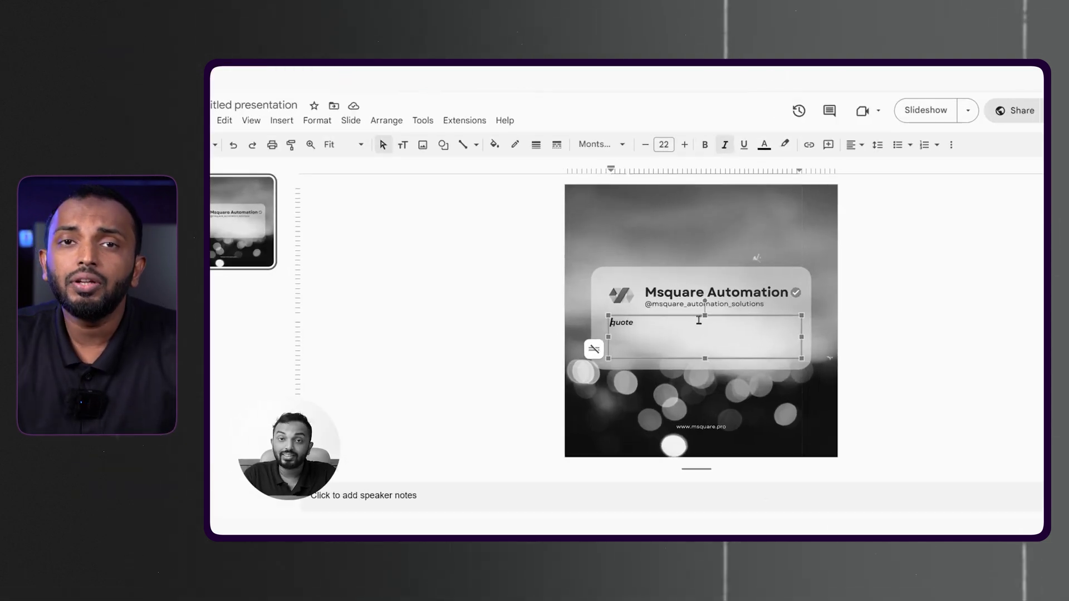
text({{)
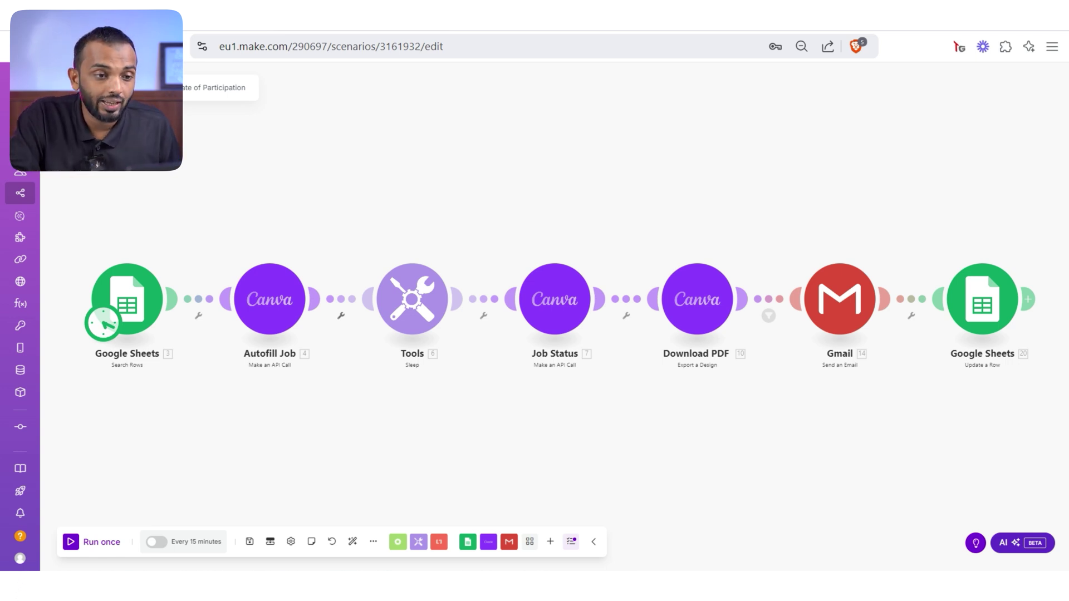
key(ctrl+Tab)
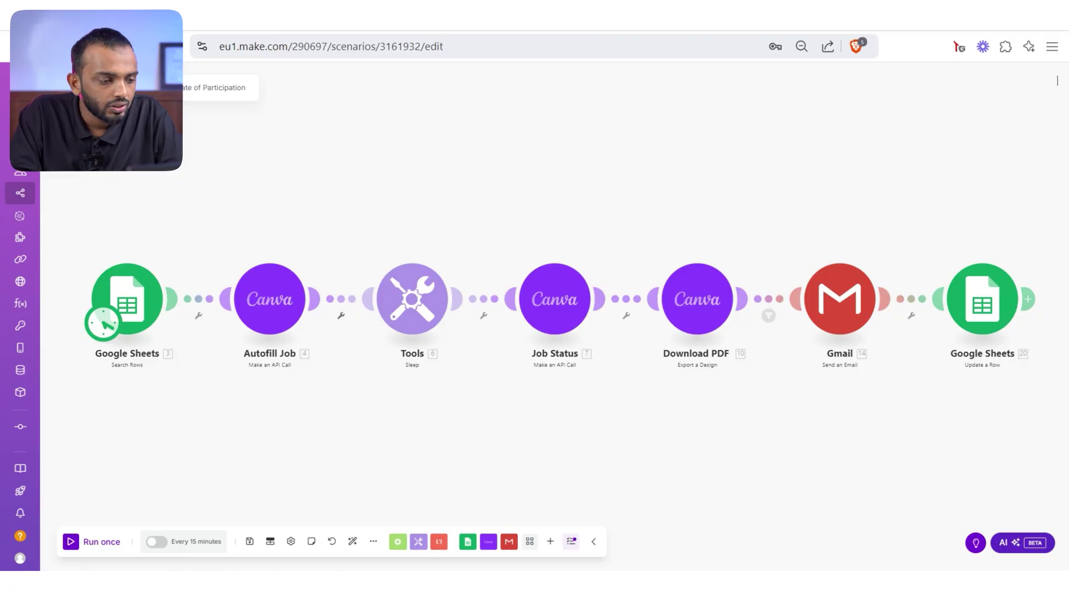
drag(501, 434, 585, 448)
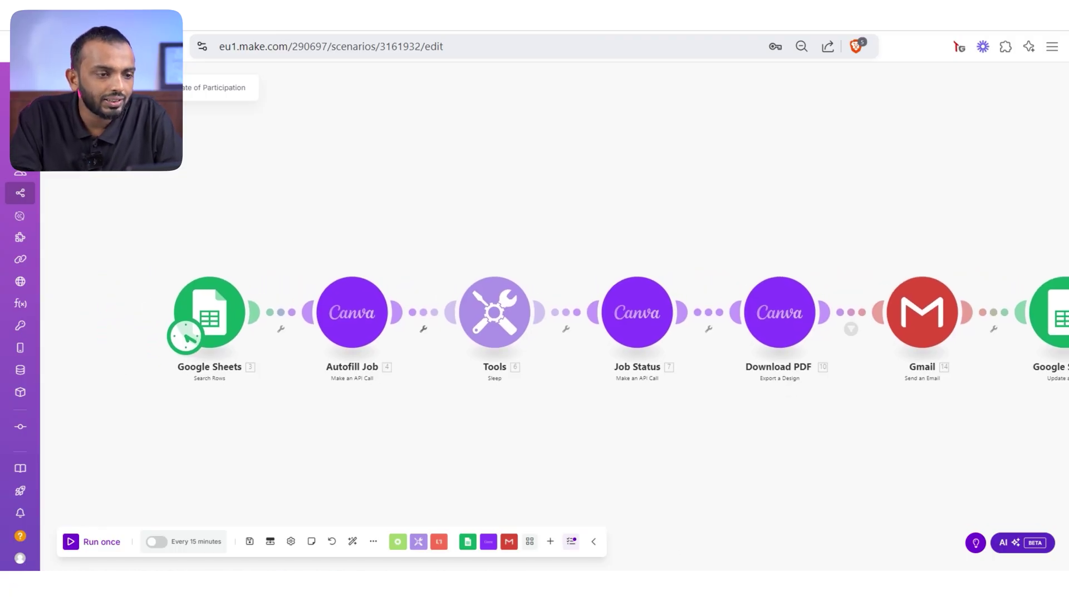
Step: Look over the participants spreadsheet, then return to the blank Canva doc
key(ctrl+Tab)
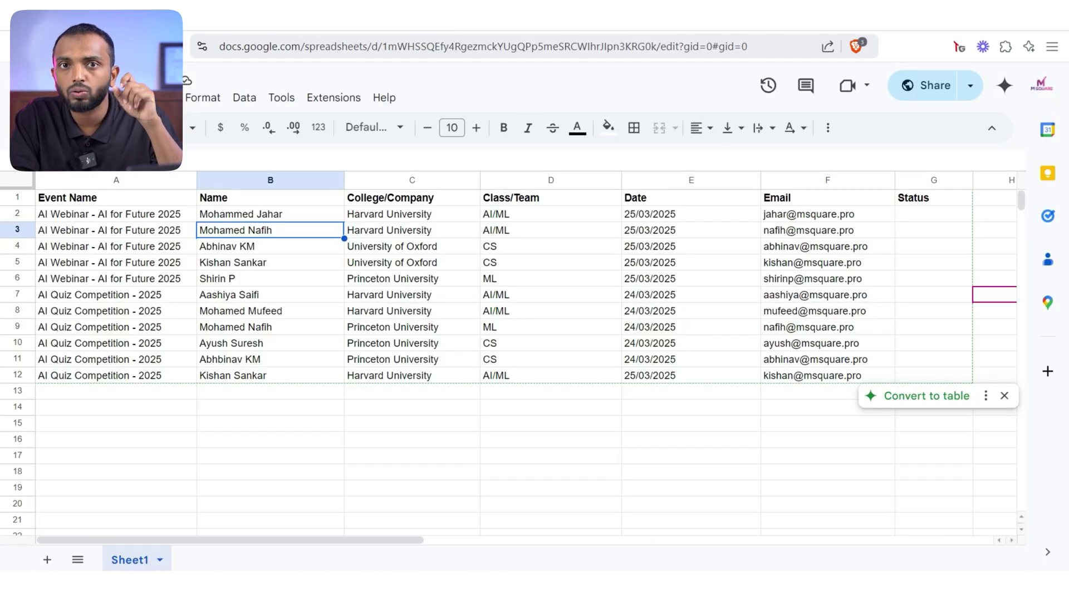
key(ctrl+Tab)
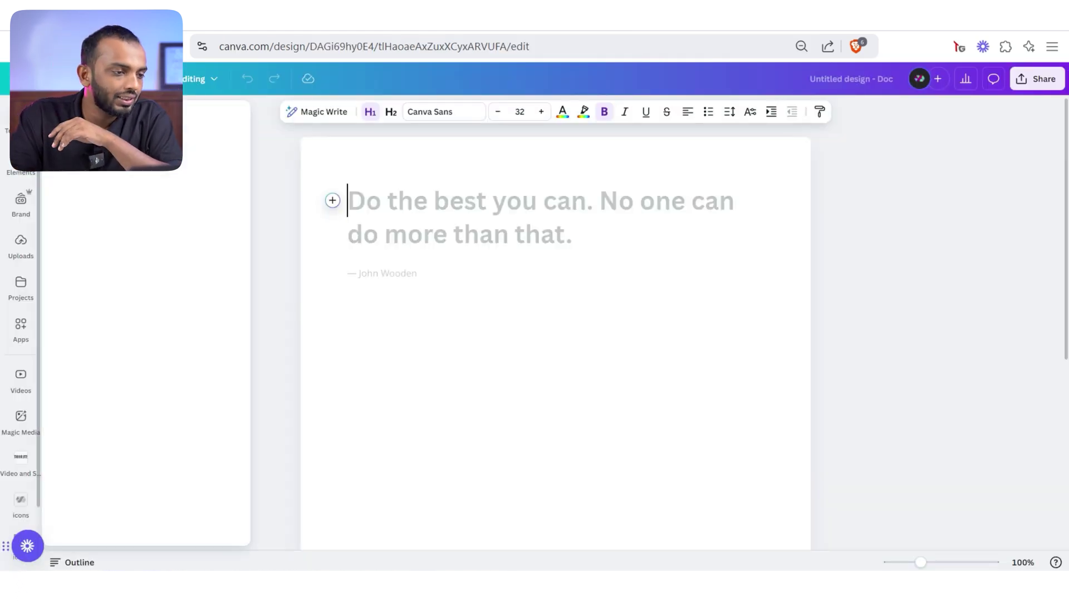
Step: Open the '(Bulk 1) Linkedin Quote Post' design from Canva Home's recent designs
click(21, 118)
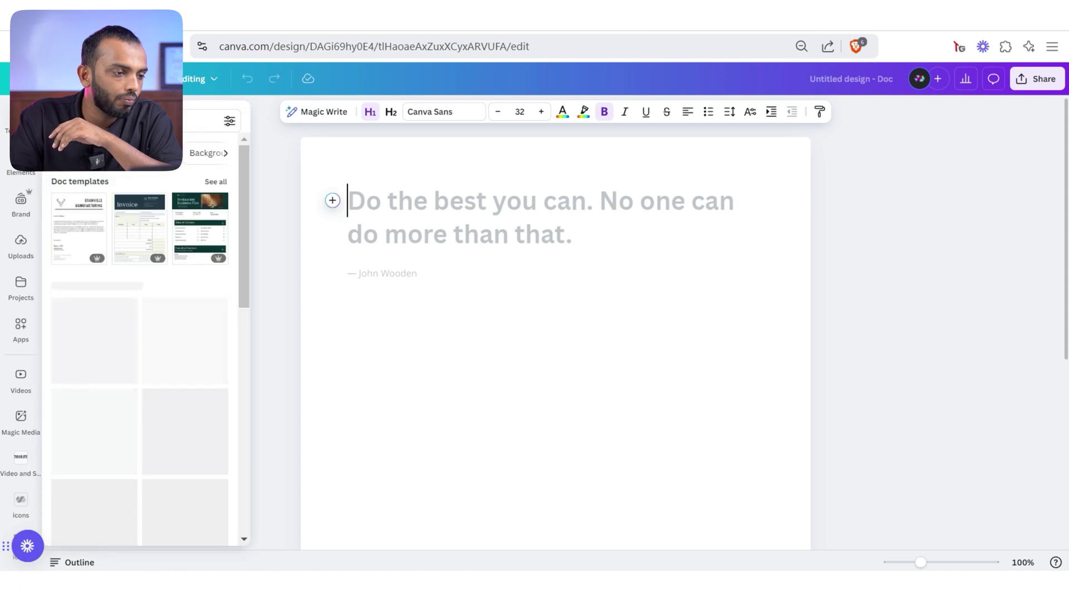
click(21, 79)
scroll(627, 376, down, 5)
scroll(626, 376, down, 3)
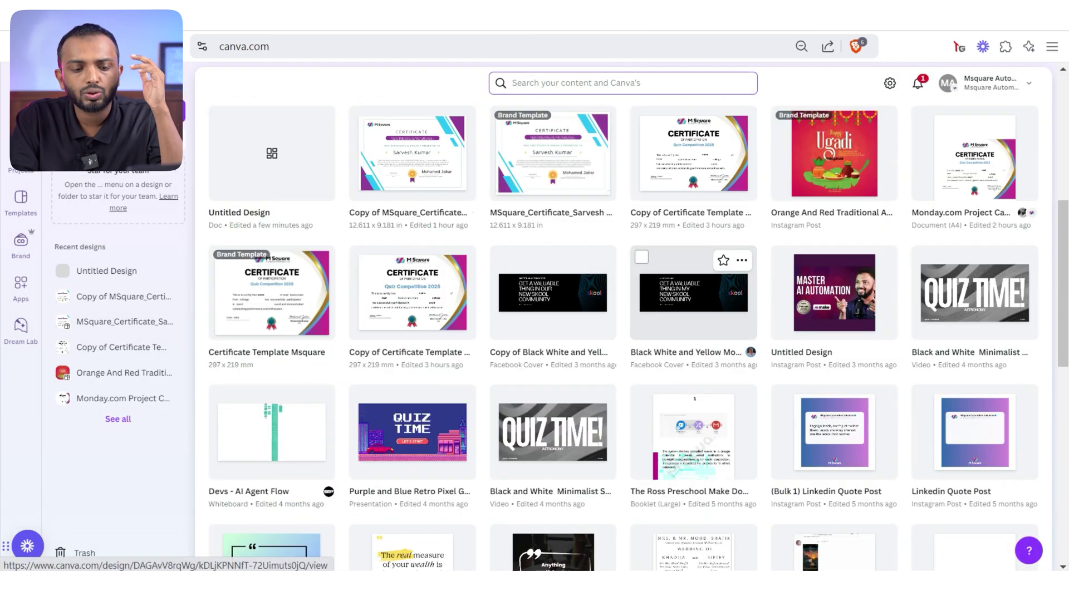
scroll(627, 376, down, 2)
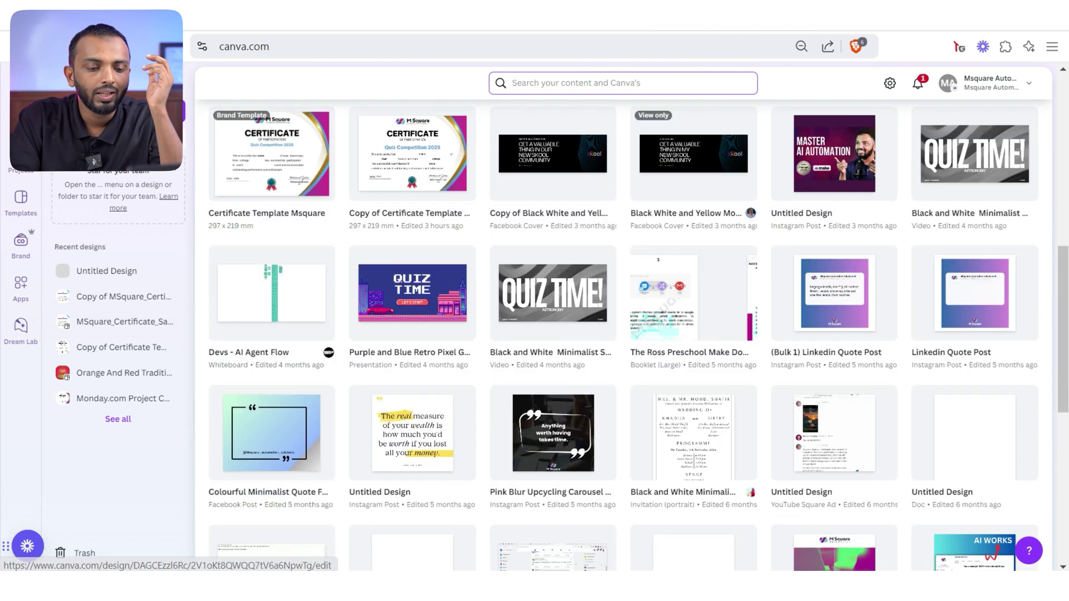
scroll(693, 356, down, 1)
click(835, 285)
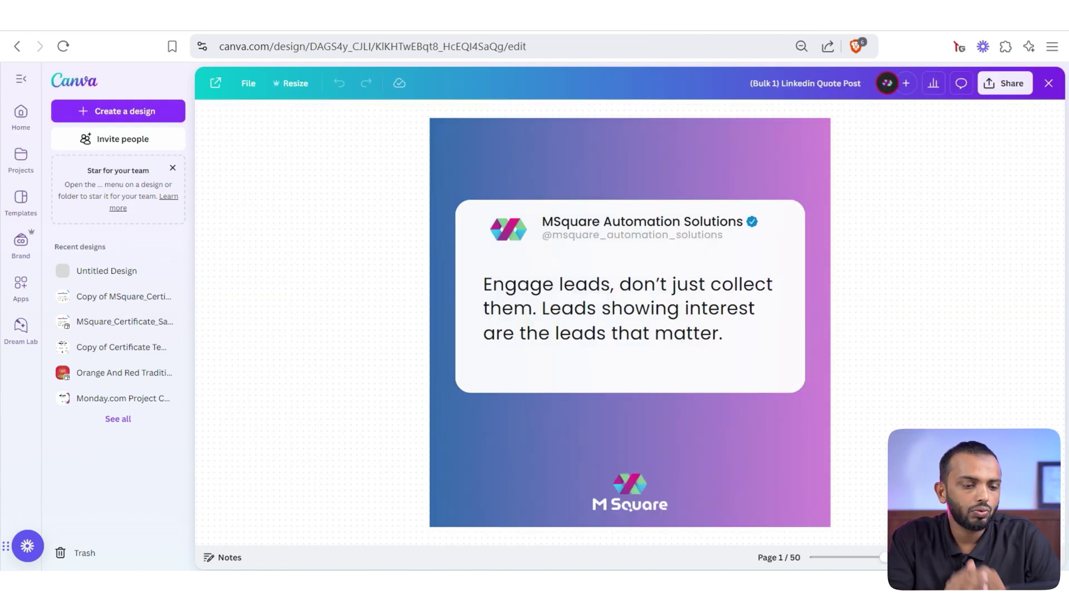
Step: Start Data autofill on the selected quote text box using a Custom data source
click(635, 309)
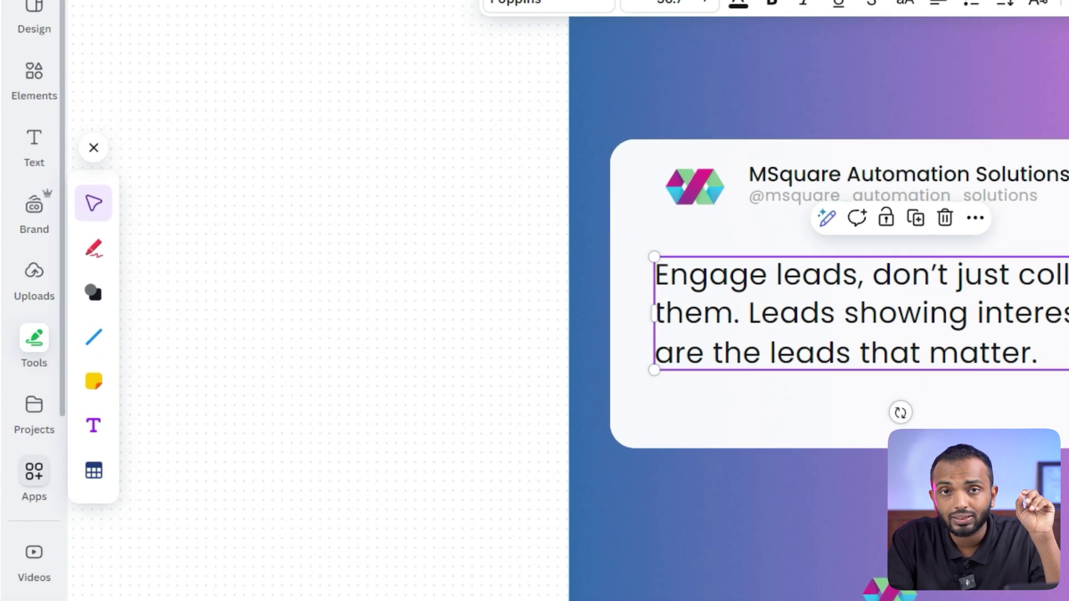
click(21, 411)
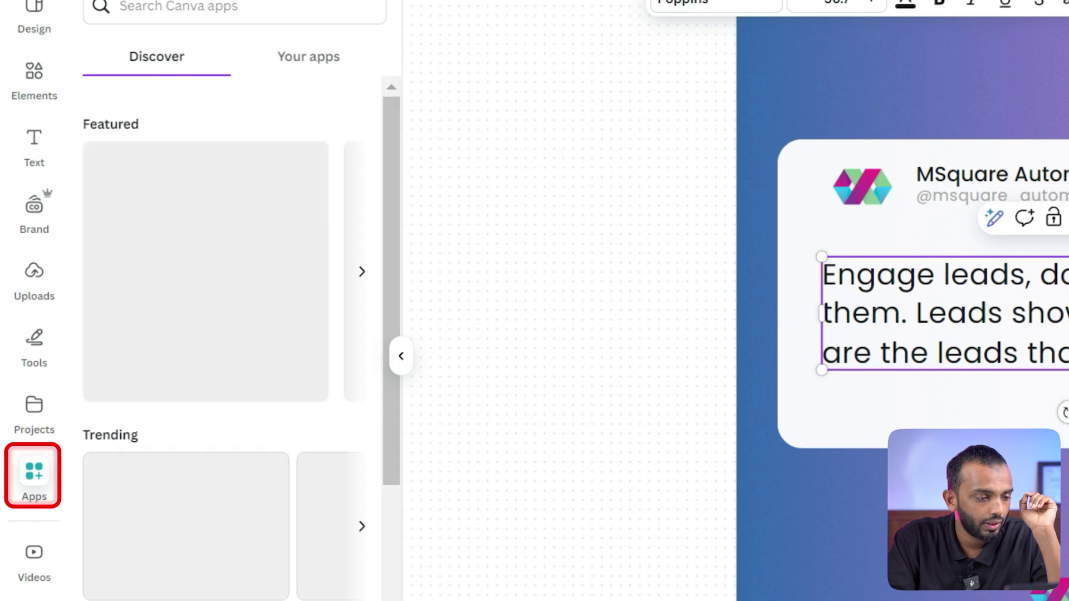
scroll(226, 335, down, 5)
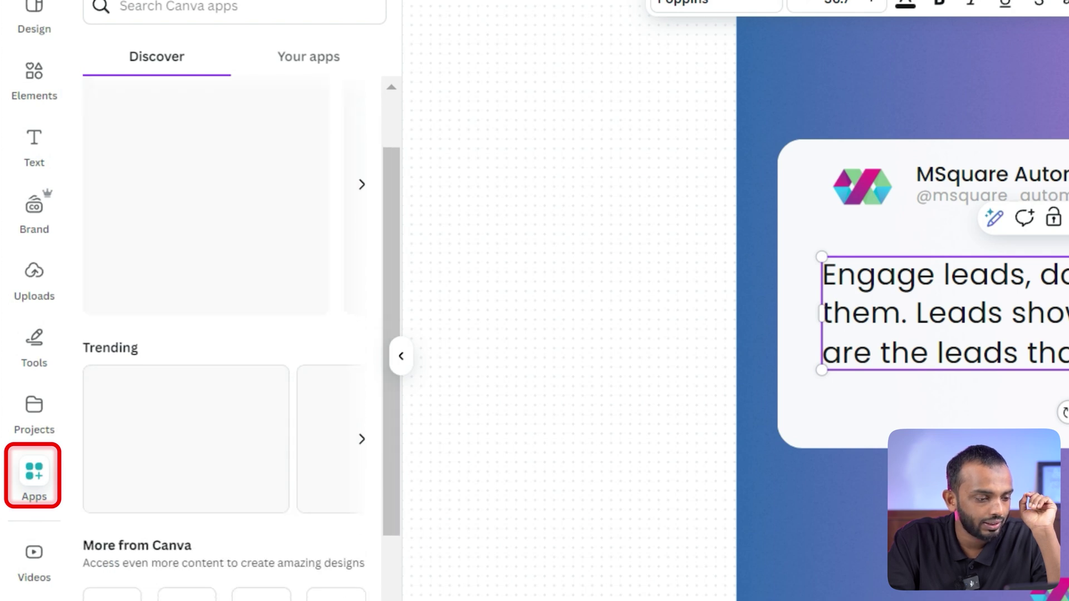
scroll(226, 334, down, 3)
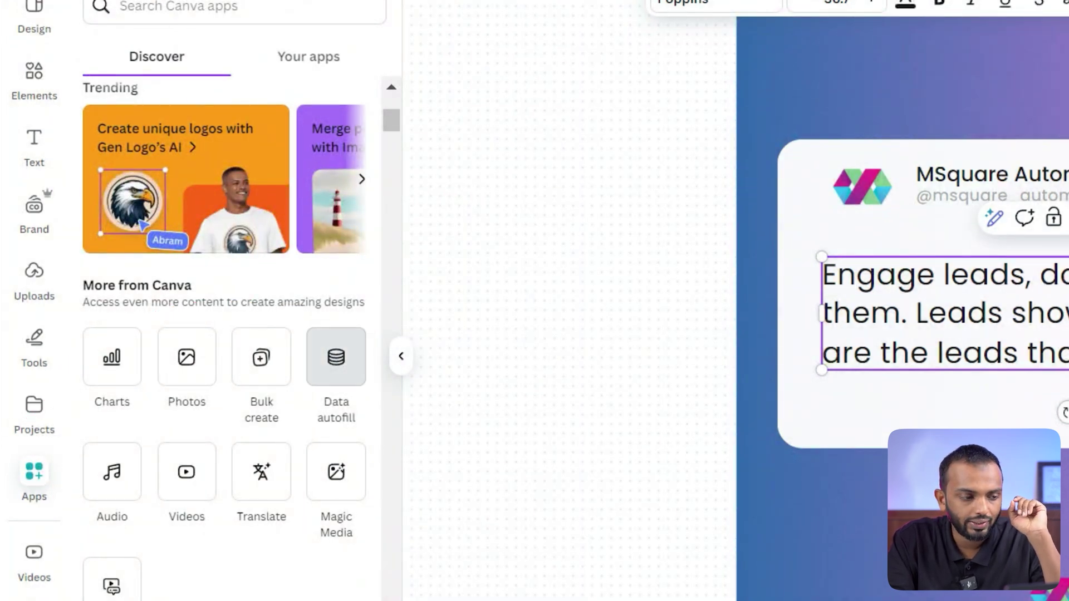
click(335, 357)
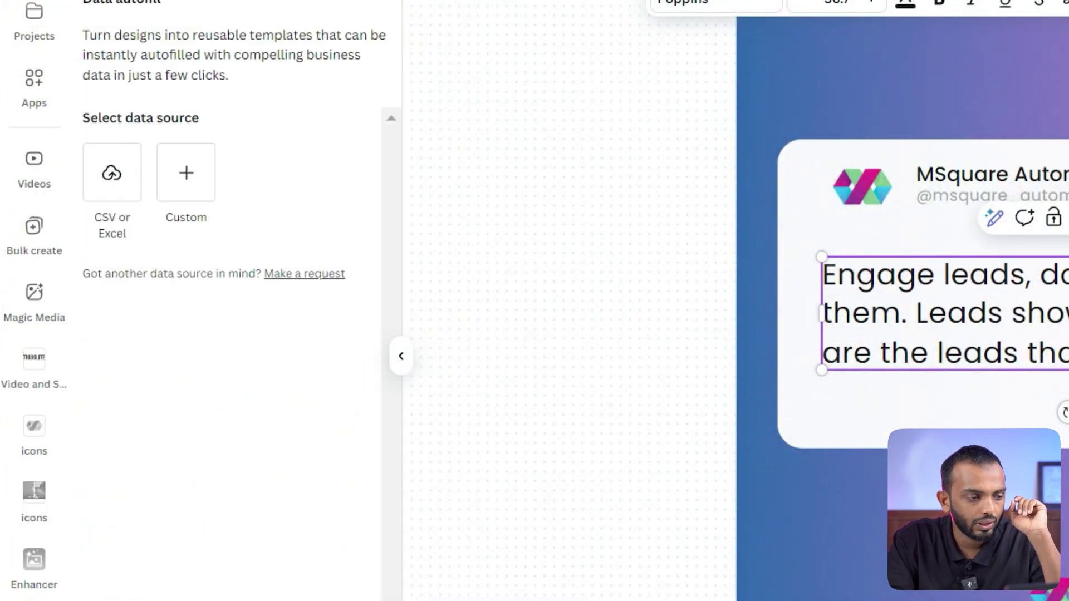
click(186, 171)
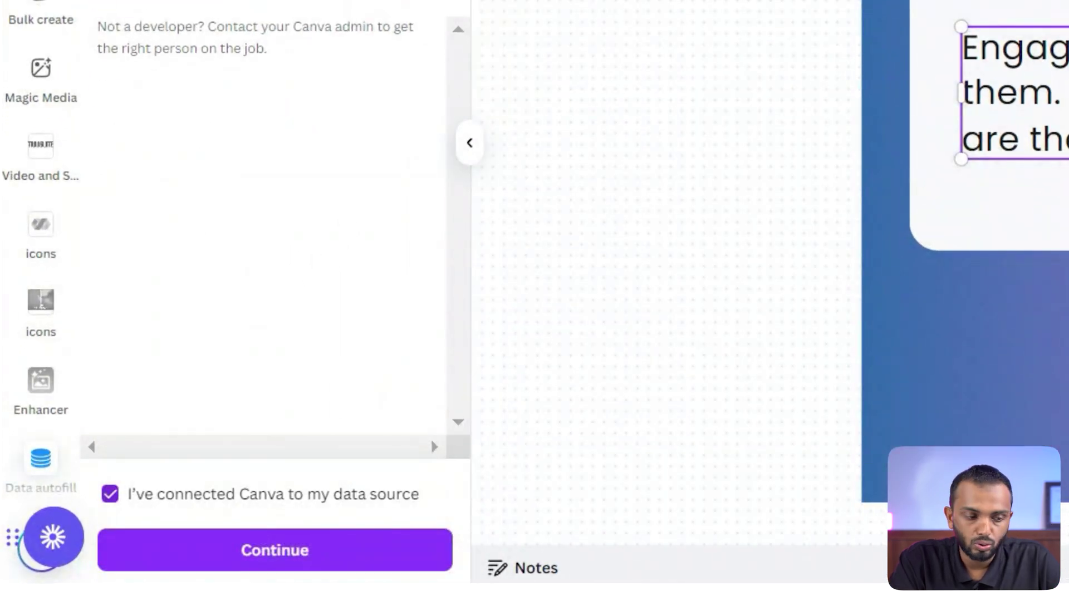
click(275, 550)
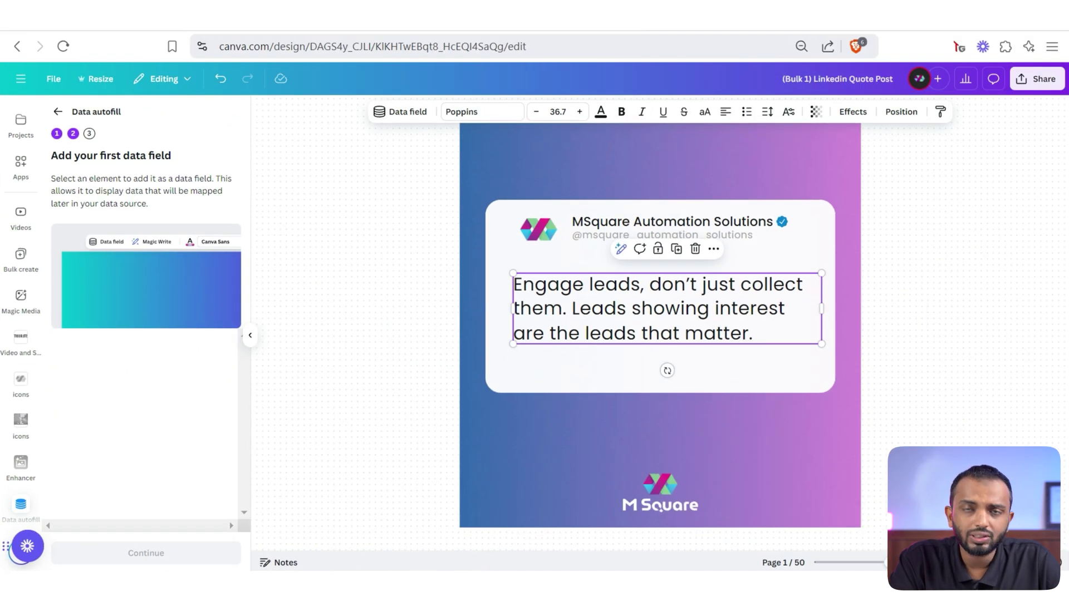
Step: Make the quote text a data field named 'Quote' and continue to publishing
click(714, 250)
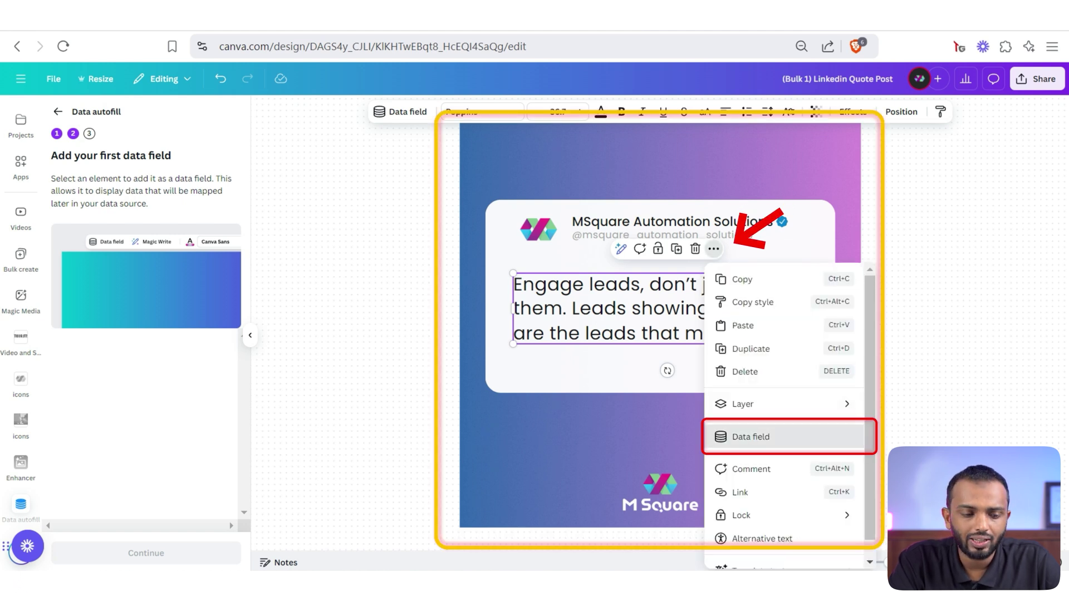
click(751, 437)
text(Quote)
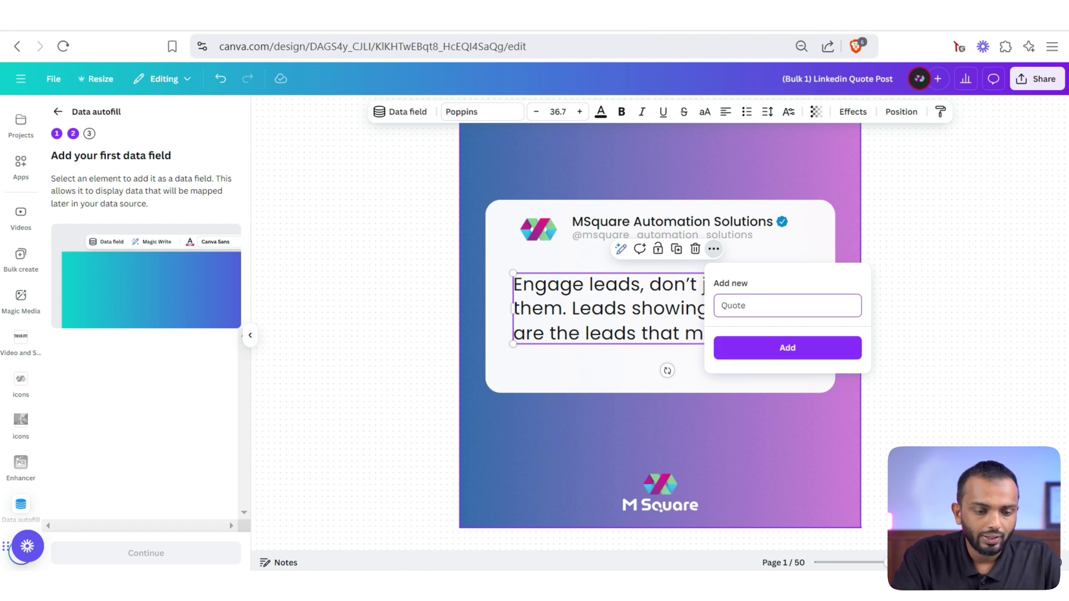
click(787, 348)
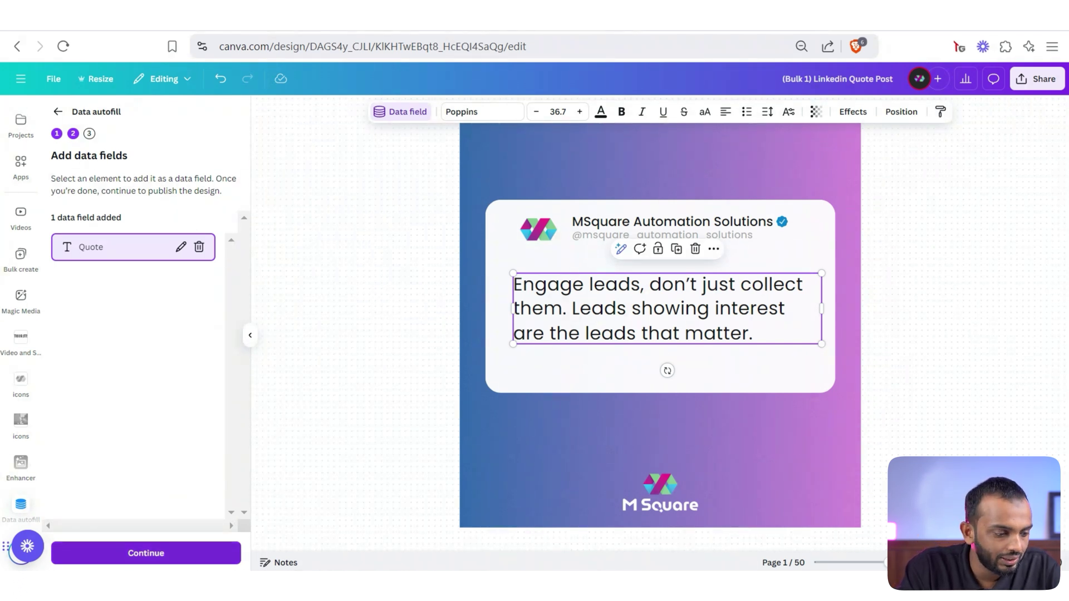
click(145, 553)
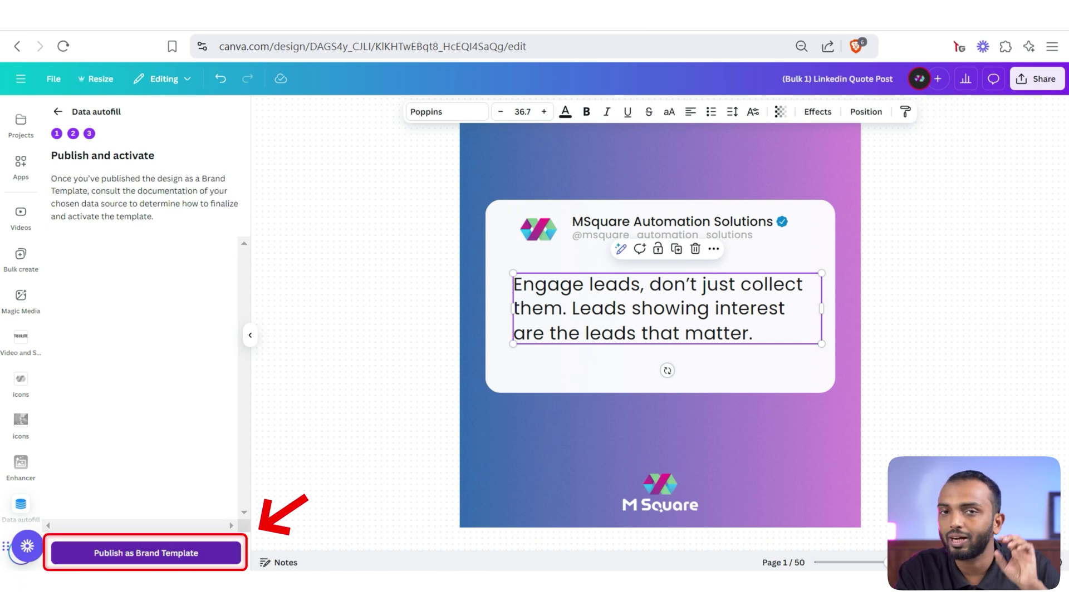
Step: Publish the quote post as a Brand Template and start a new design from it
click(146, 553)
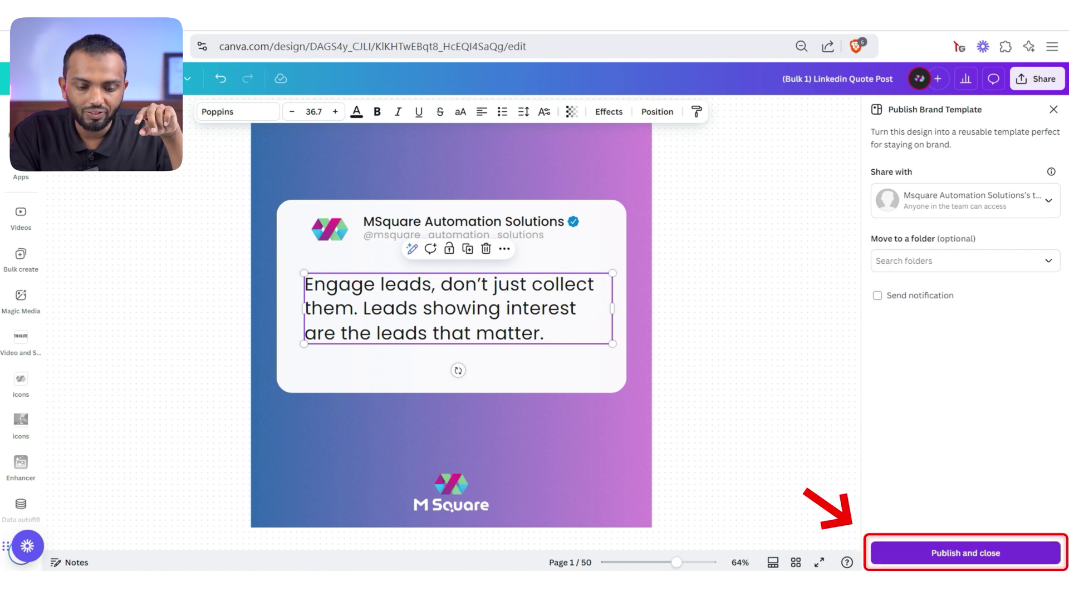
click(964, 553)
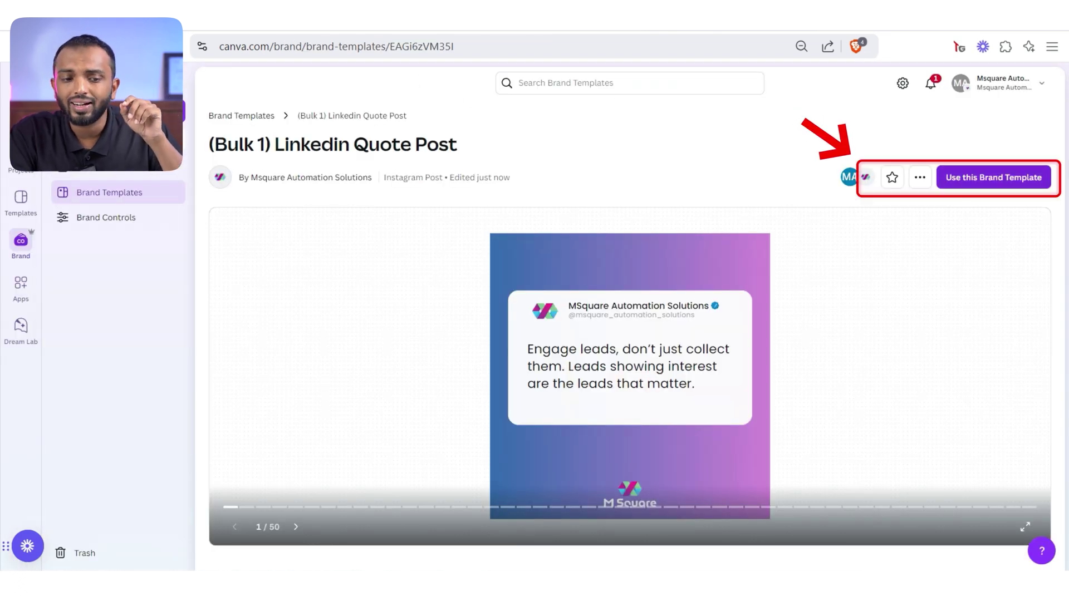
click(993, 177)
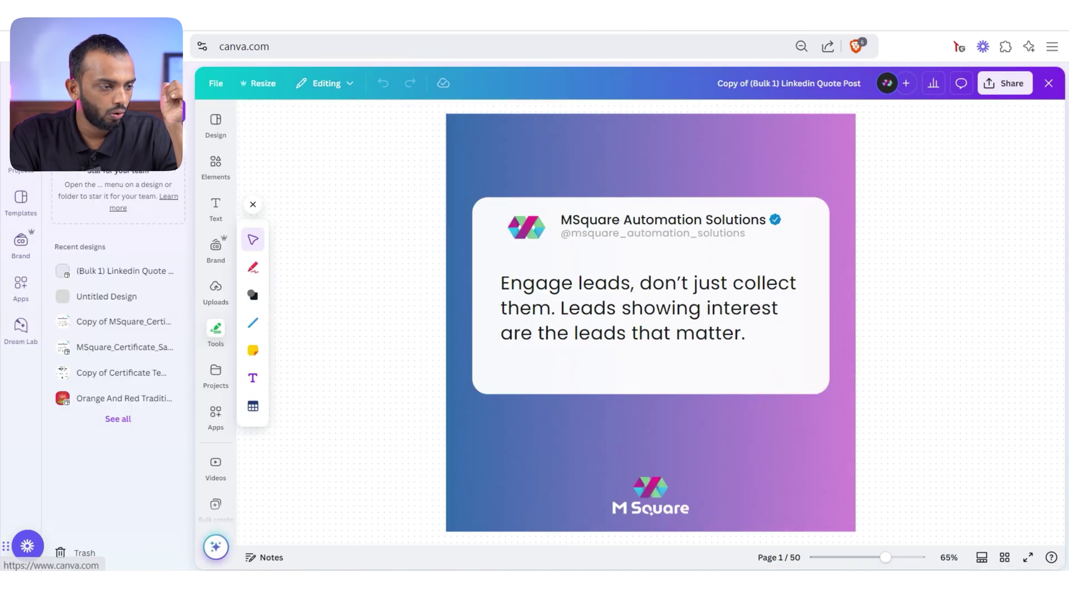
Step: Reload the Brand Templates list and open 'Certificate Template Msquare'
click(22, 243)
key(ctrl+l)
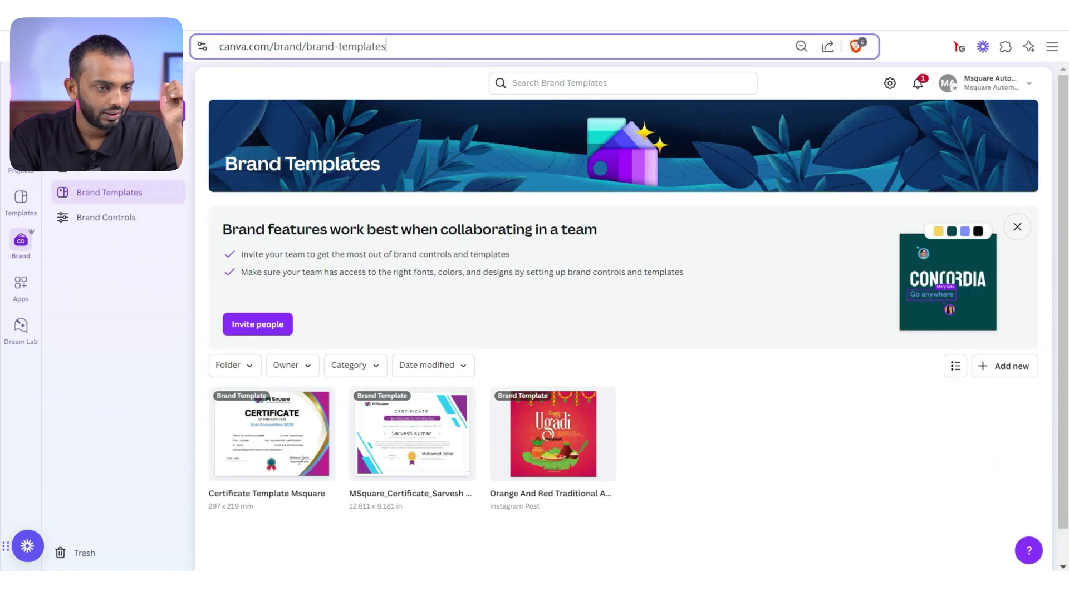
key(Return)
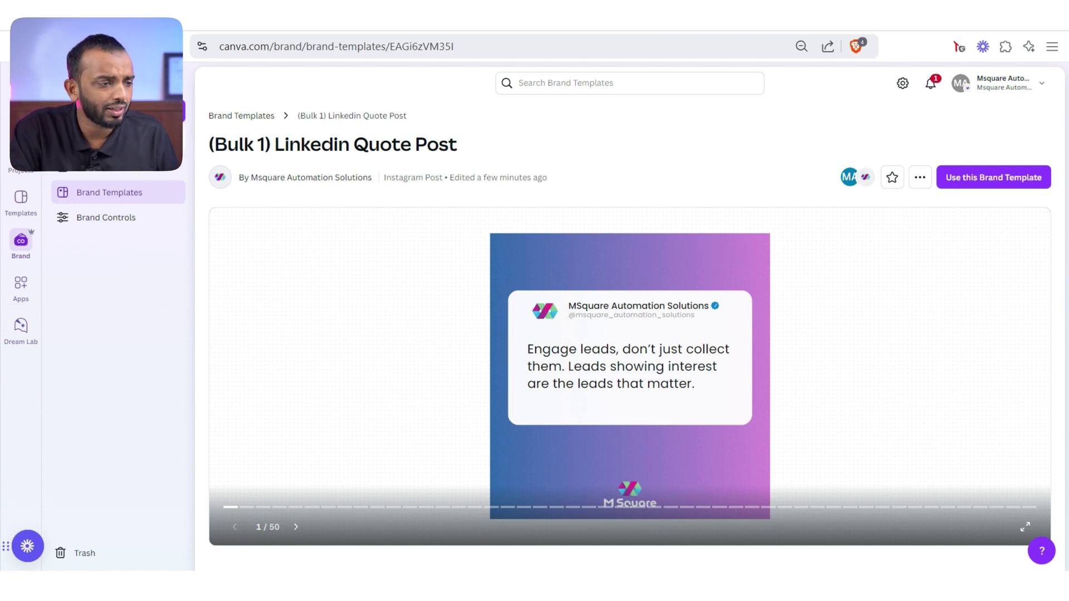
key(alt+Left)
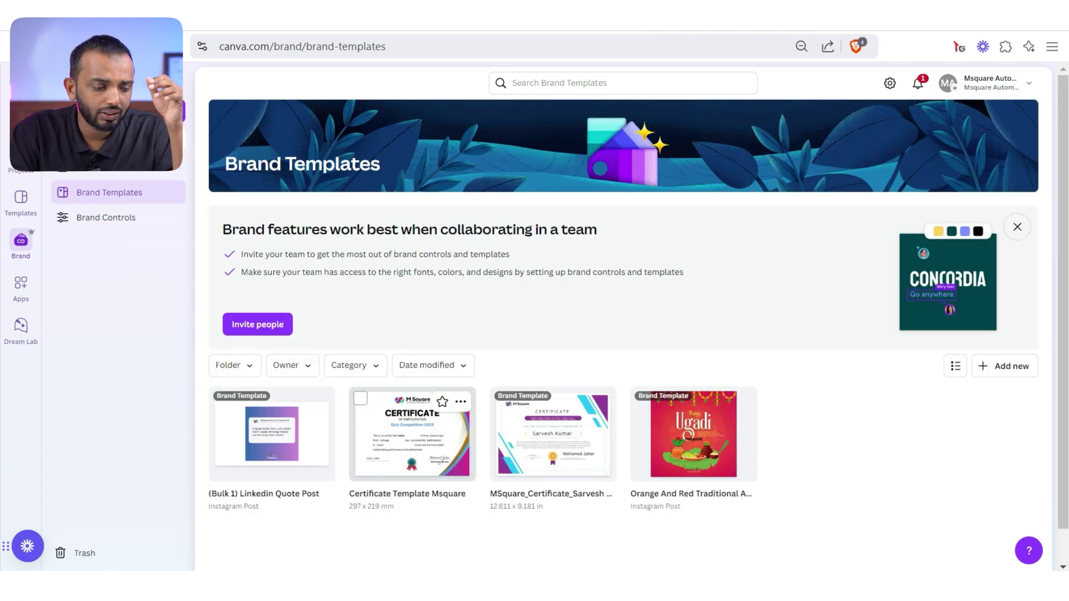
click(411, 434)
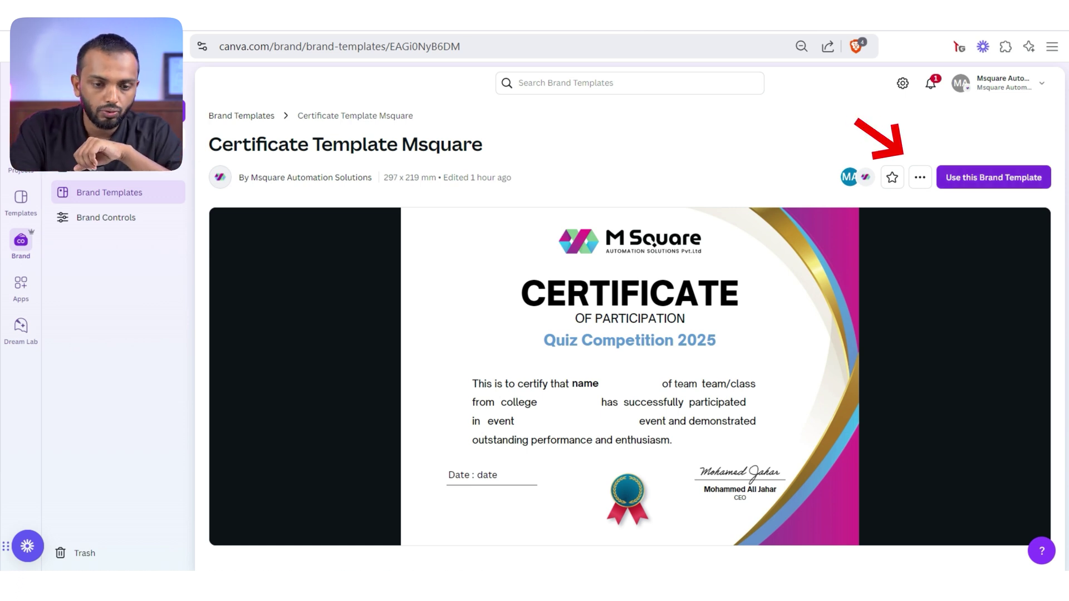
Step: Open Certificate Template Msquare for editing and select its name placeholder
click(920, 178)
click(851, 256)
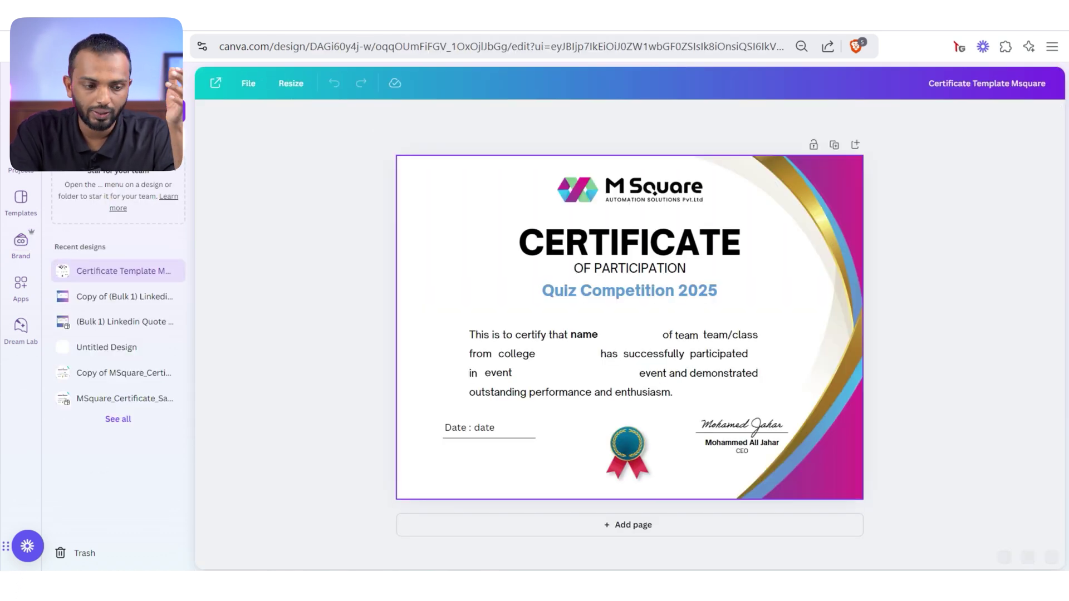
click(535, 354)
click(585, 335)
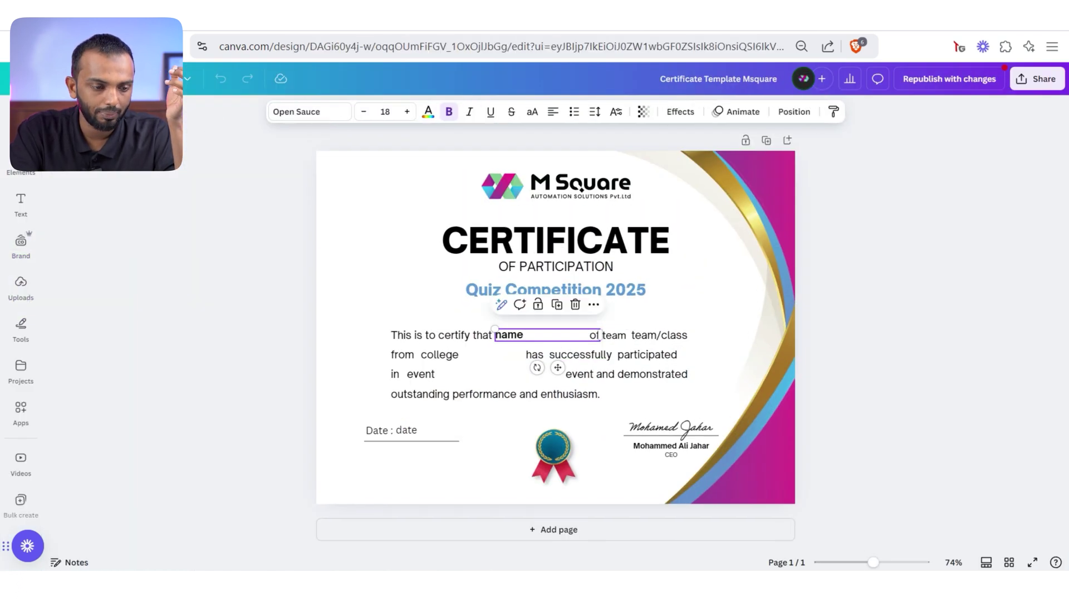
Step: Check the name text's options menu, then browse the apps panel to Data autofill
click(594, 304)
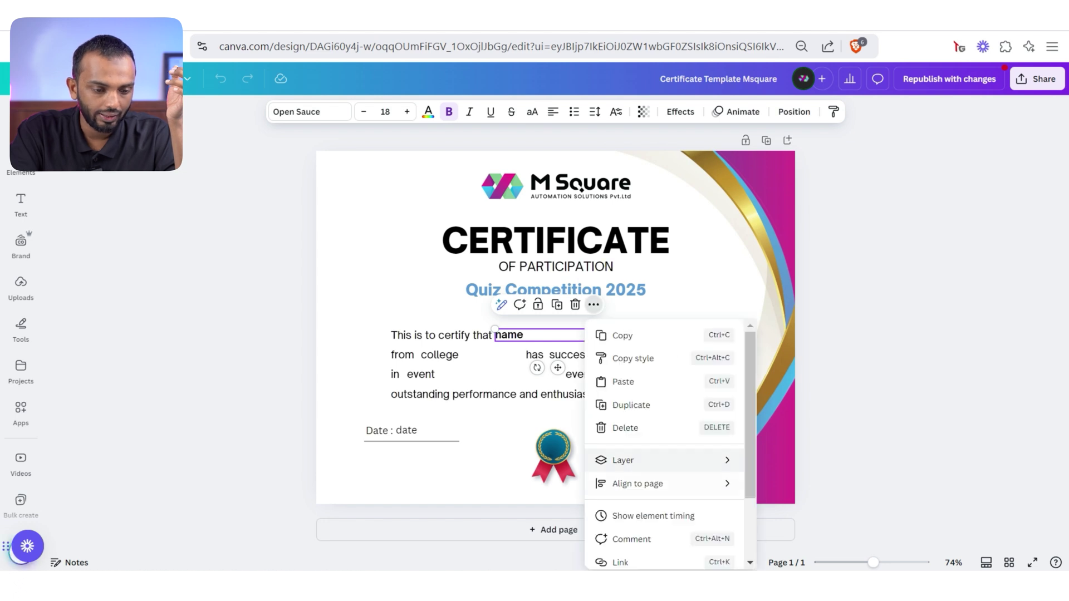
scroll(660, 460, down, 3)
click(634, 478)
click(20, 240)
click(22, 407)
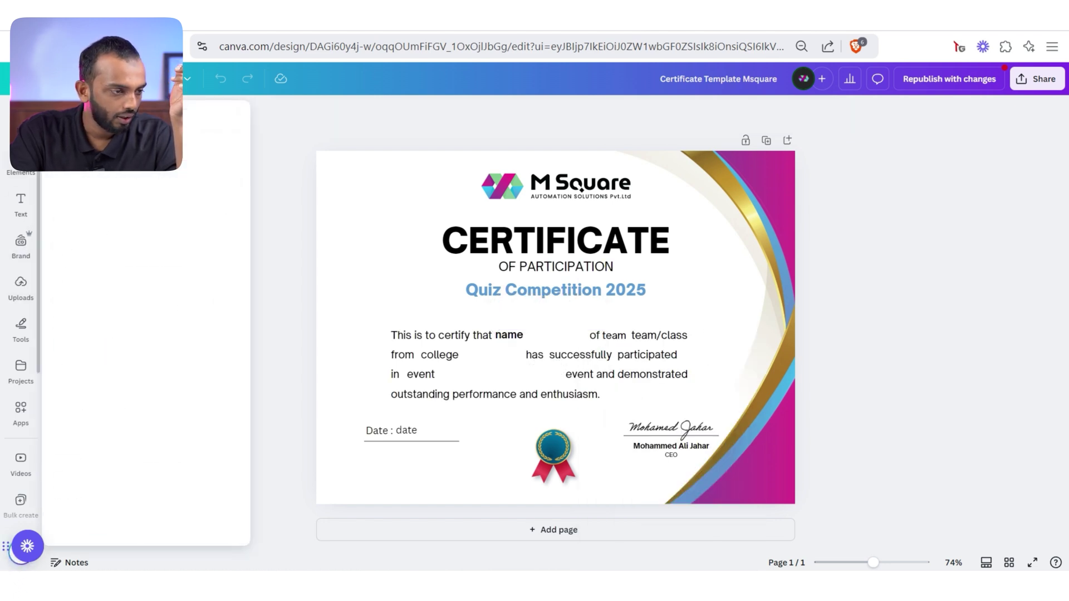
scroll(142, 376, down, 5)
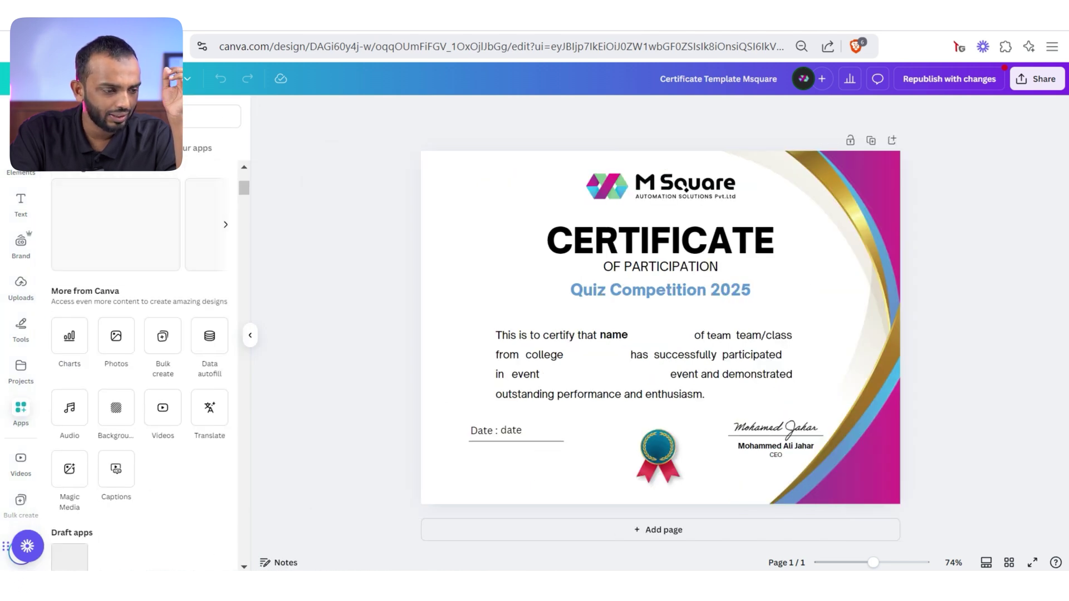
Step: Open Data autofill and check which data field the name text uses
click(209, 336)
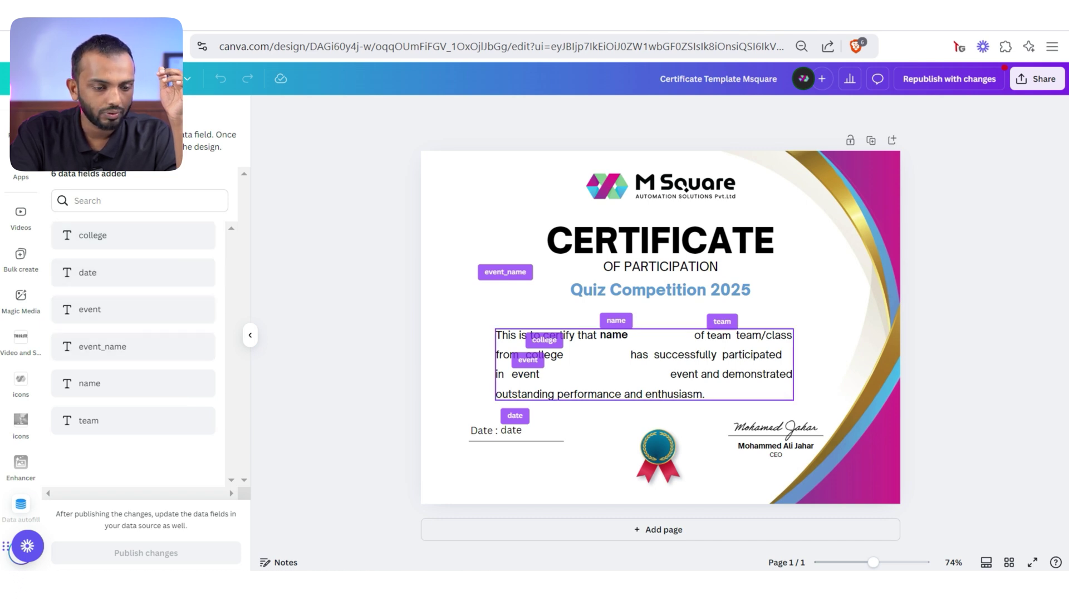
click(643, 363)
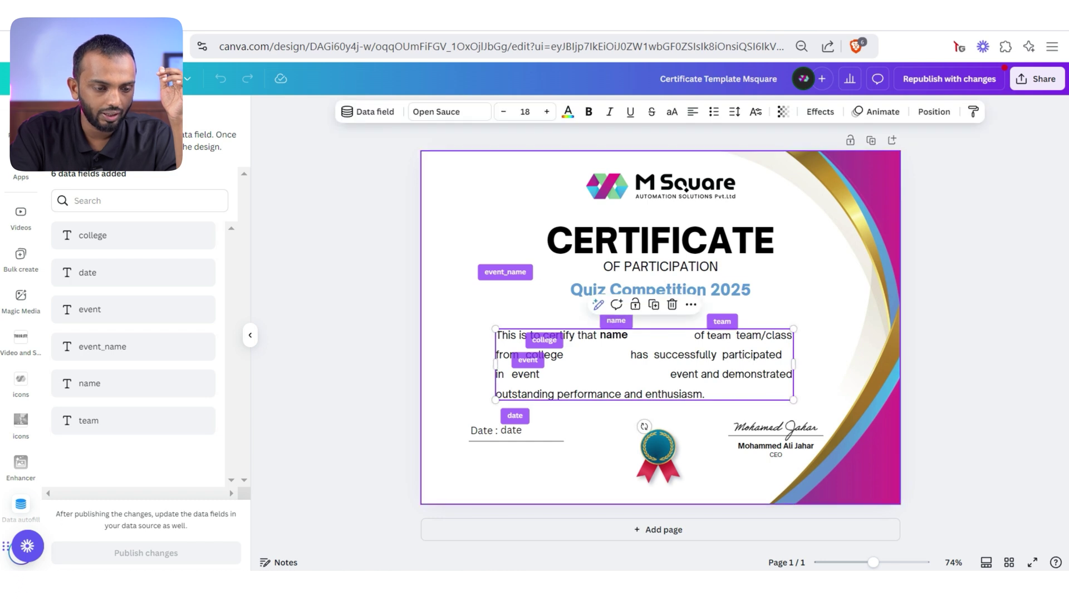
double_click(625, 337)
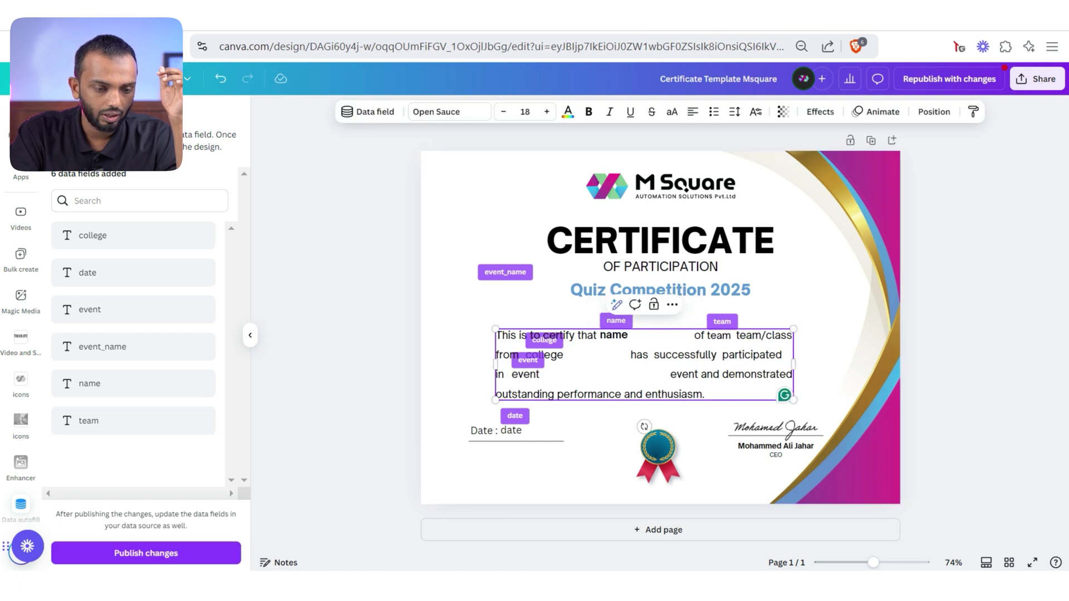
click(614, 335)
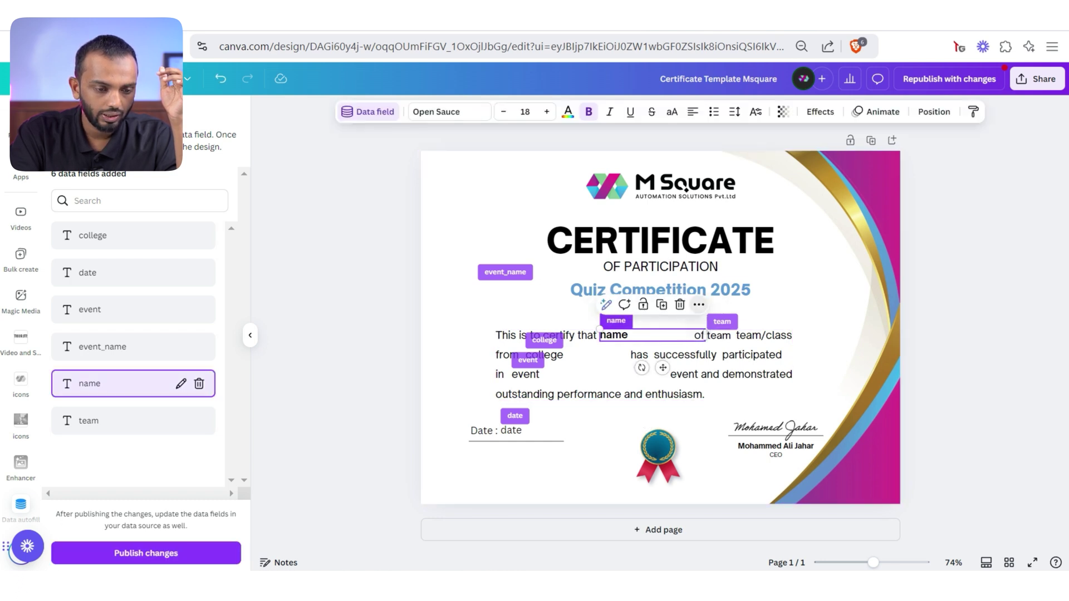
click(700, 305)
click(751, 515)
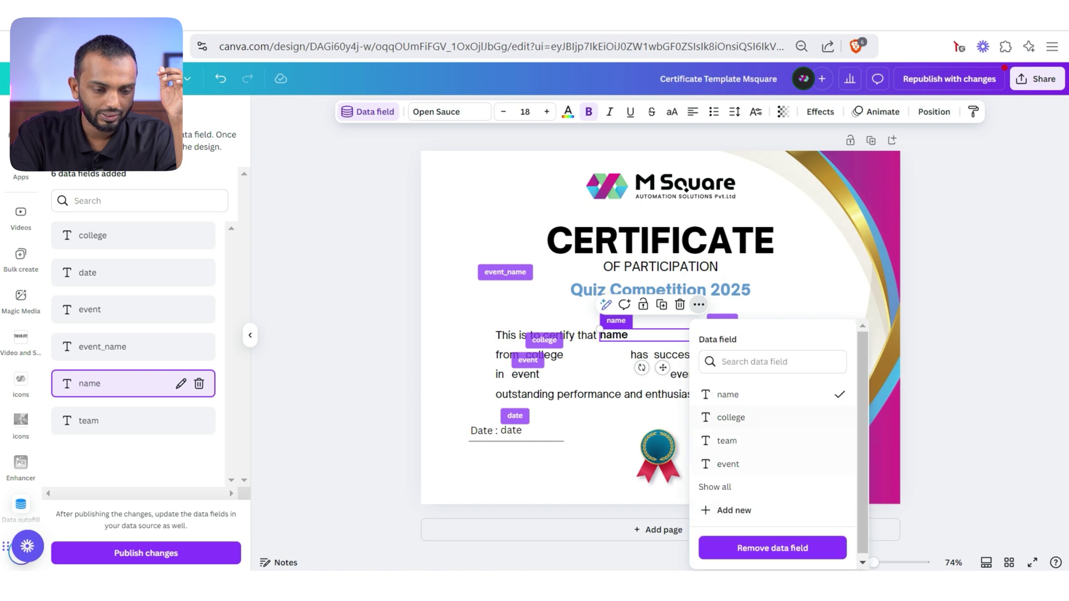
Step: Inspect the team, college and date field elements, then deselect
click(635, 368)
click(719, 335)
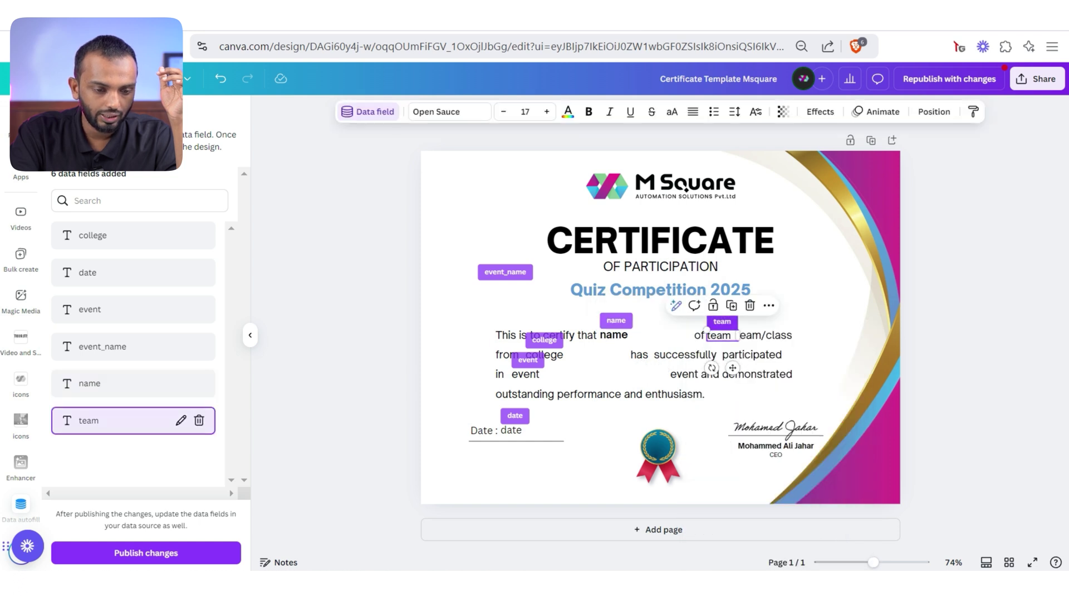
click(551, 354)
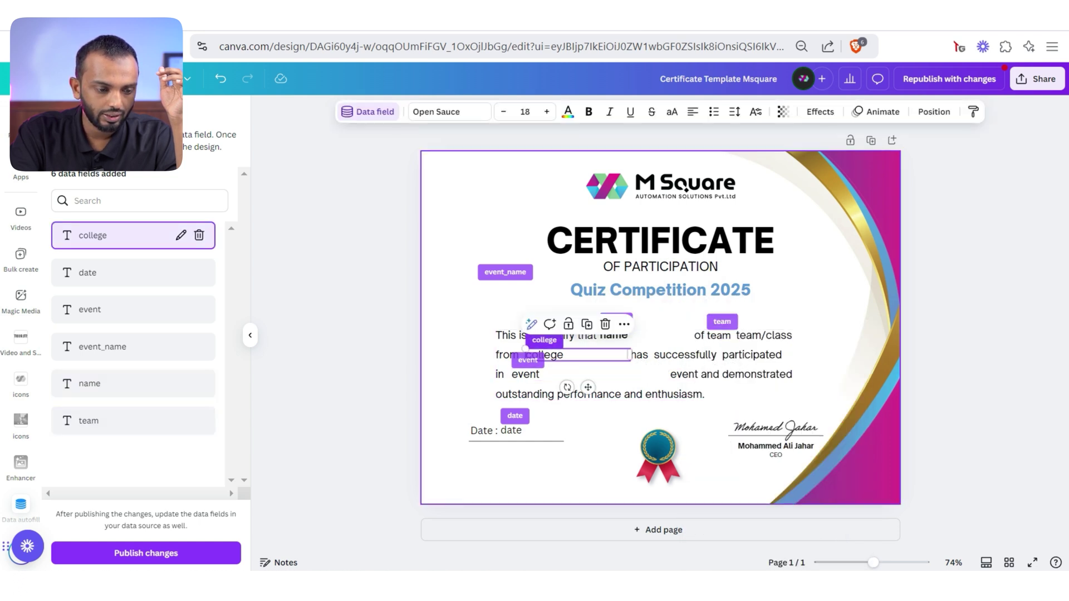
click(511, 431)
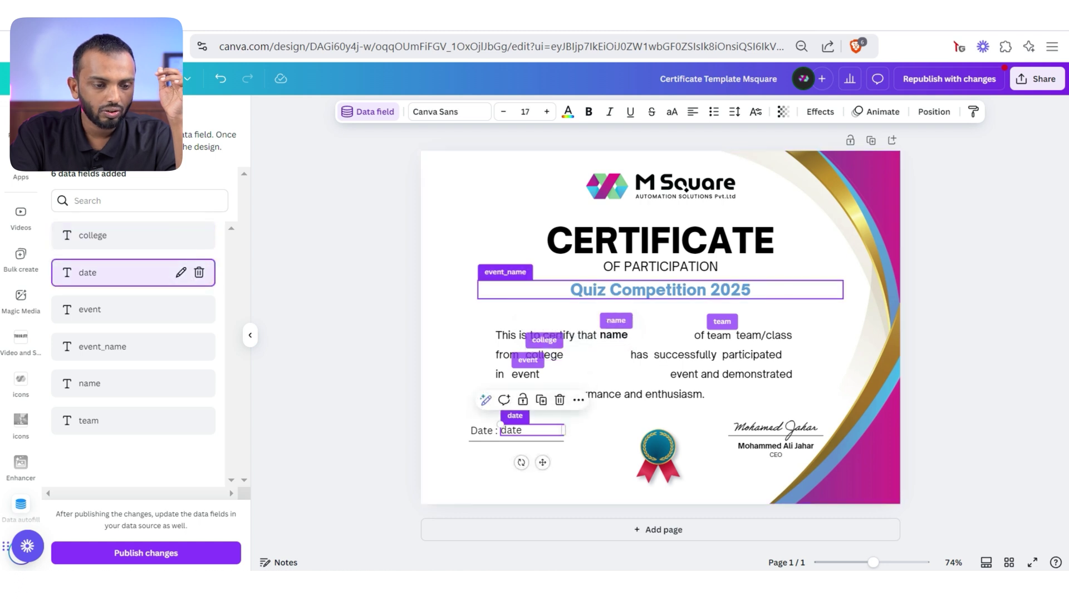
key(Escape)
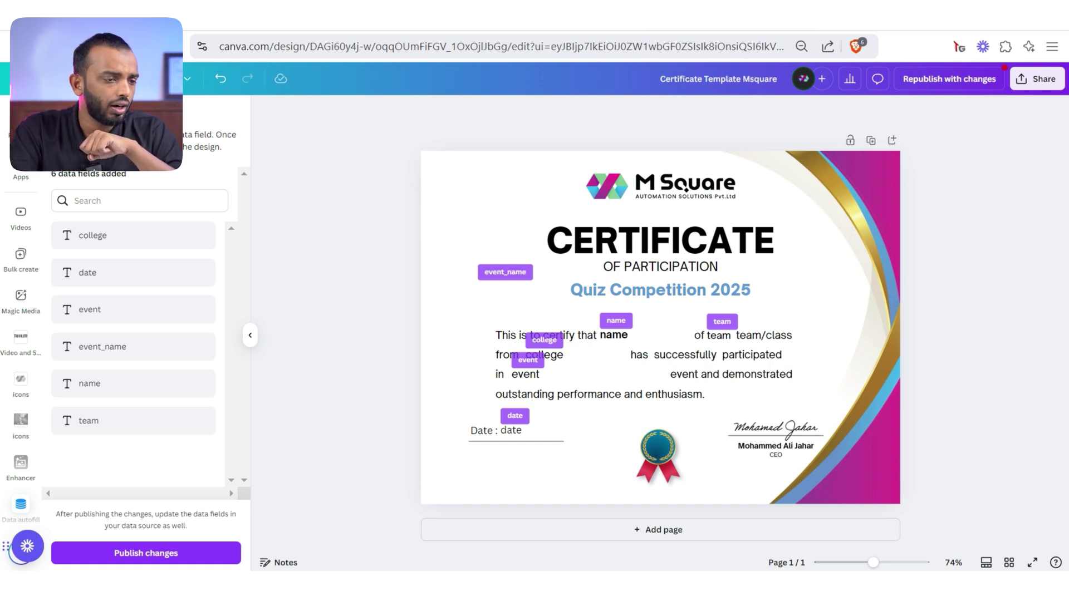
Step: Bring back the Make scenario with its Sheets, Canva, sleep, PDF and Gmail modules
key(ctrl+Tab)
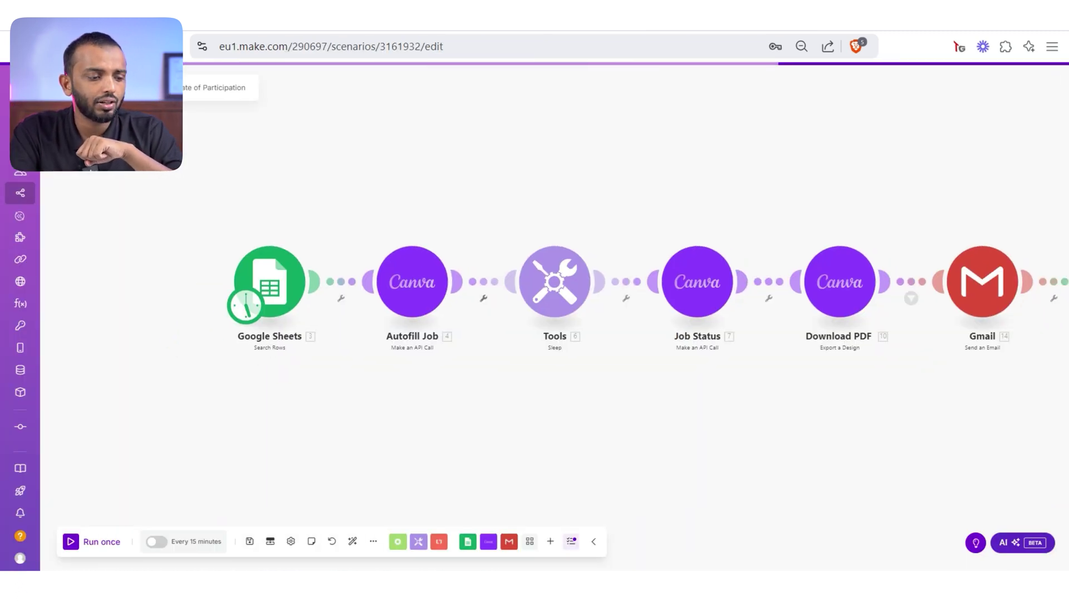
Step: Show that Status cells G1:G11 in the participant sheet are all empty
key(ctrl+Tab)
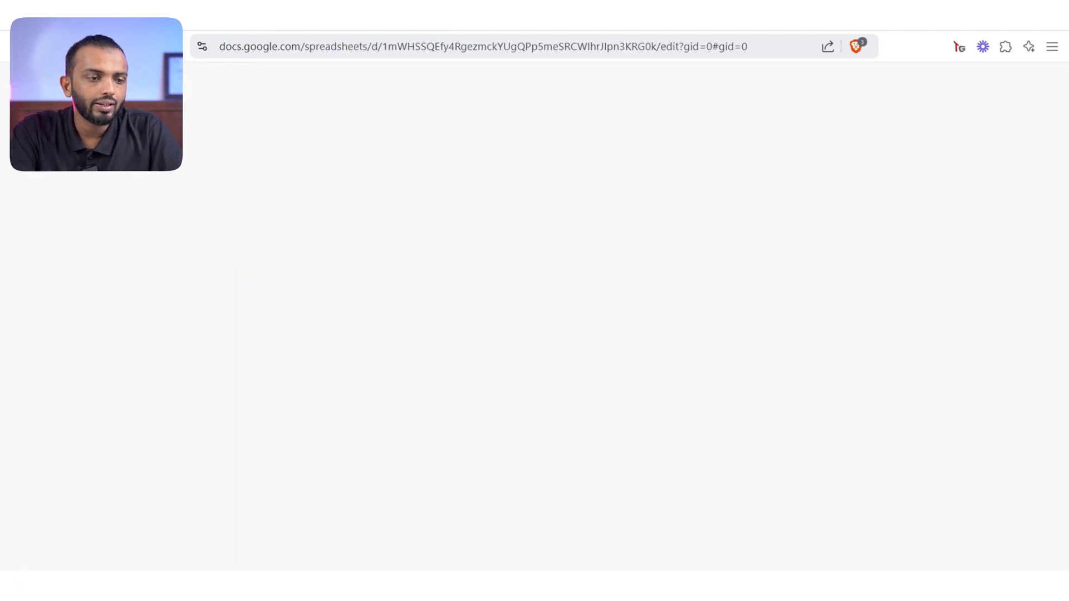
click(412, 327)
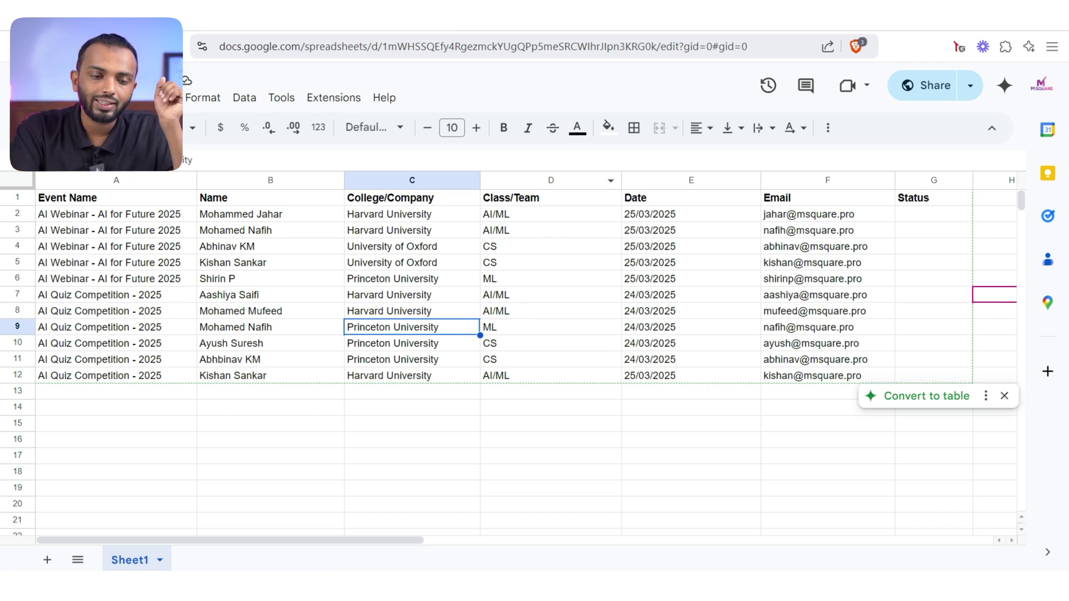
drag(933, 198, 933, 360)
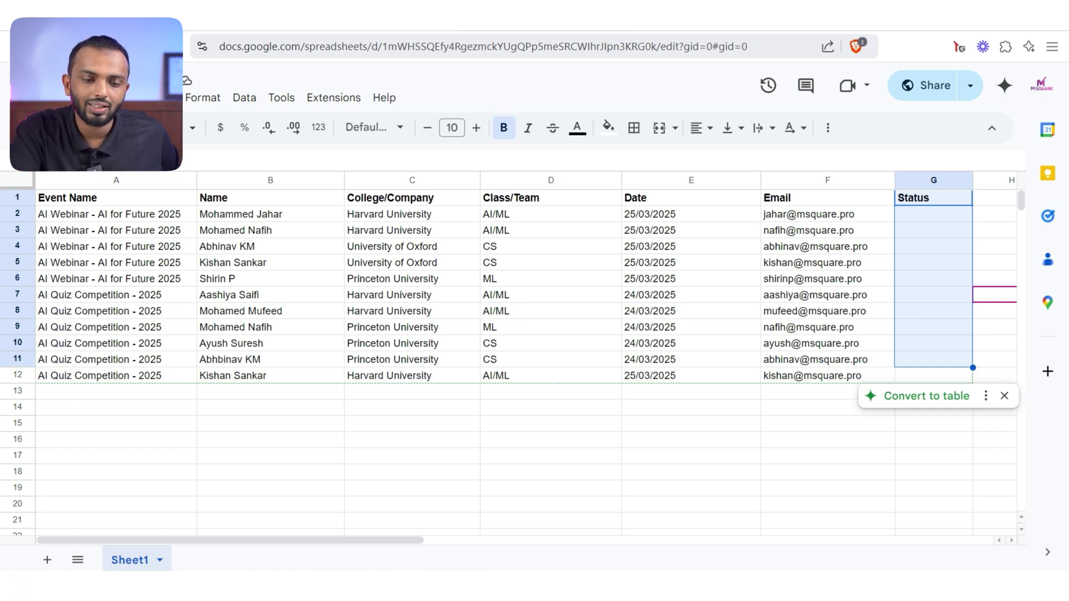
key(Up)
key(Down)
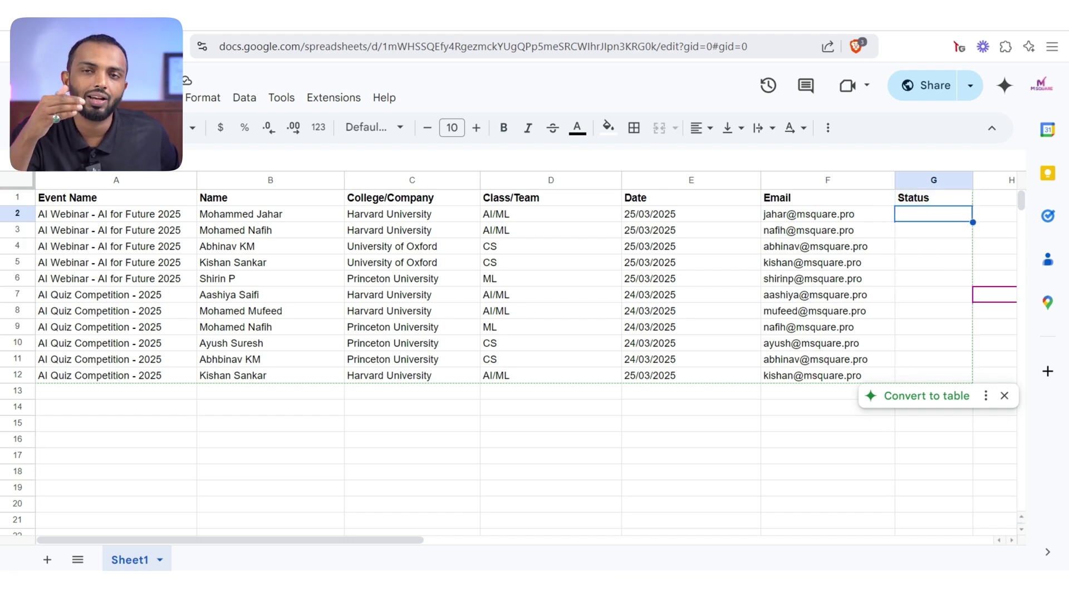
key(ctrl+Tab)
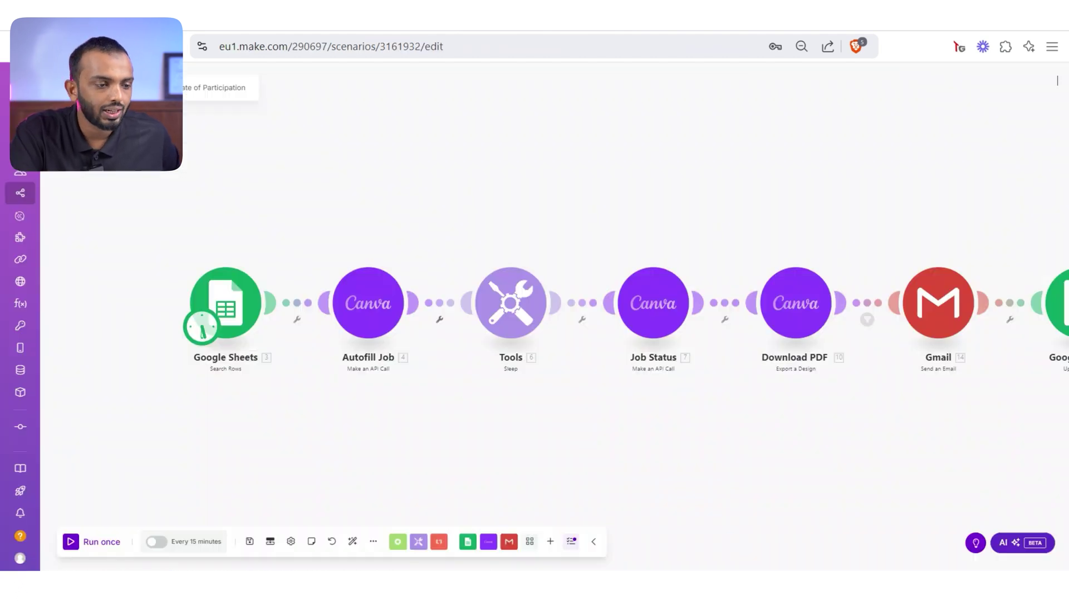
scroll(535, 318, up, 3)
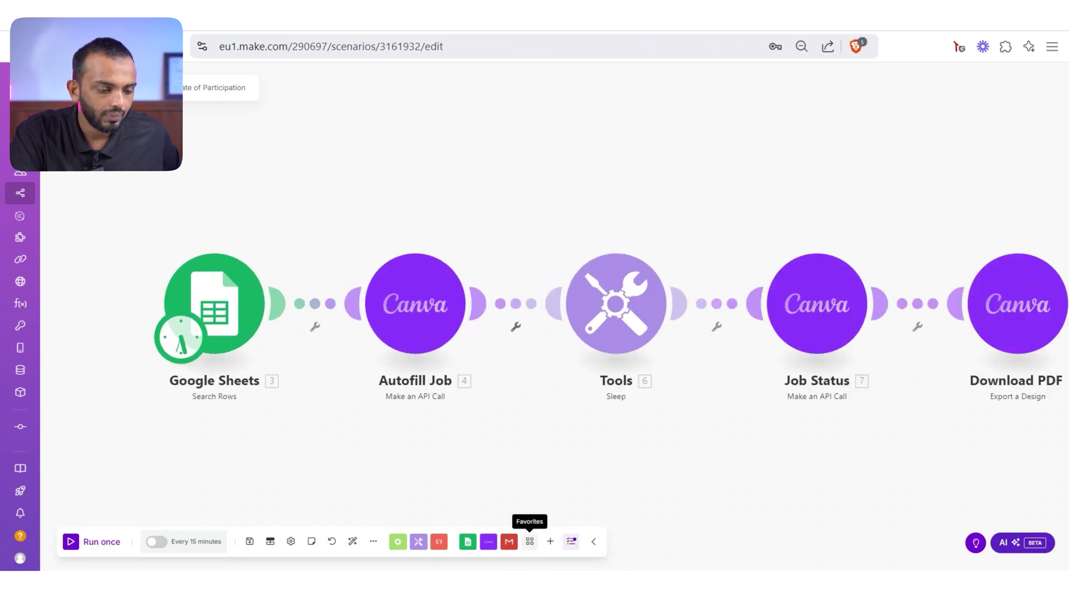
click(467, 541)
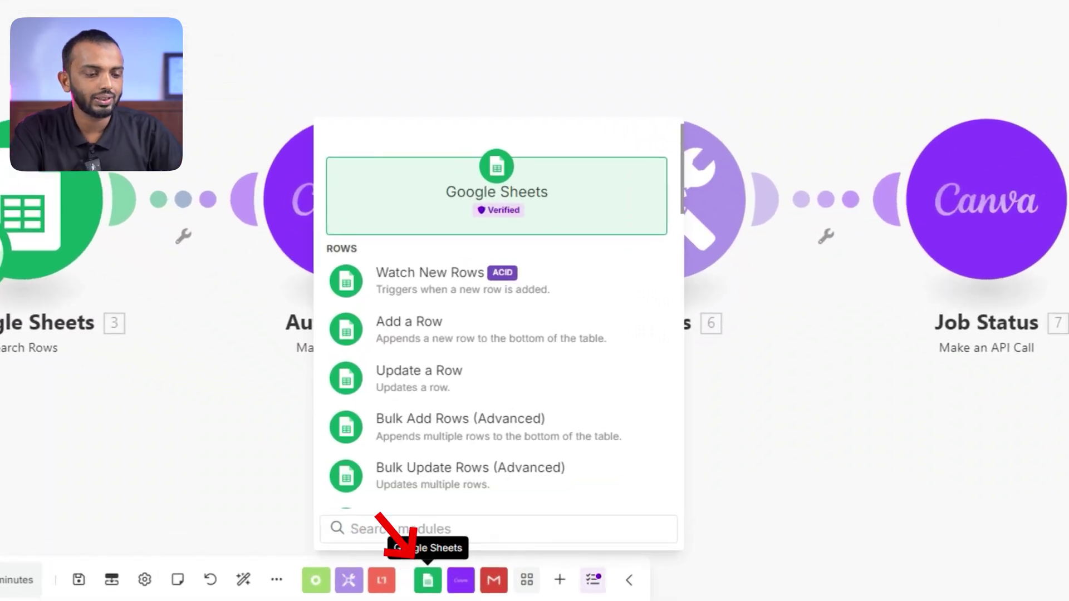
text(search)
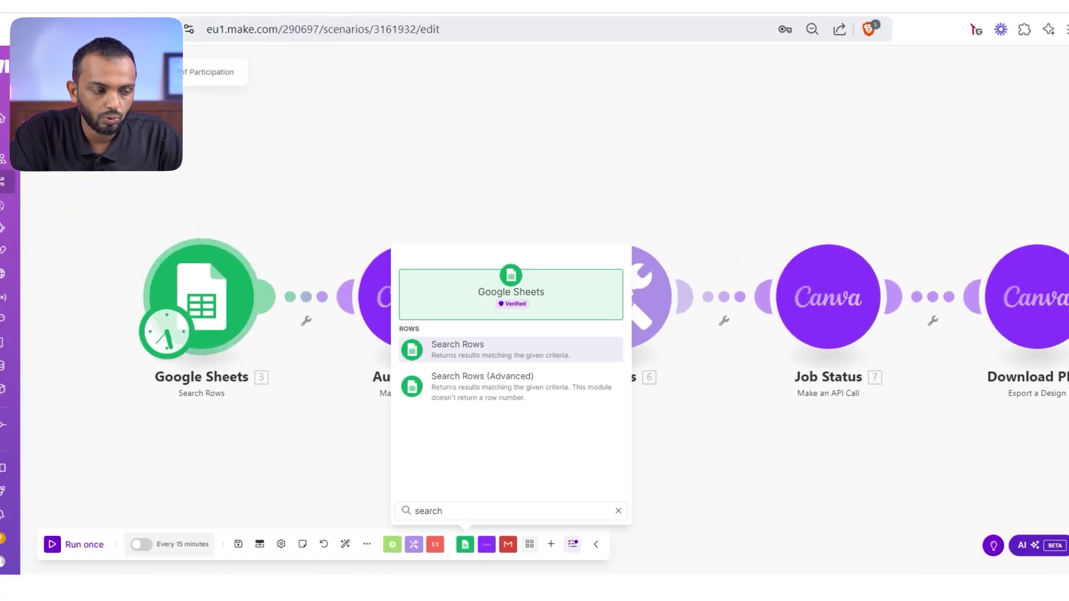
click(512, 349)
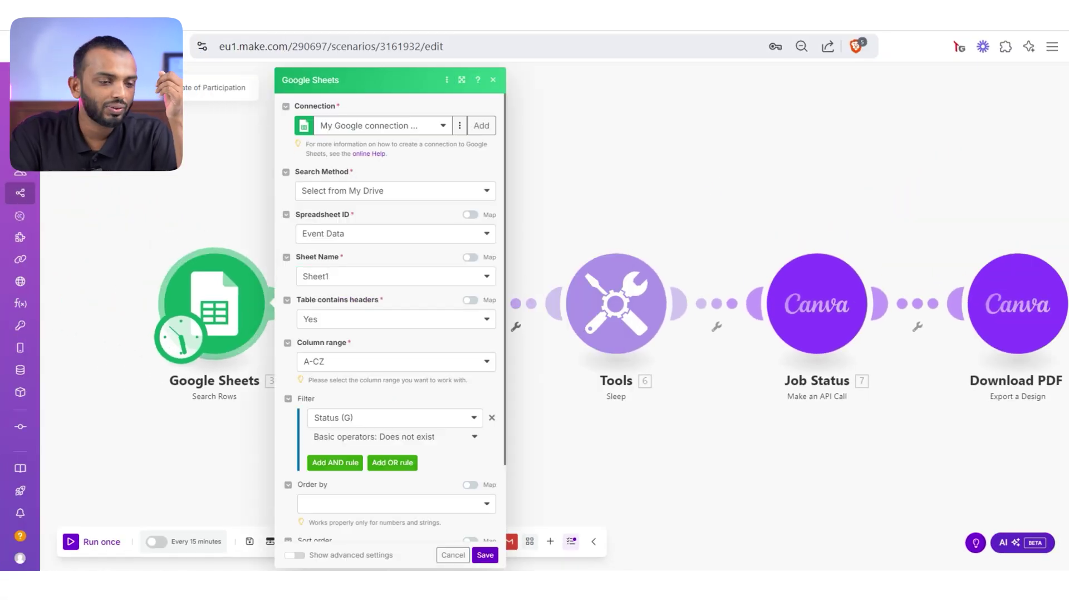
click(481, 125)
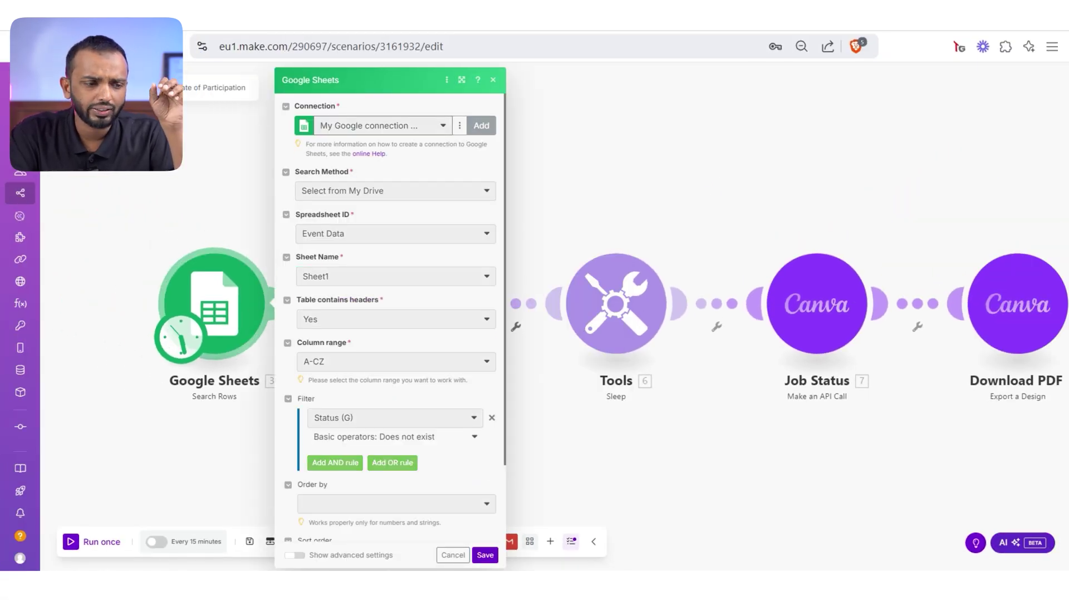
key(Escape)
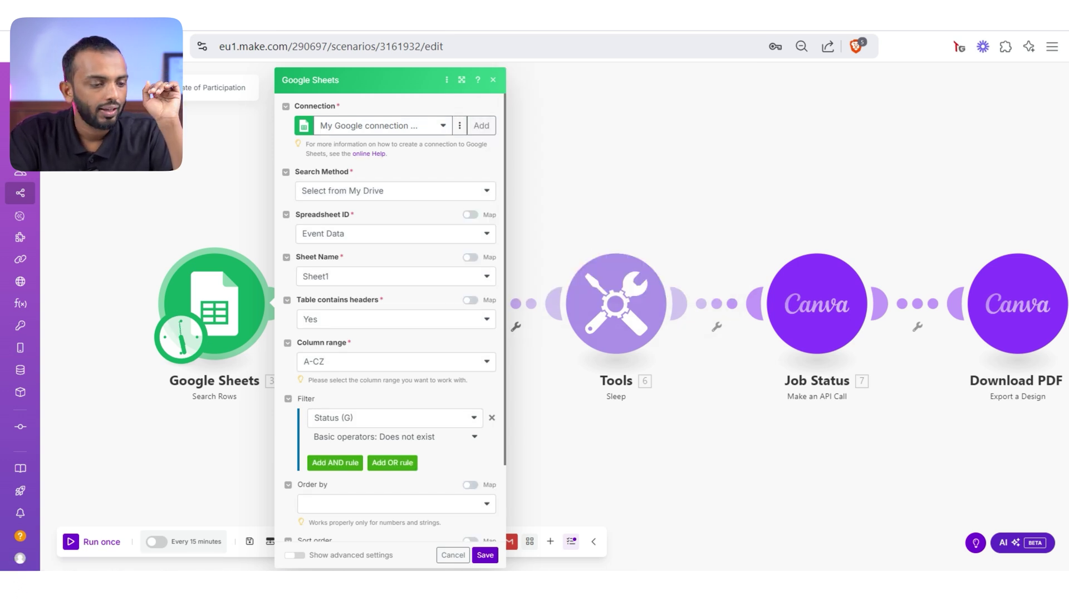
scroll(393, 335, down, 3)
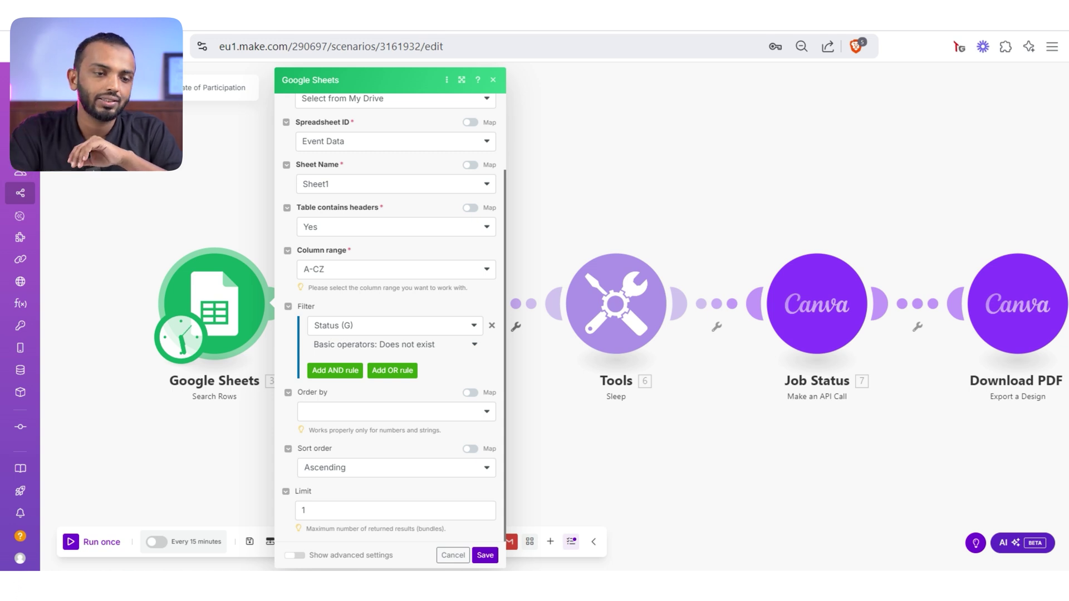
key(ctrl+Tab)
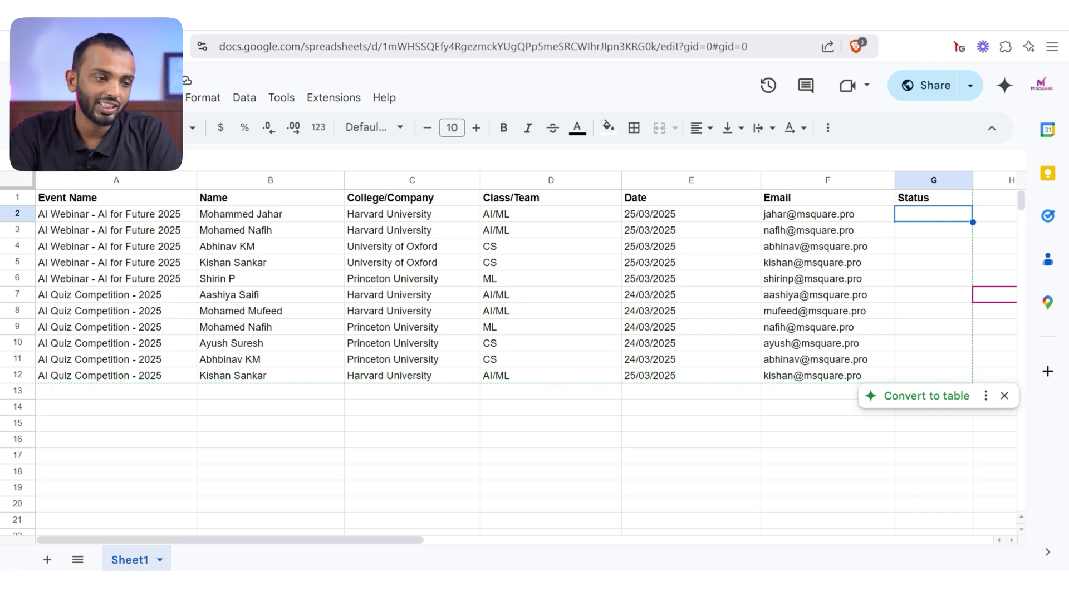
key(ctrl+Tab)
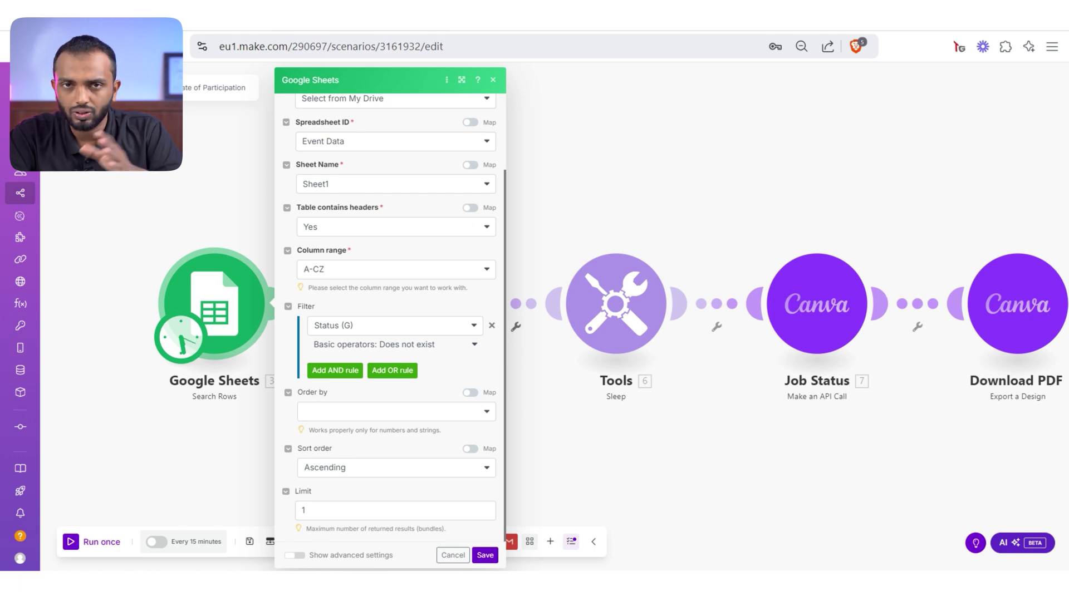
click(395, 511)
click(484, 556)
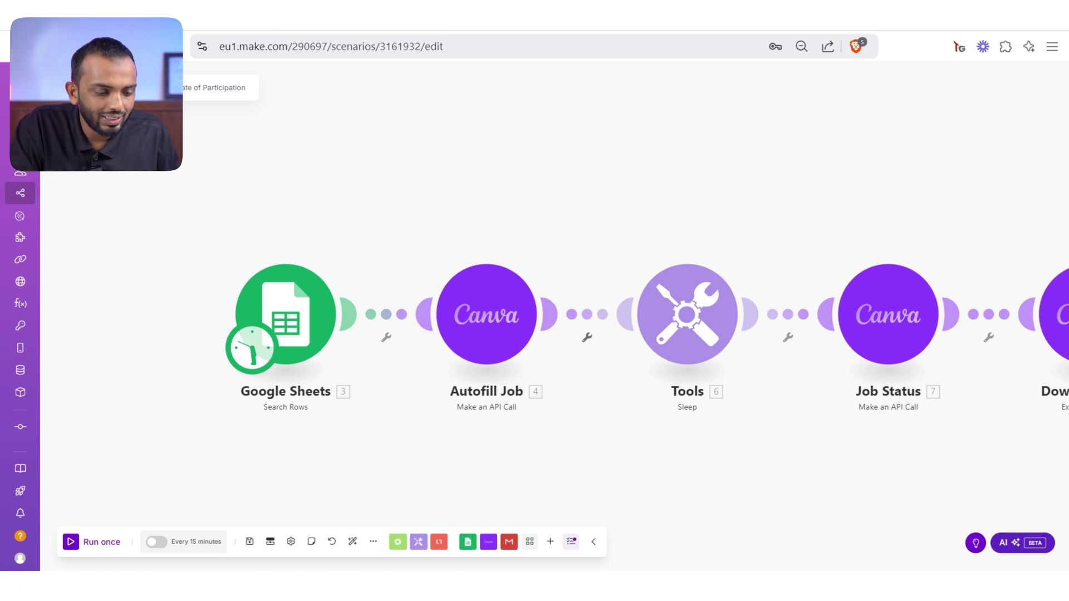
Step: Open the Autofill Job module, widen its panel, and select the brand_template_id value in the body
click(488, 541)
scroll(531, 376, down, 3)
scroll(532, 376, down, 3)
scroll(531, 376, down, 2)
scroll(531, 376, down, 1)
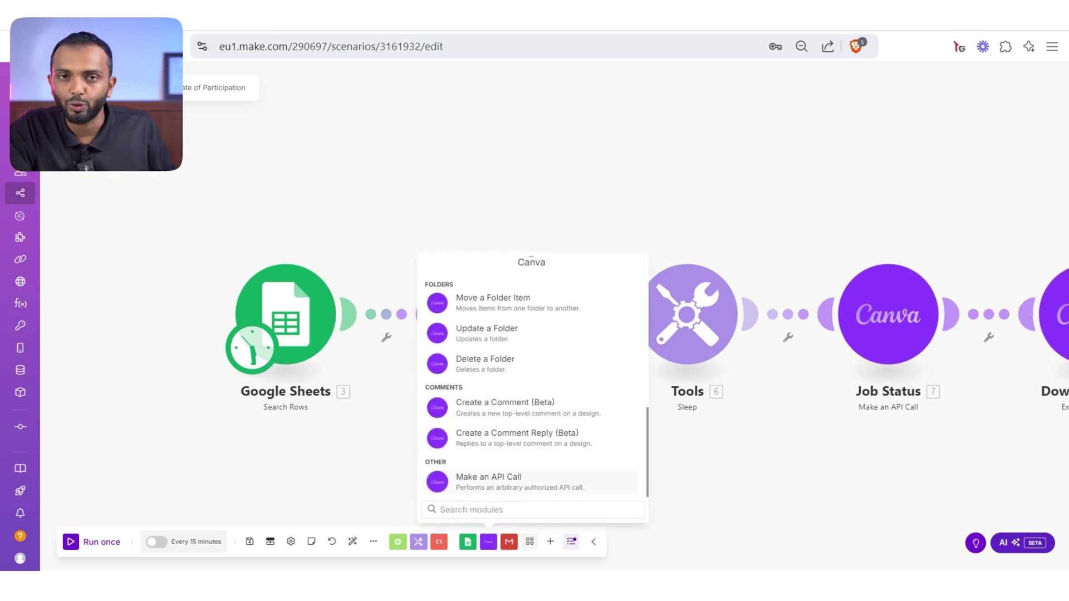
key(Escape)
click(486, 316)
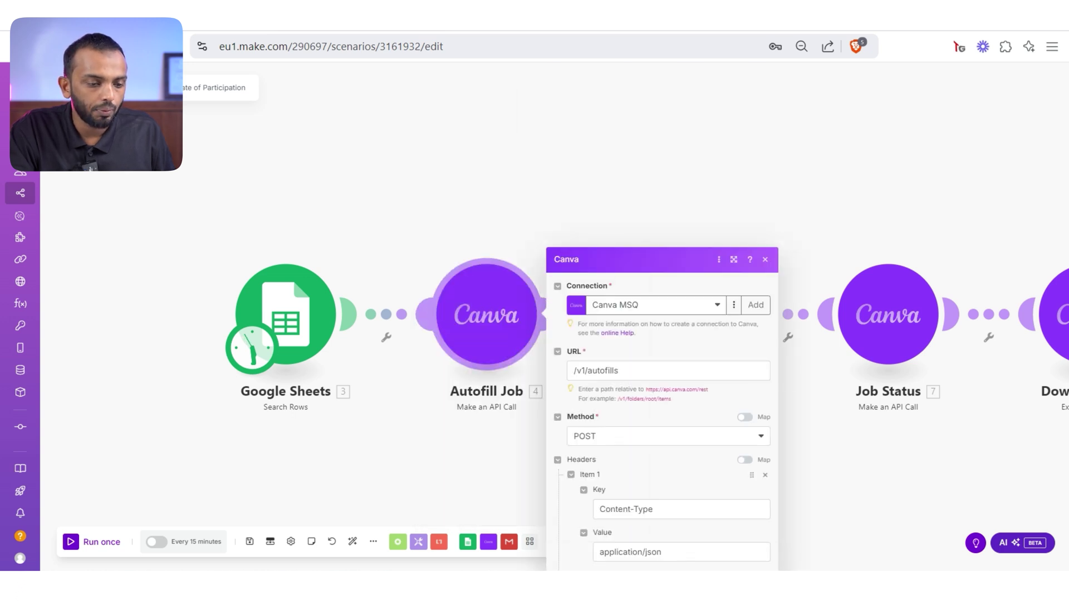
click(733, 79)
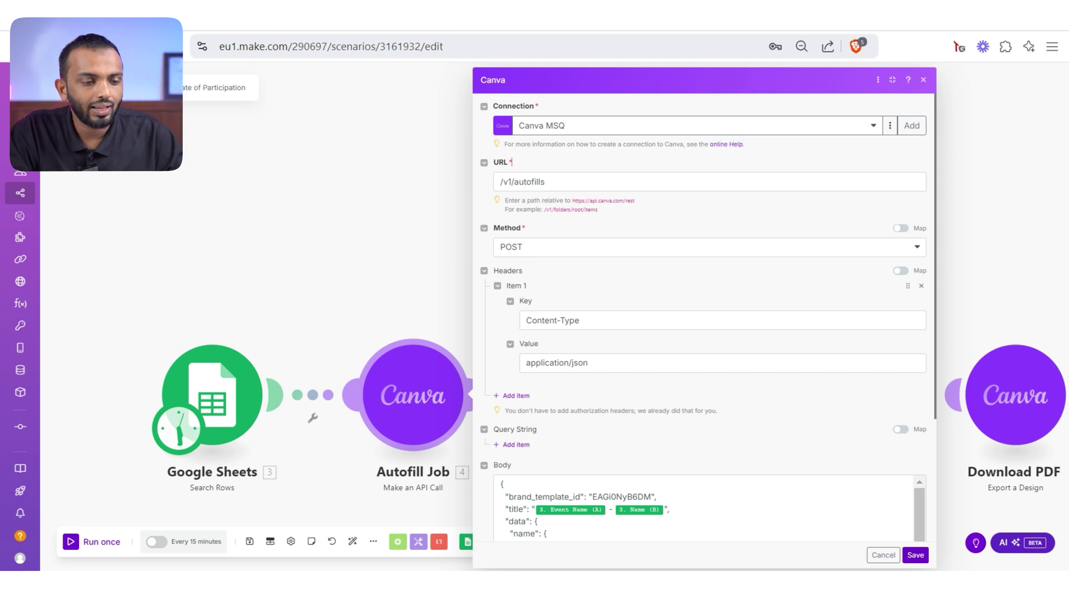
key(ctrl+plus)
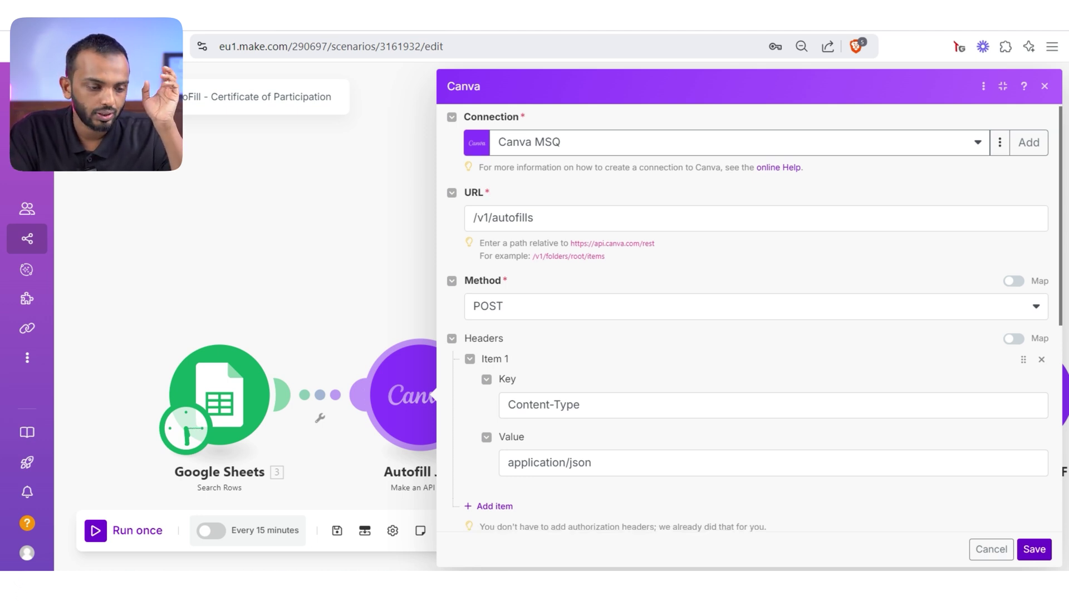
scroll(753, 334, down, 5)
scroll(751, 334, down, 3)
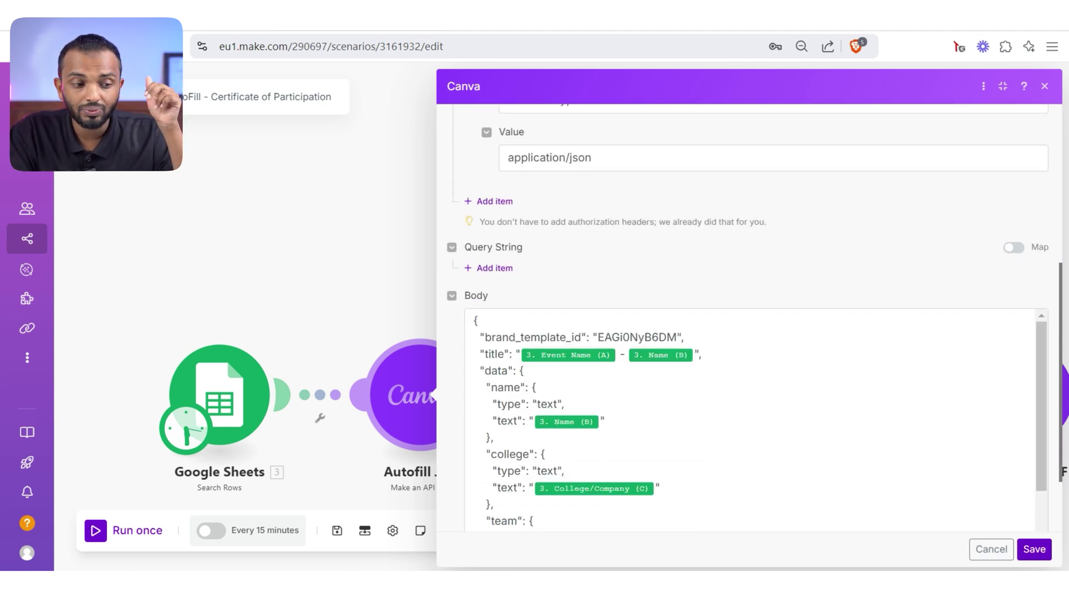
scroll(752, 335, down, 3)
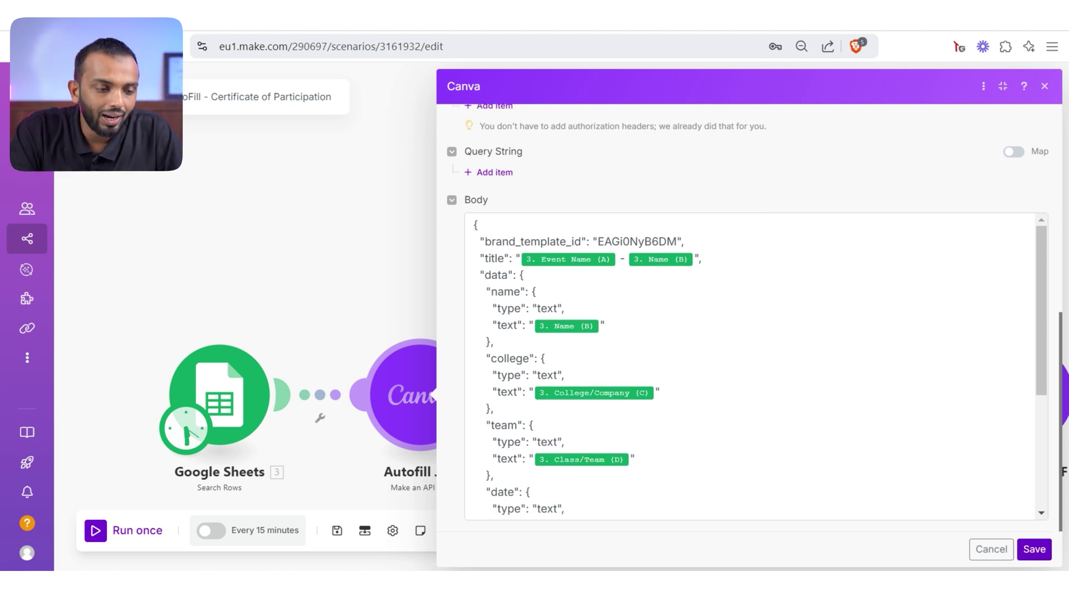
click(573, 242)
double_click(636, 241)
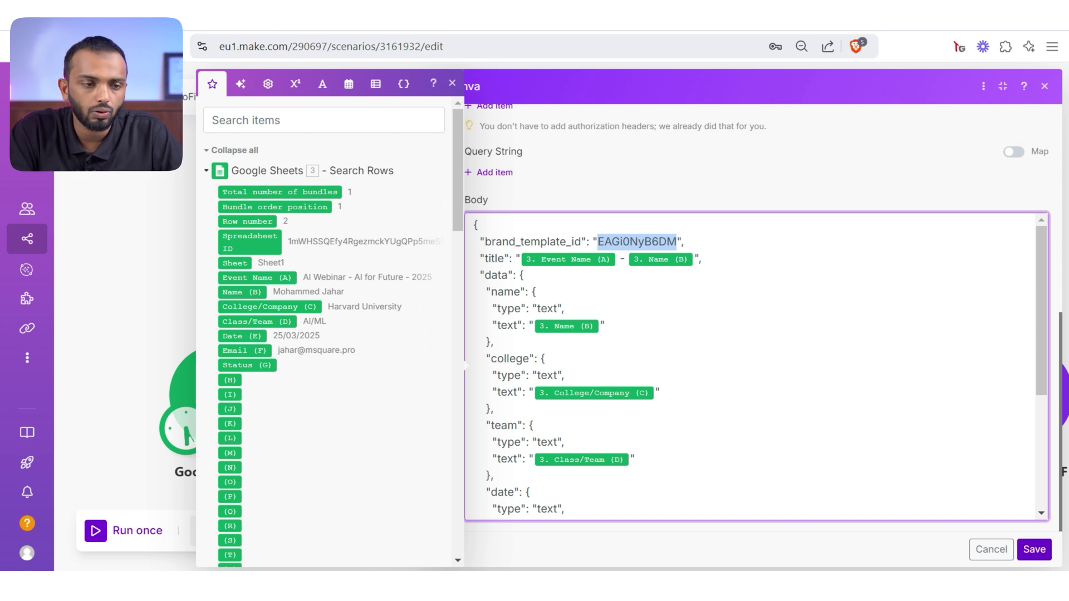
key(ctrl+Tab)
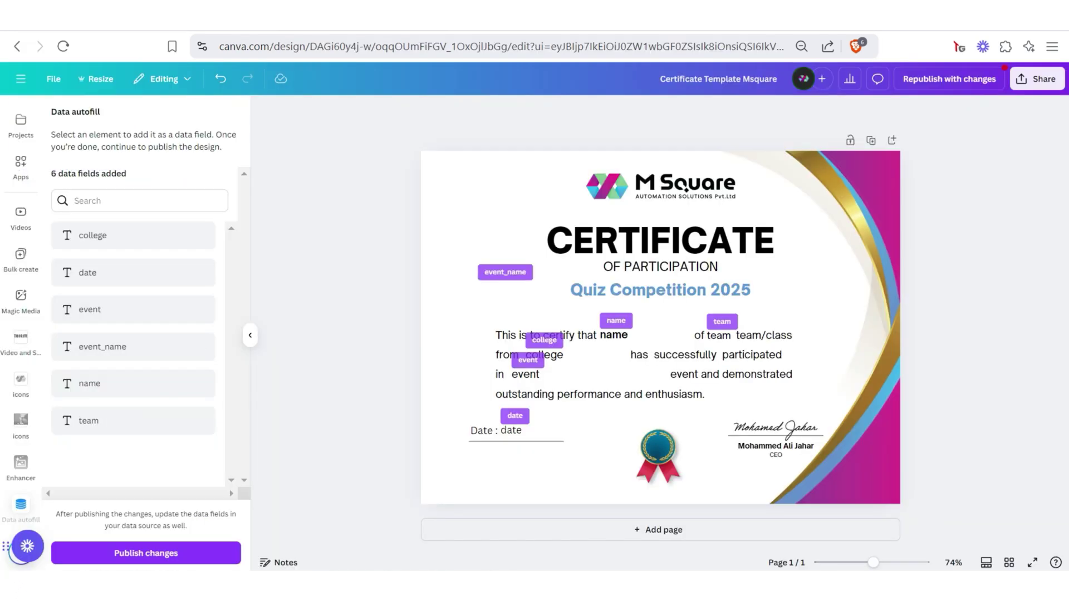
Step: Open the Certificate Template Msquare brand template and select ID EAGi0NyB6DM in its URL
click(22, 79)
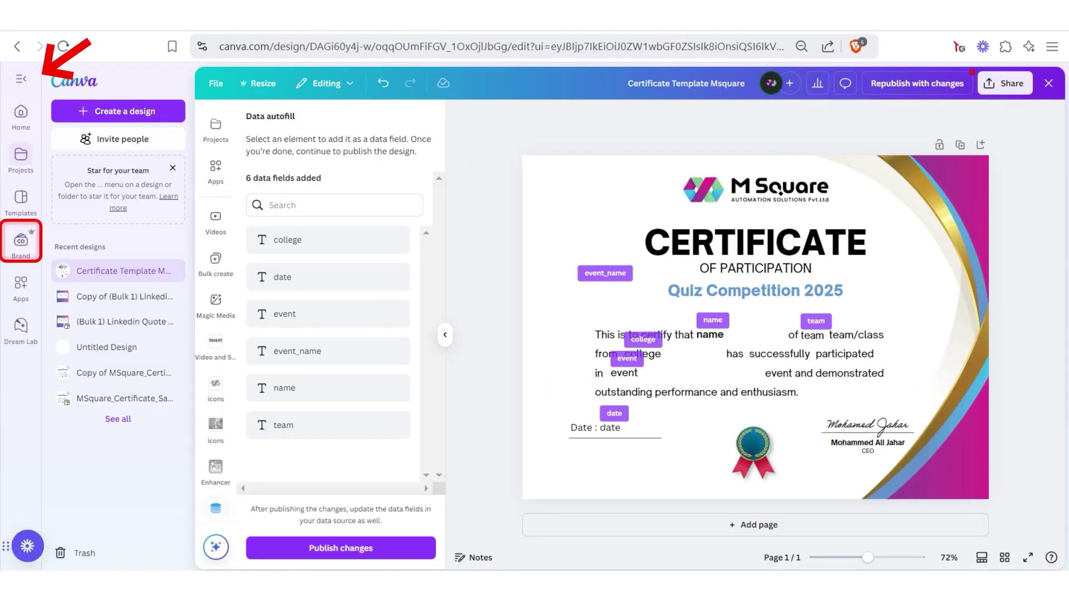
click(21, 241)
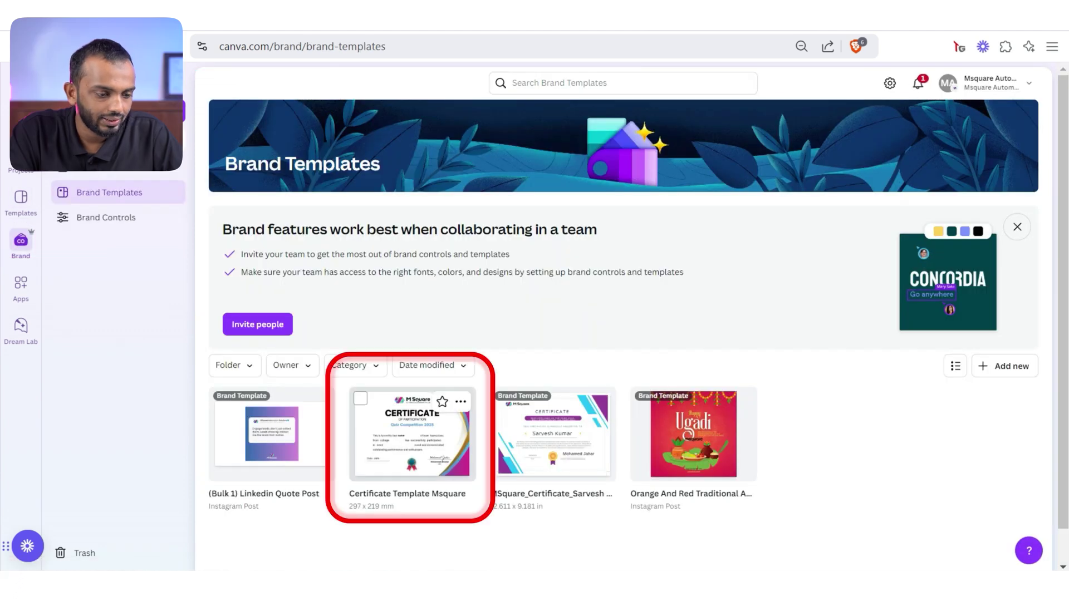
click(410, 434)
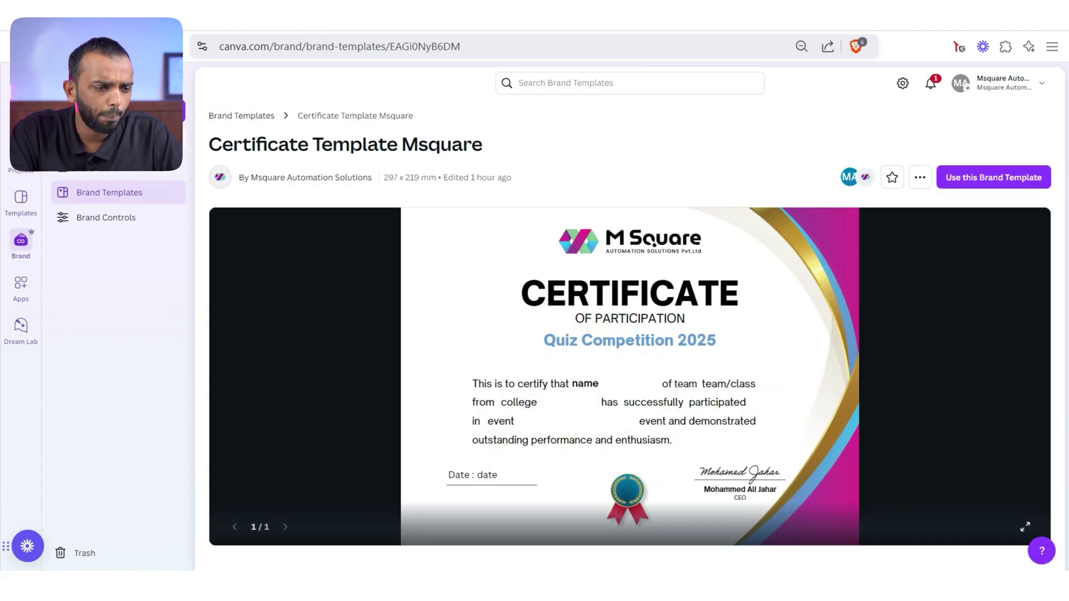
key(ctrl+l)
double_click(485, 46)
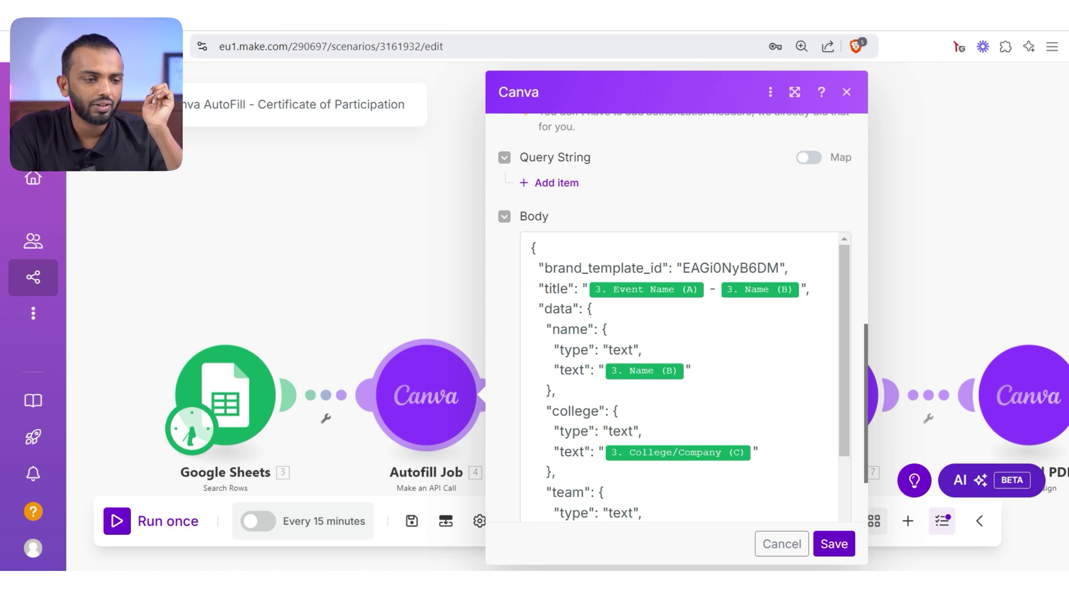
Step: Review the body's sheet-column mappings for name, college, team, date, event and event_name
key(ctrl+Tab)
key(ctrl+Tab)
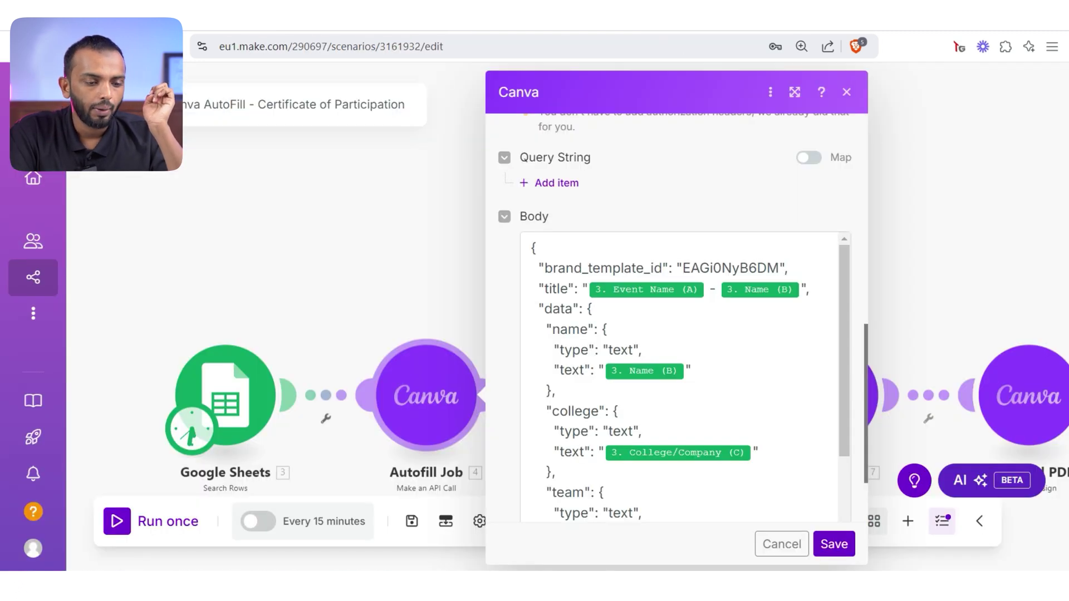
click(710, 351)
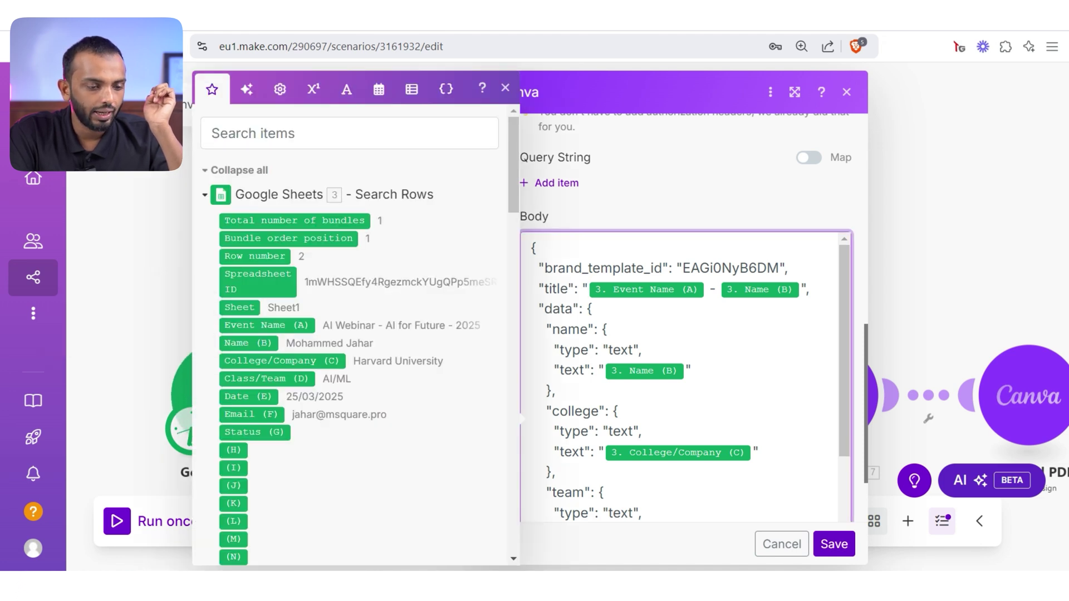
scroll(685, 335, down, 3)
mouse_move(539, 210)
mouse_down()
mouse_move(644, 413)
mouse_move(556, 455)
mouse_up()
scroll(685, 317, up, 5)
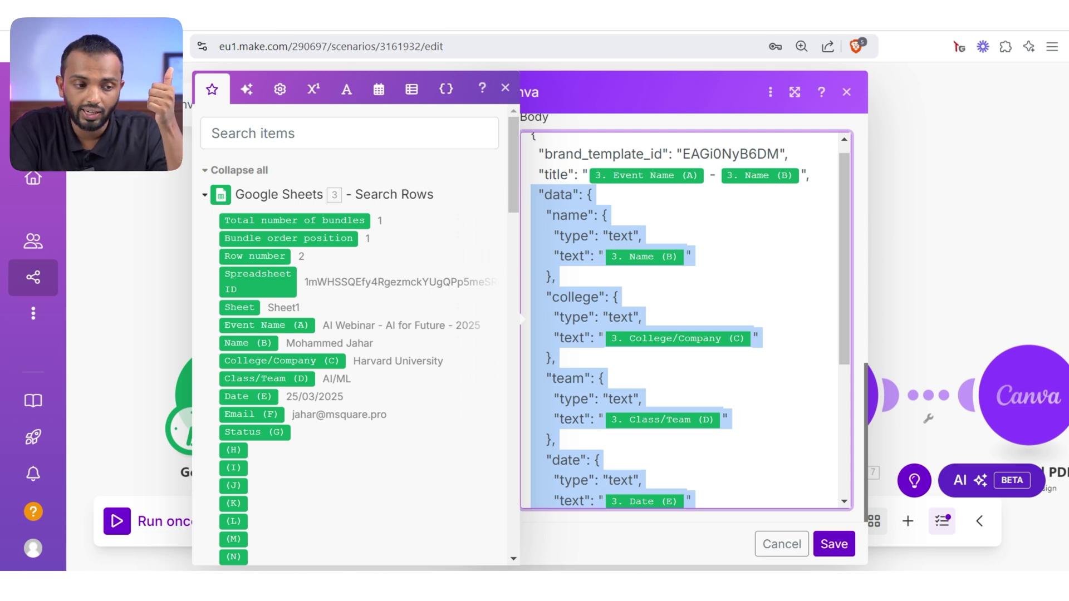
click(575, 214)
double_click(575, 215)
double_click(576, 297)
scroll(686, 317, down, 4)
scroll(686, 318, down, 2)
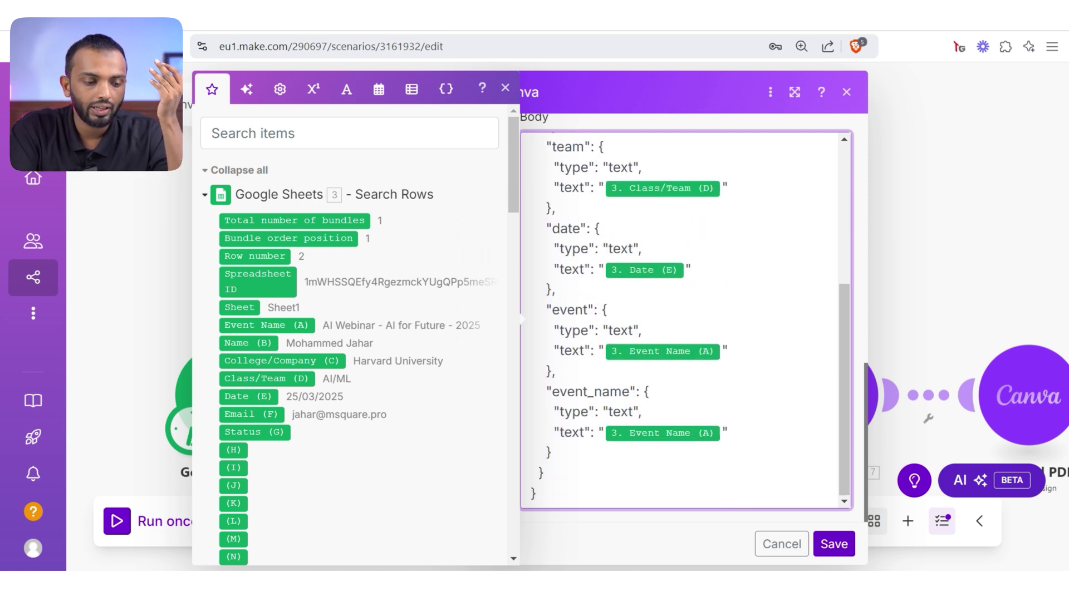
scroll(685, 318, up, 6)
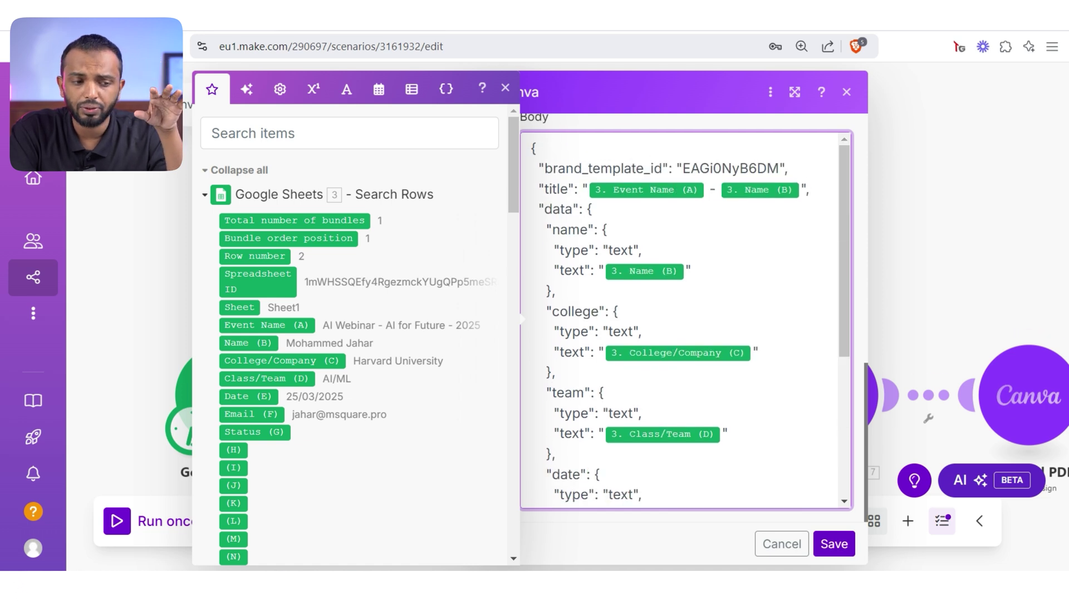
key(shift+Down)
key(shift+Down)
key(shift+Down)
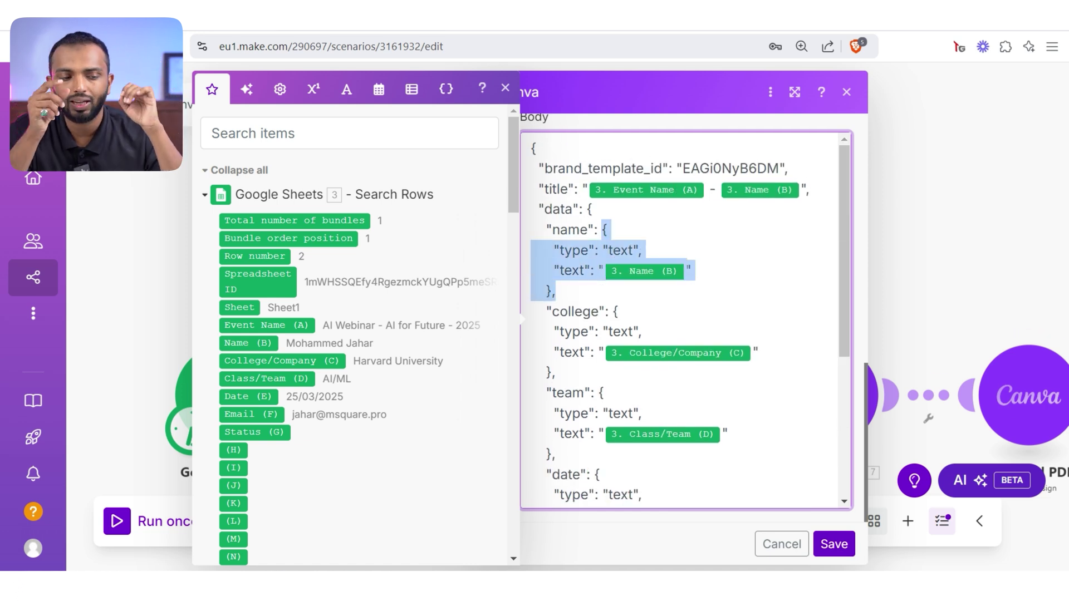
key(Right)
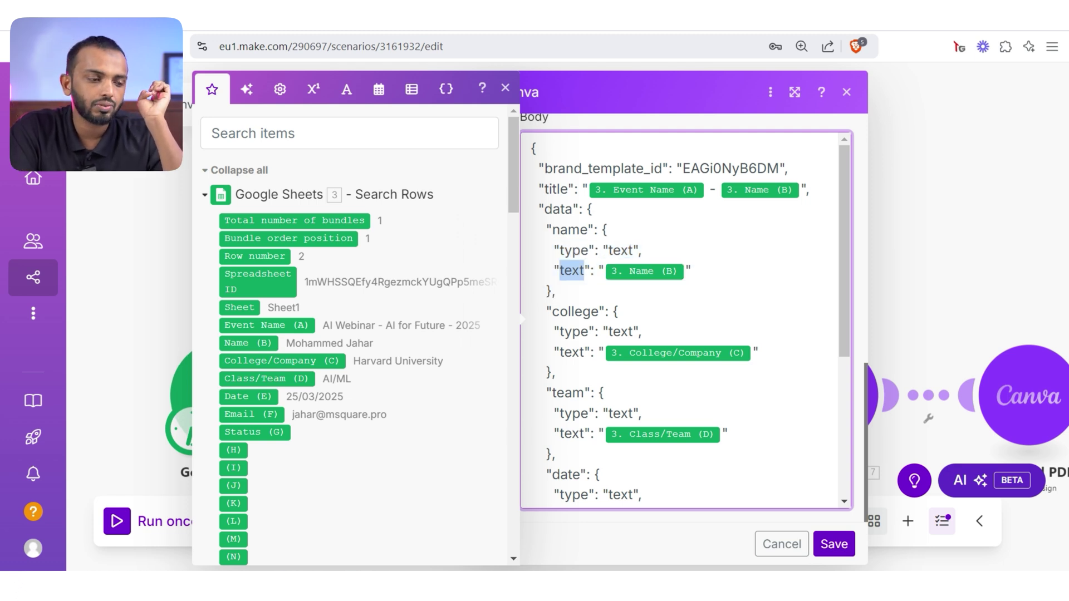
scroll(351, 335, down, 3)
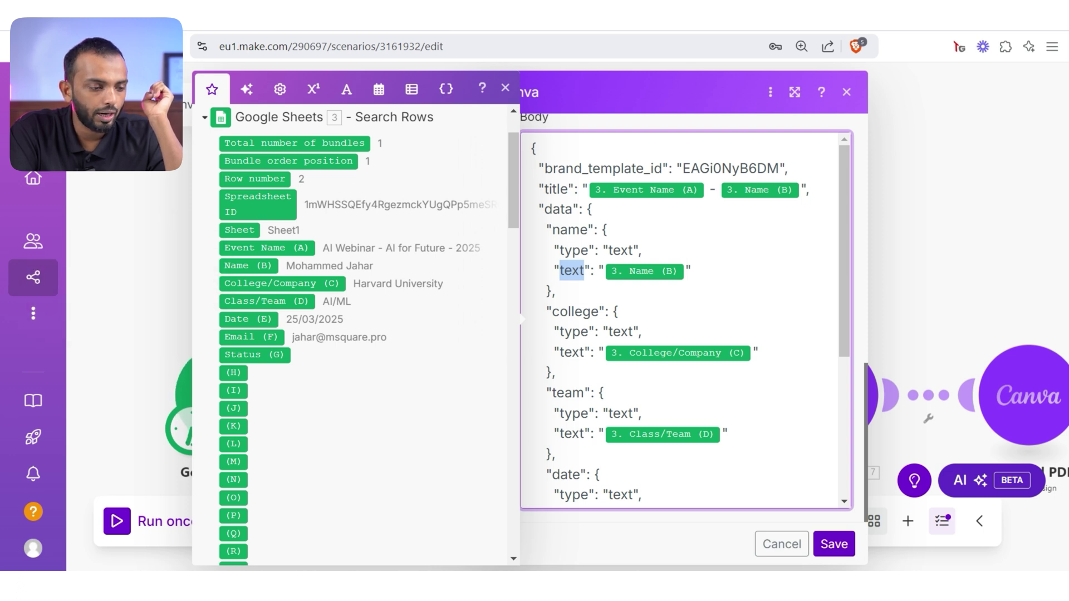
scroll(685, 317, down, 2)
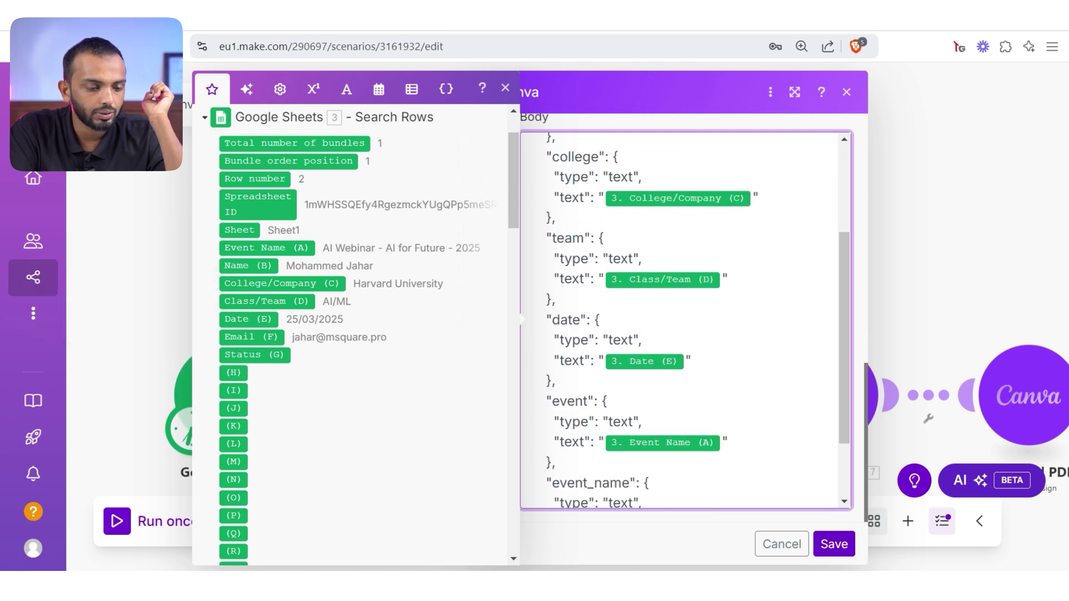
scroll(686, 317, down, 2)
scroll(685, 318, up, 5)
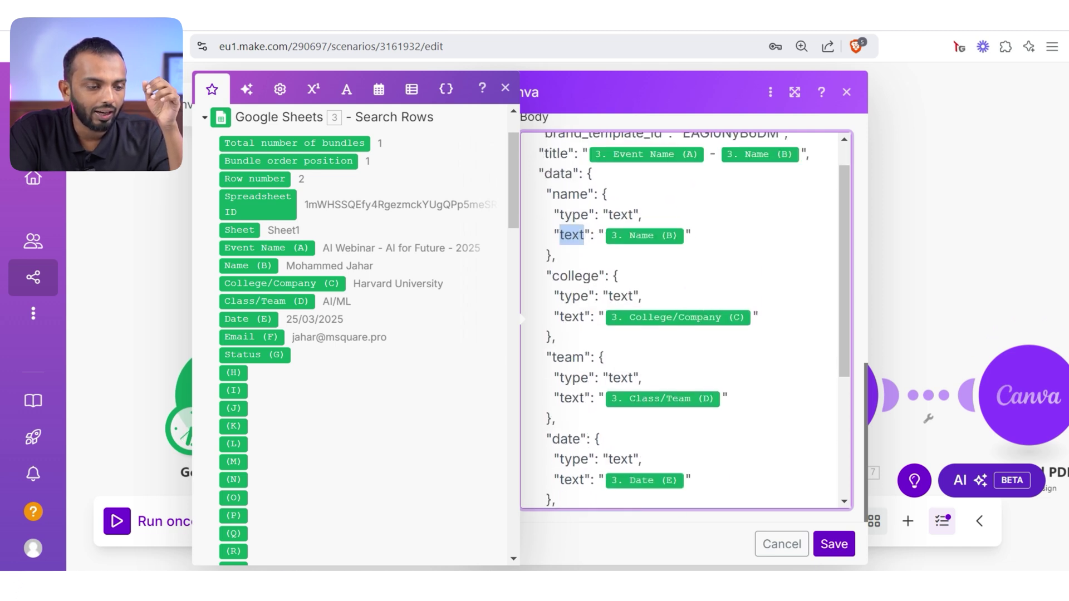
scroll(686, 318, up, 1)
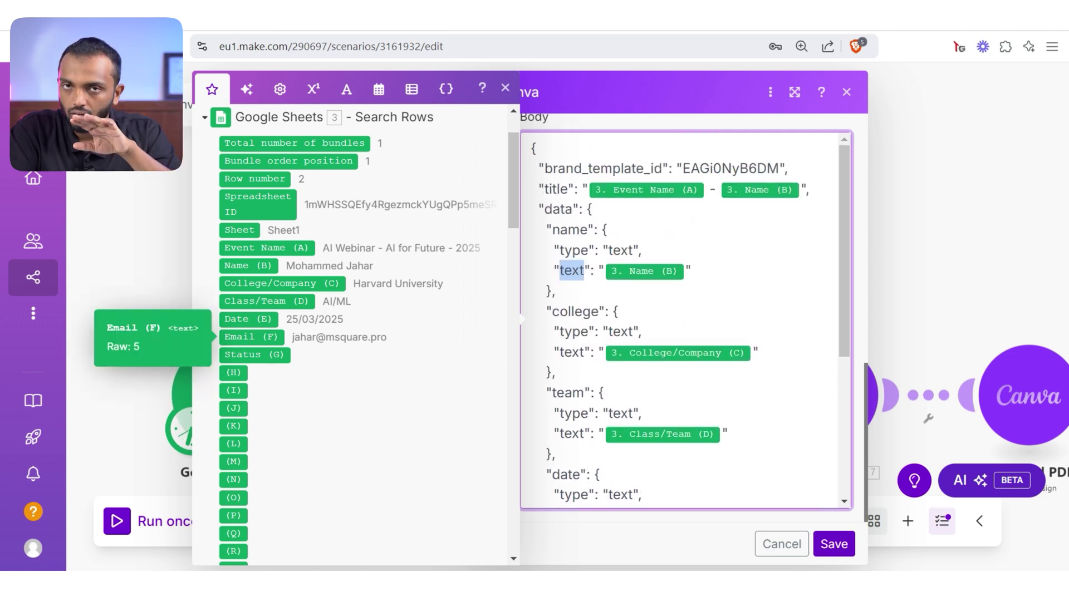
scroll(686, 317, down, 3)
scroll(685, 318, down, 2)
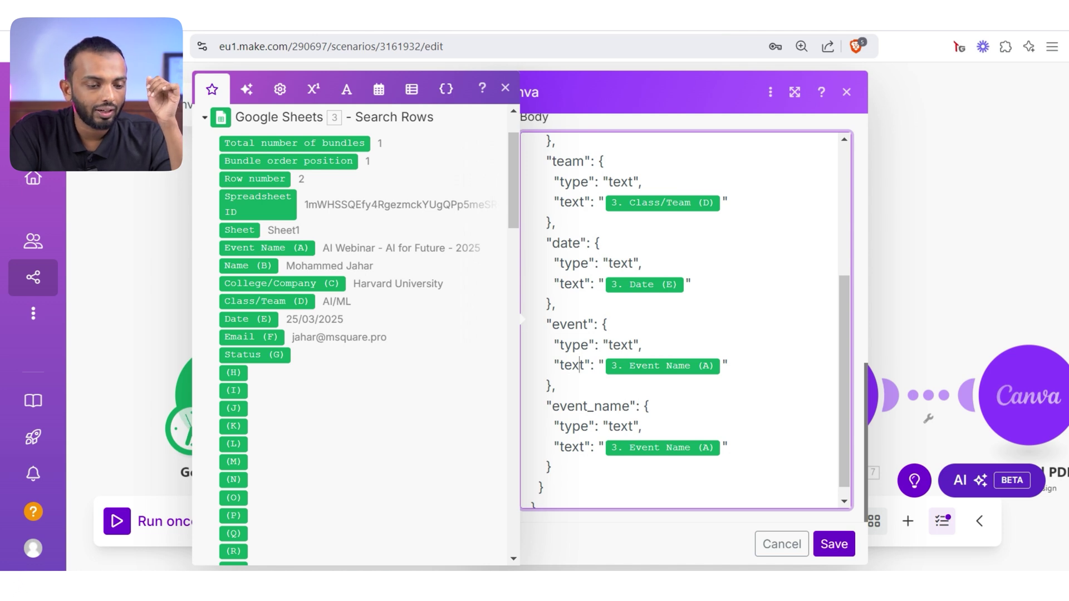
double_click(570, 324)
scroll(685, 318, up, 3)
scroll(685, 318, up, 3)
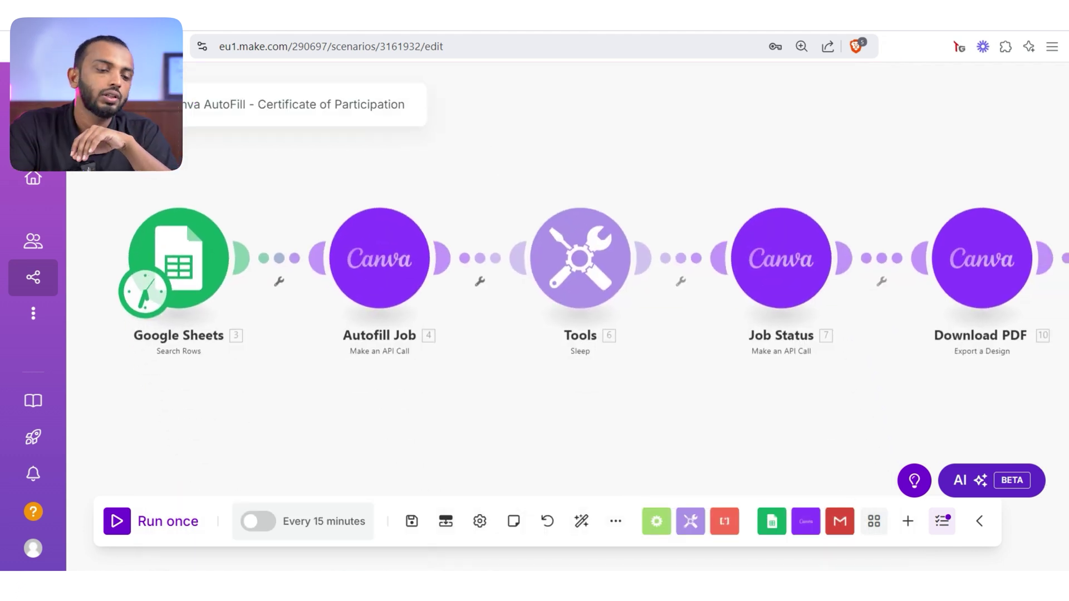
click(691, 522)
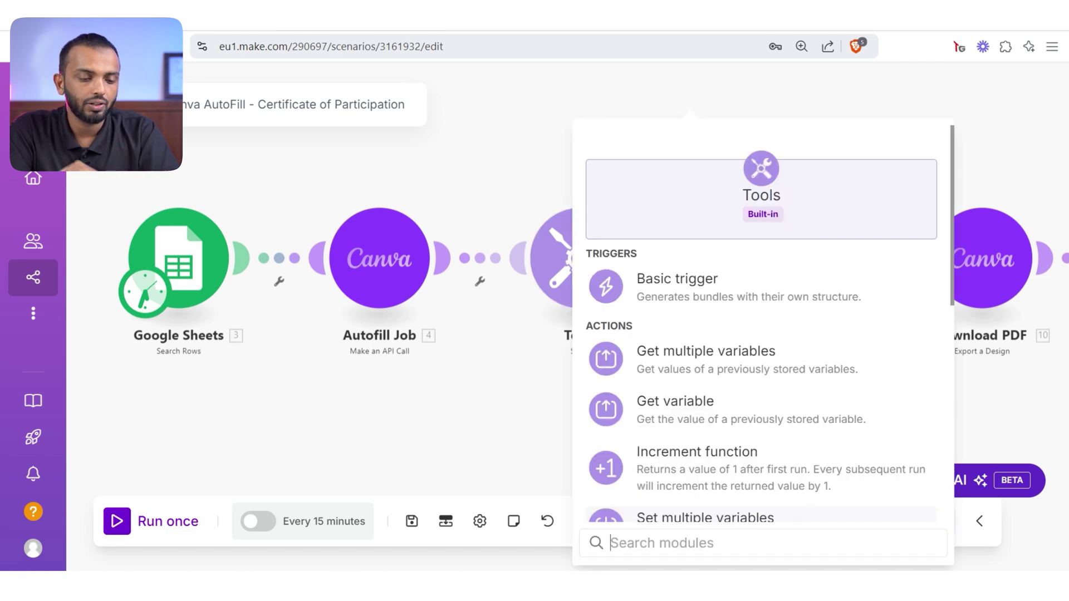
scroll(762, 376, down, 3)
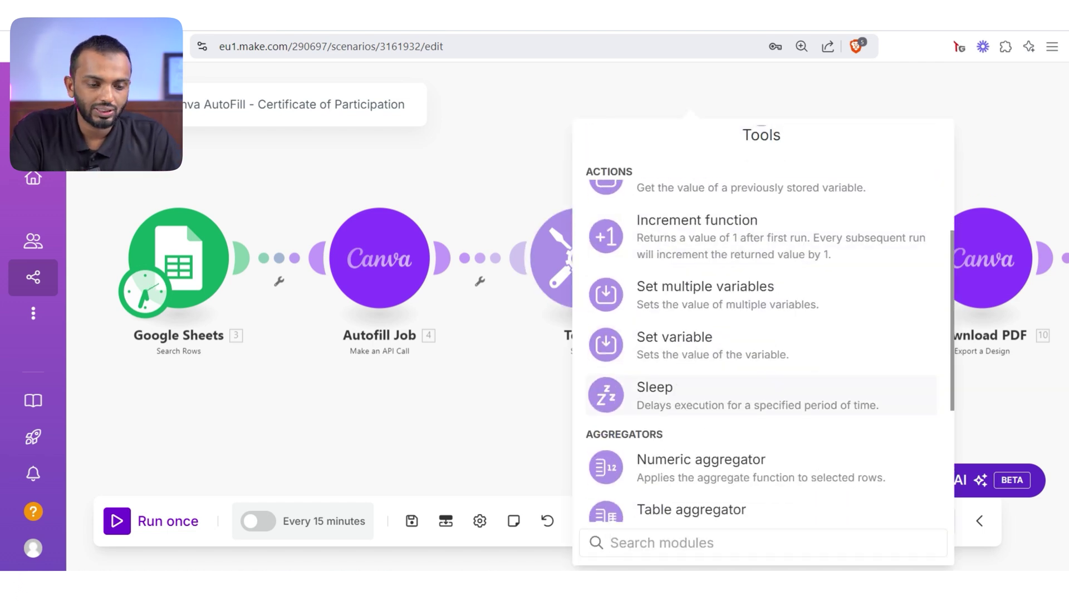
click(654, 394)
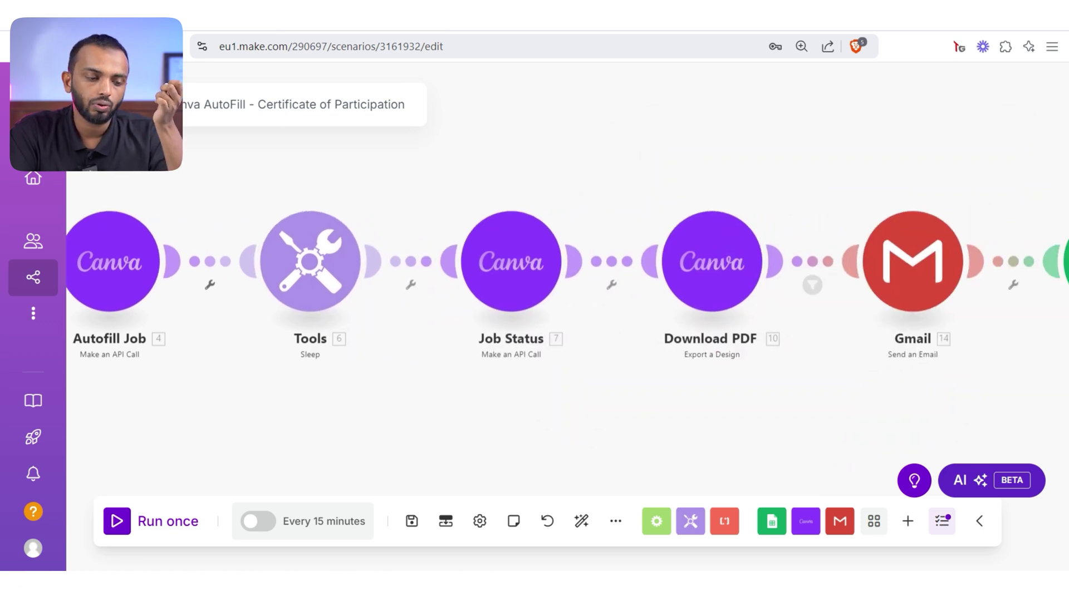
click(512, 261)
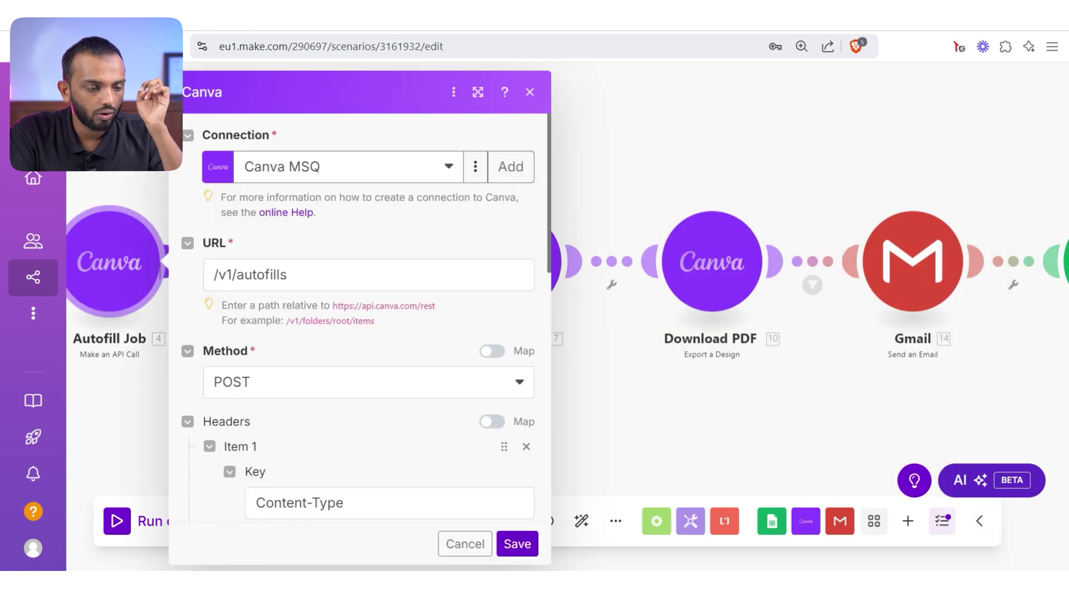
key(Escape)
click(511, 262)
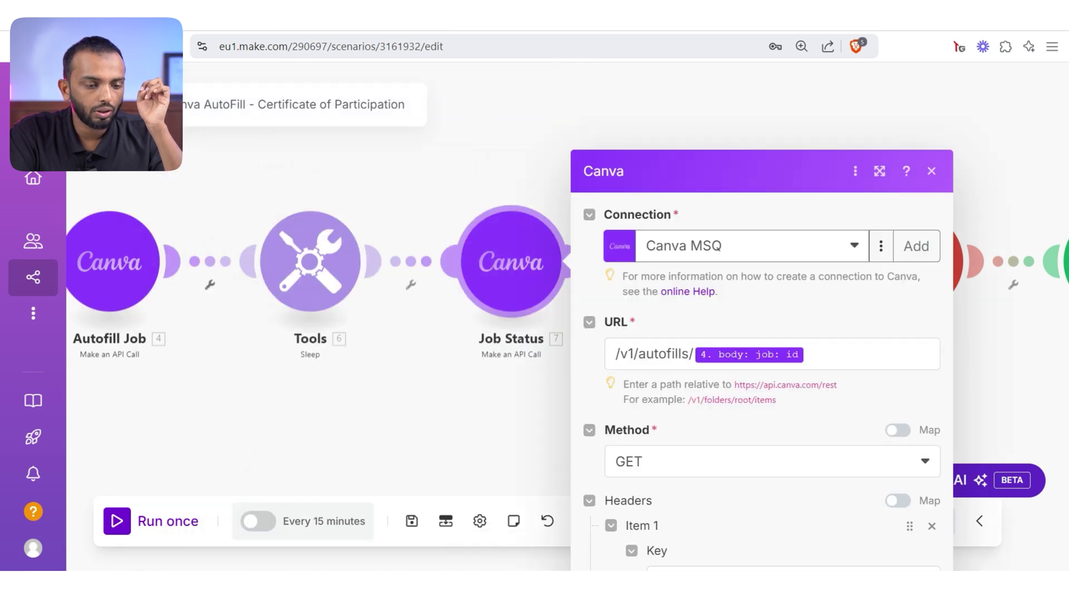
click(922, 382)
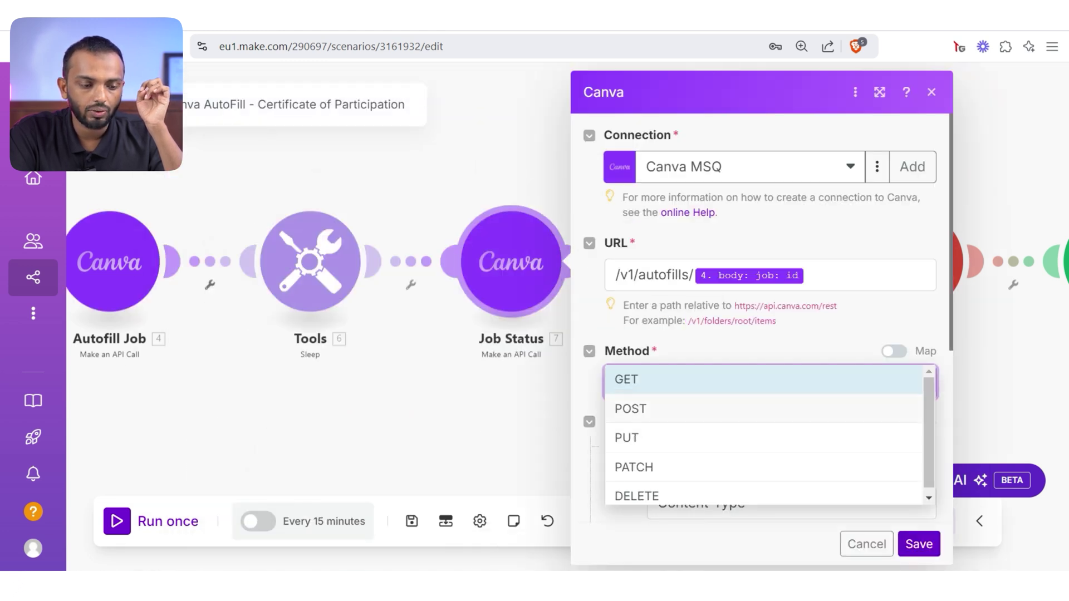
click(922, 382)
click(869, 276)
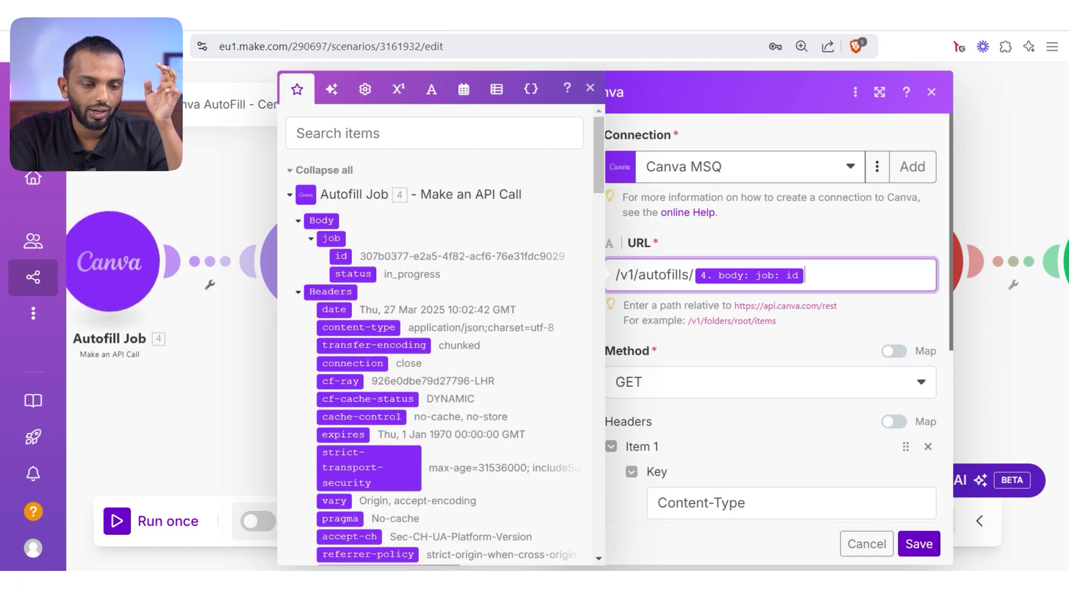
key(Escape)
scroll(762, 376, down, 4)
click(919, 544)
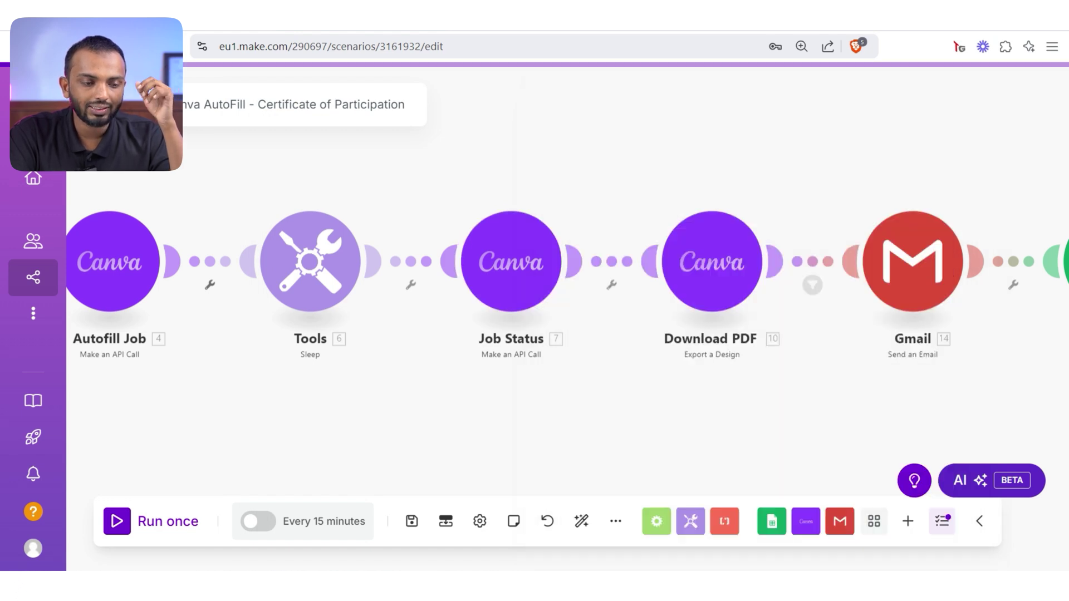
Step: Open Download PDF and map Design ID to the Job Status result design id
drag(763, 271, 678, 284)
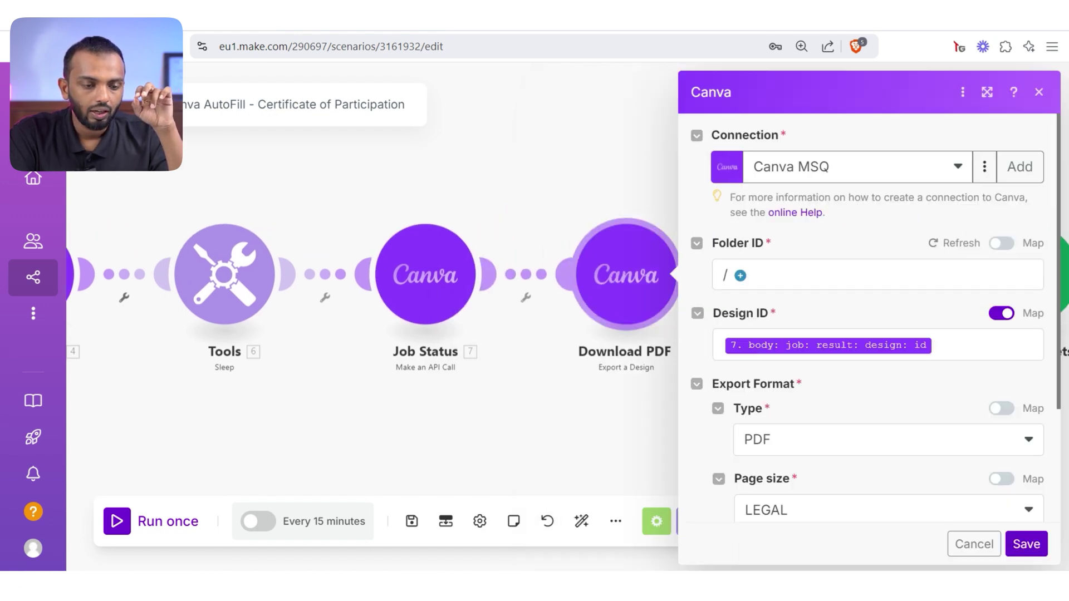
scroll(877, 377, down, 3)
scroll(878, 375, up, 2)
click(977, 267)
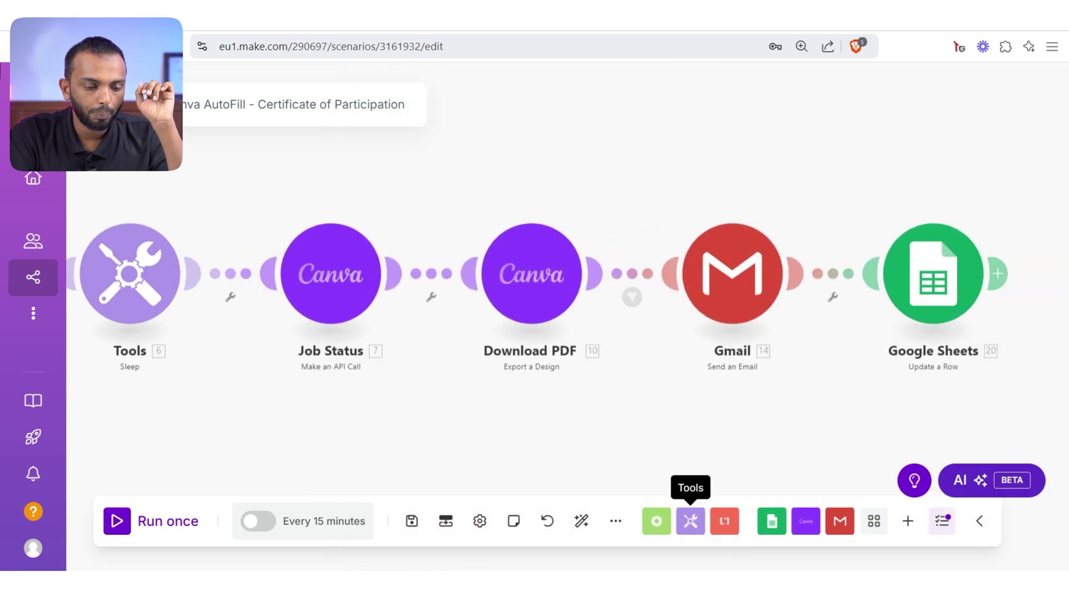
click(806, 521)
text(e)
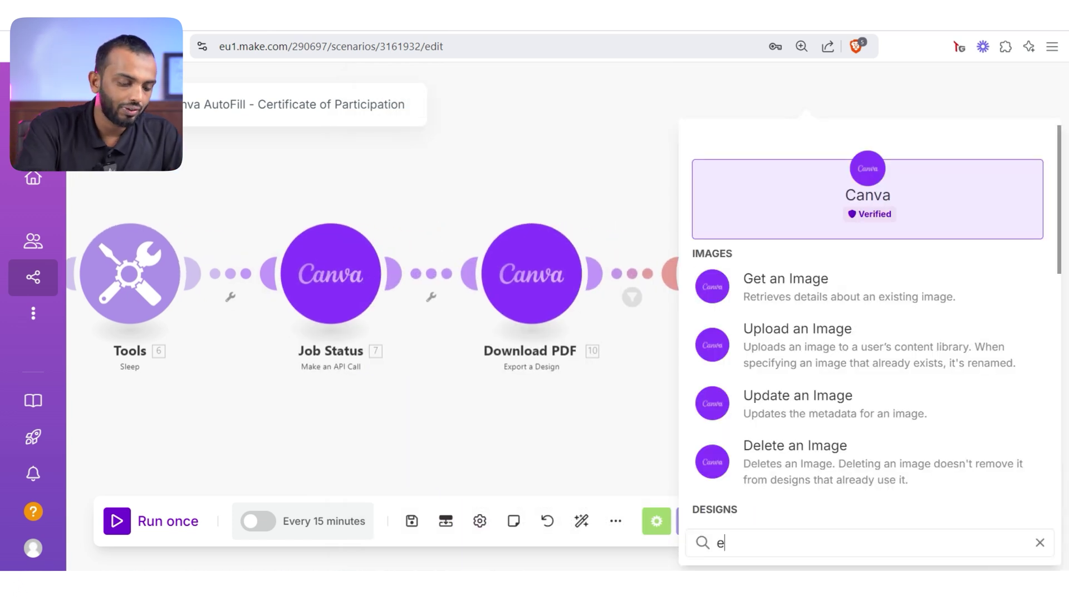
text(xpor)
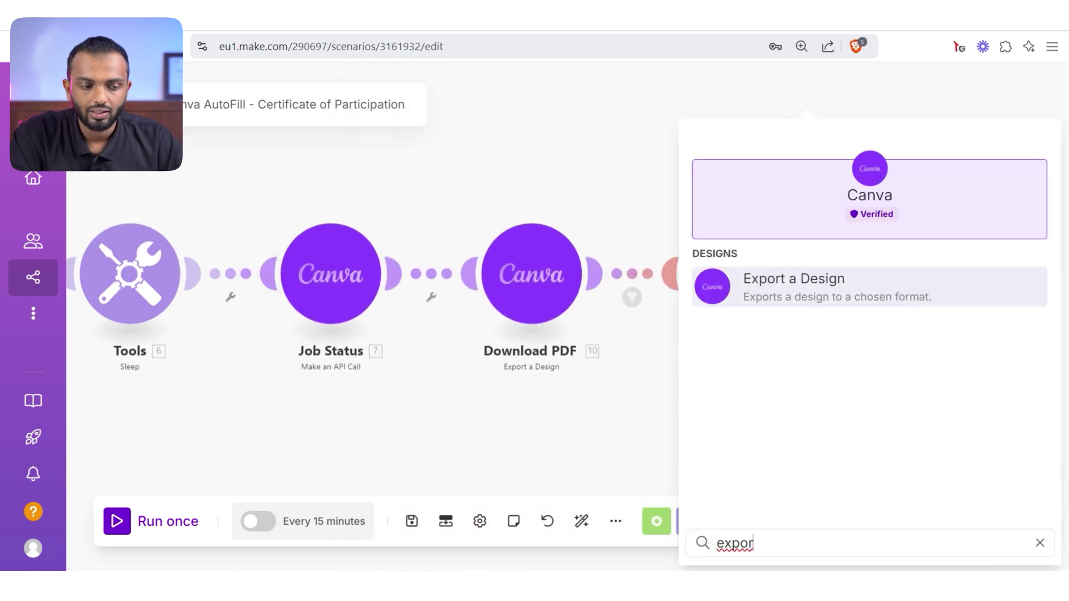
click(794, 286)
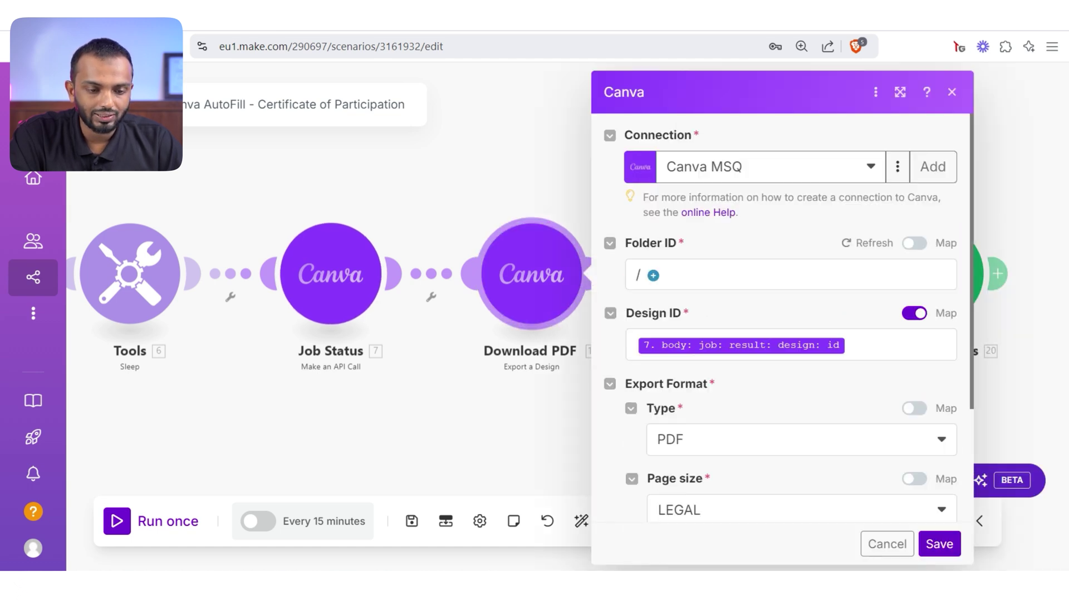
click(895, 346)
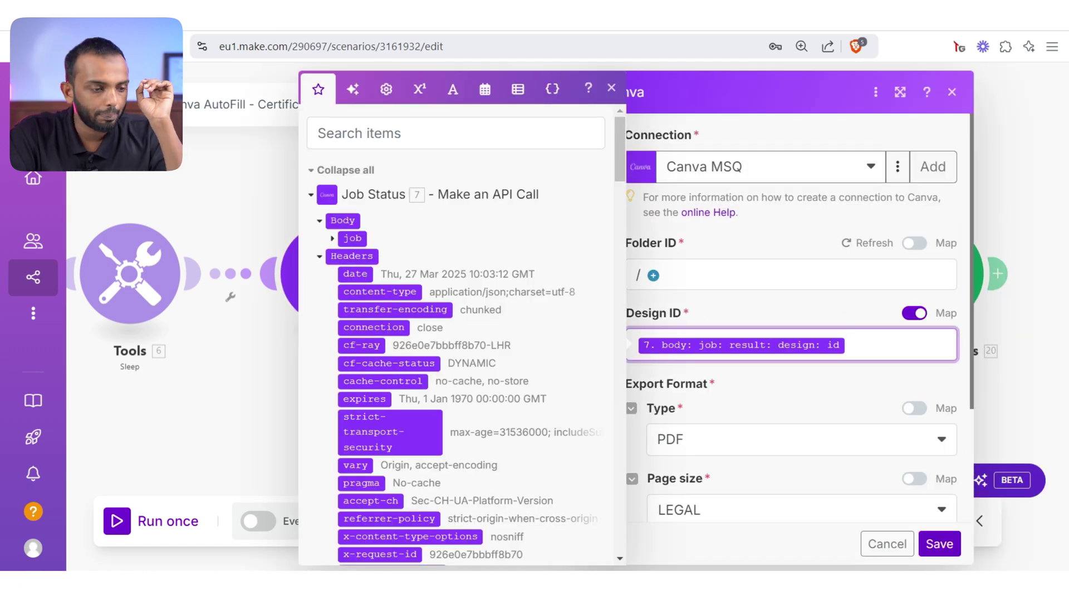
click(331, 239)
click(345, 292)
click(358, 328)
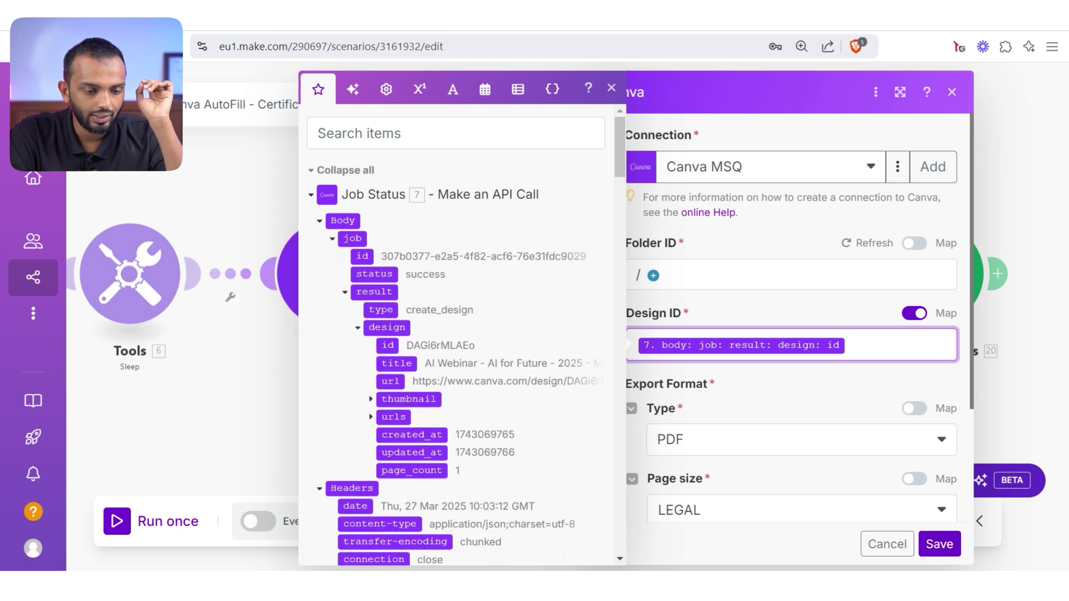
click(794, 418)
scroll(795, 376, down, 3)
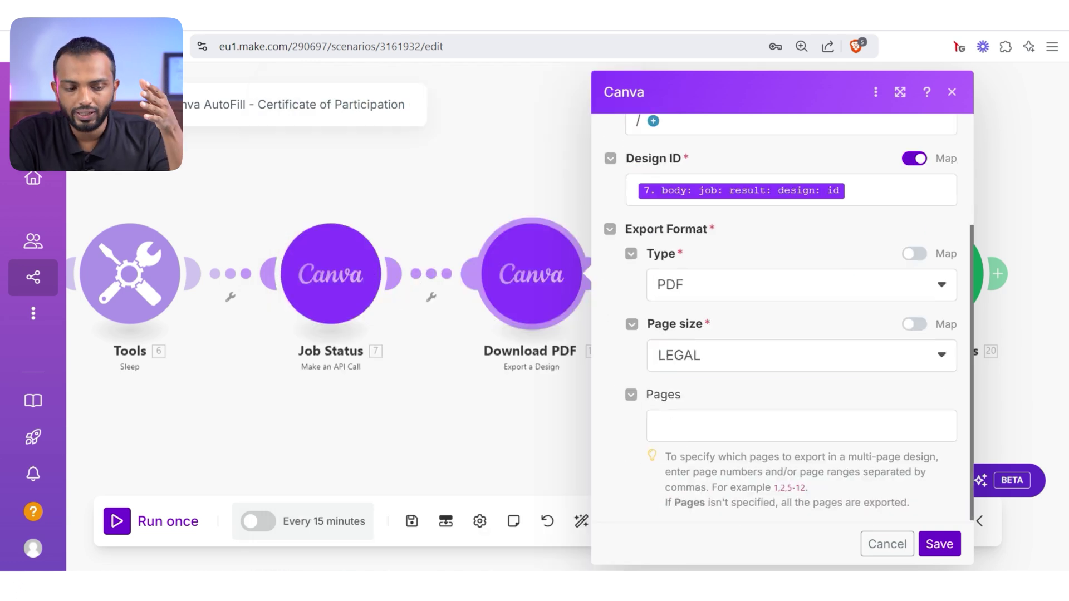
Step: Set the export type to PDF with LEGAL page size
click(801, 285)
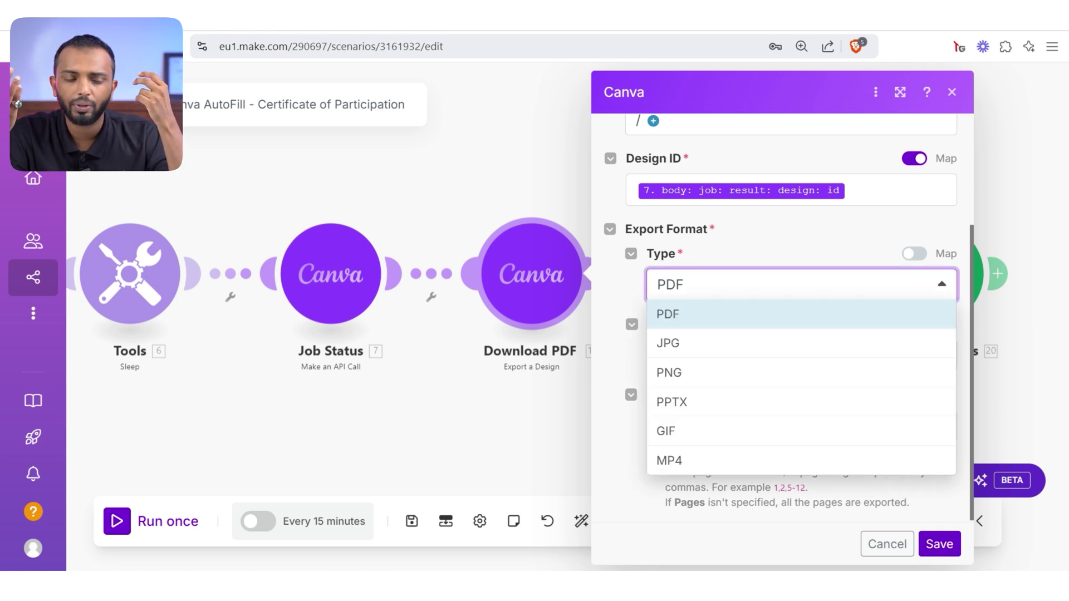
click(800, 315)
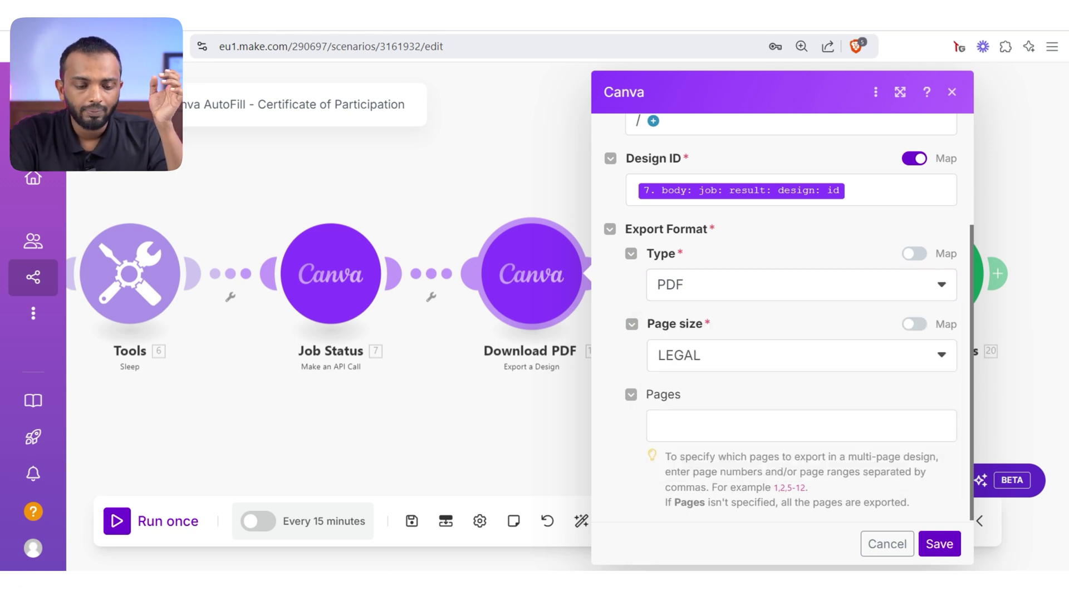
click(800, 355)
click(801, 436)
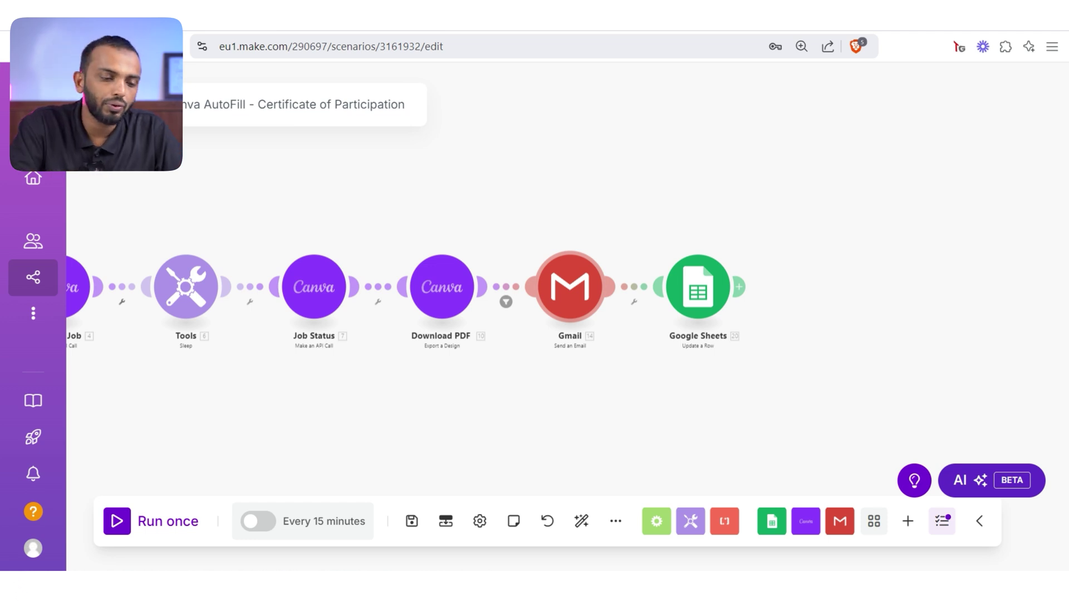
Step: Open the Gmail module's settings and view the data available for the recipient address
click(570, 287)
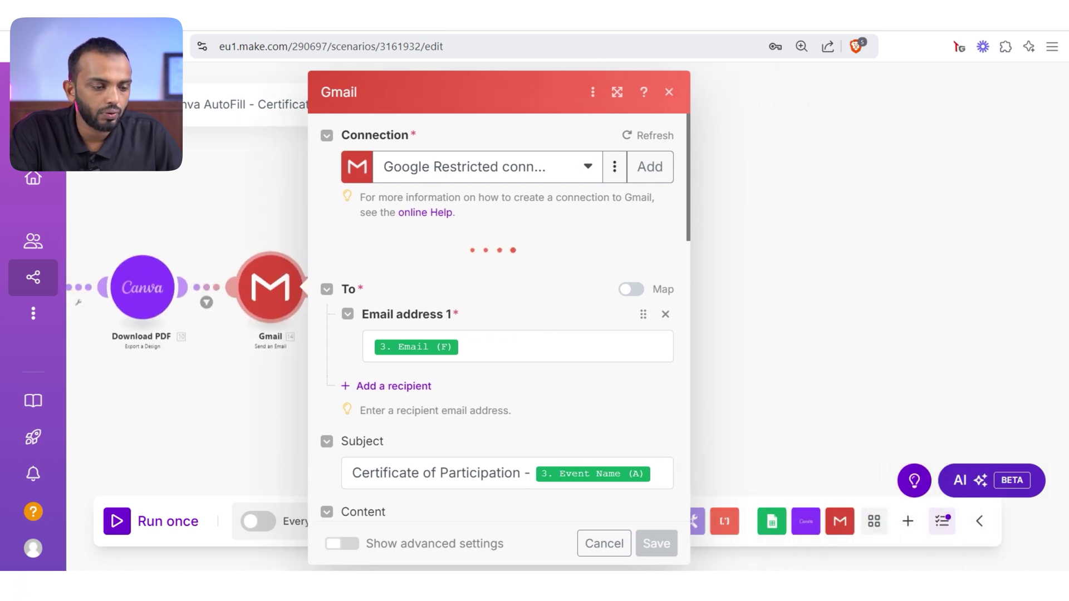
click(840, 521)
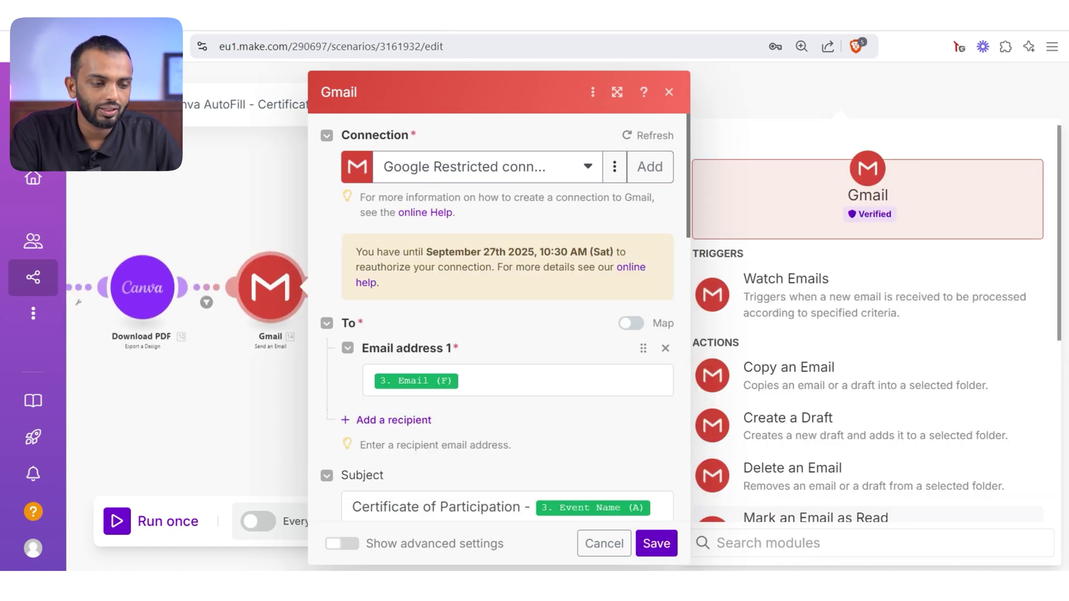
text(send)
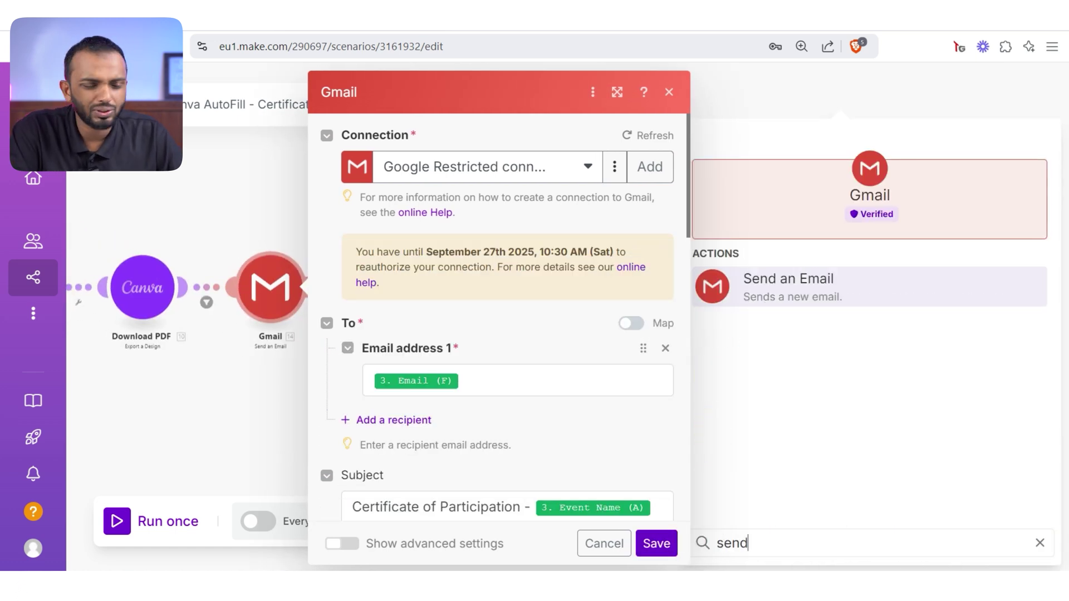
key(Escape)
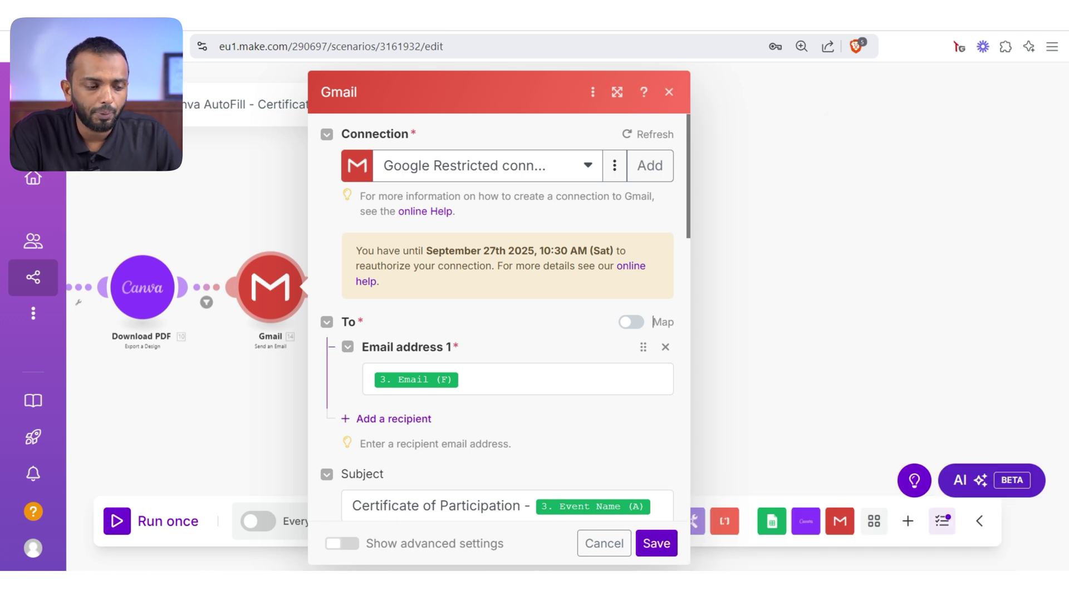
scroll(502, 376, down, 2)
click(543, 303)
scroll(835, 335, down, 1)
scroll(836, 334, down, 5)
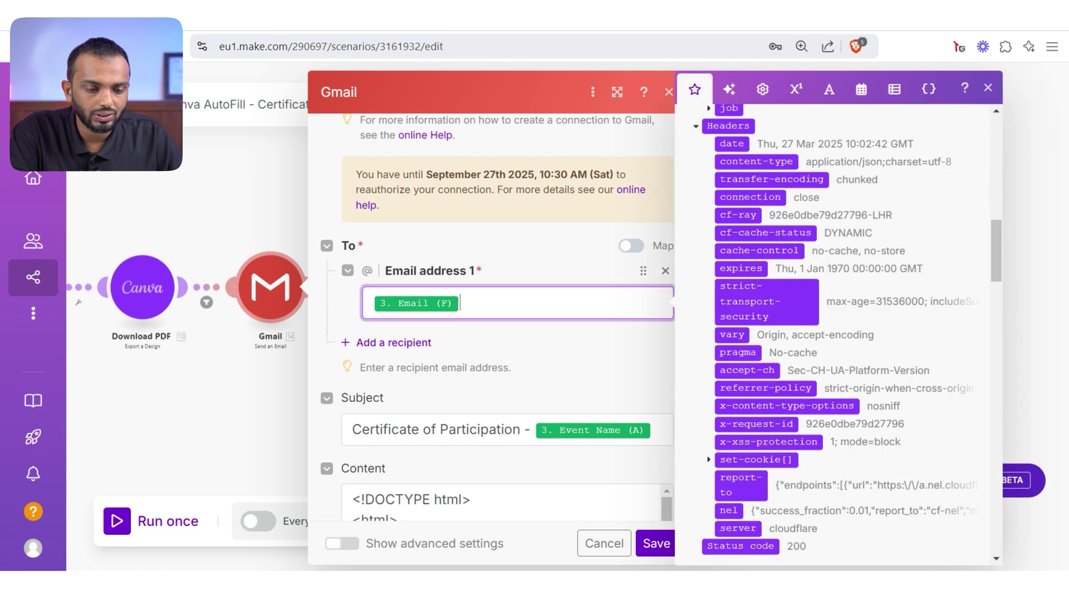
scroll(835, 334, down, 5)
scroll(836, 334, up, 2)
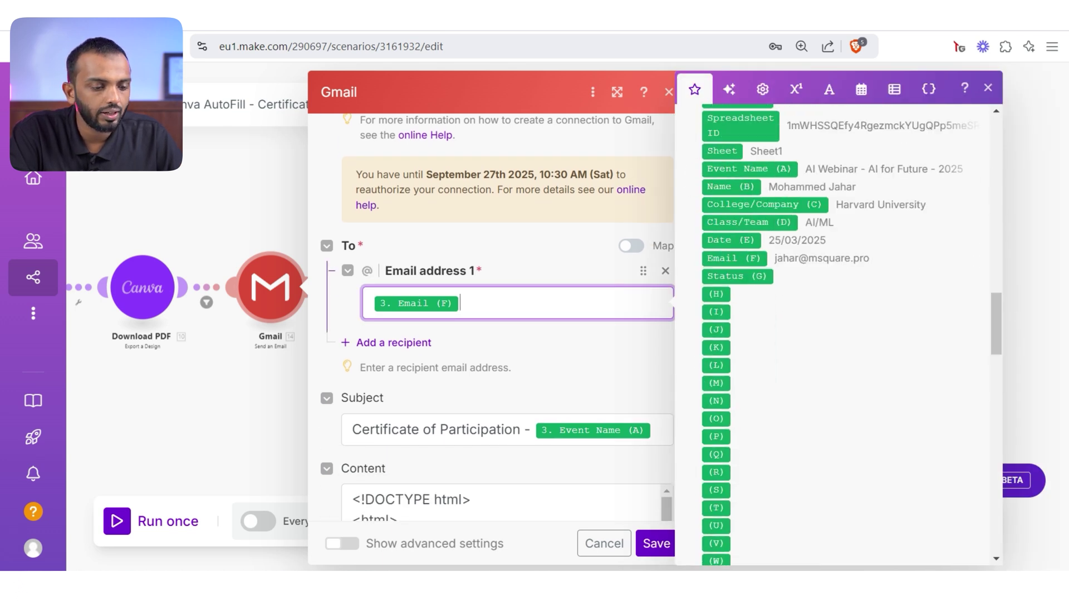
scroll(502, 376, down, 4)
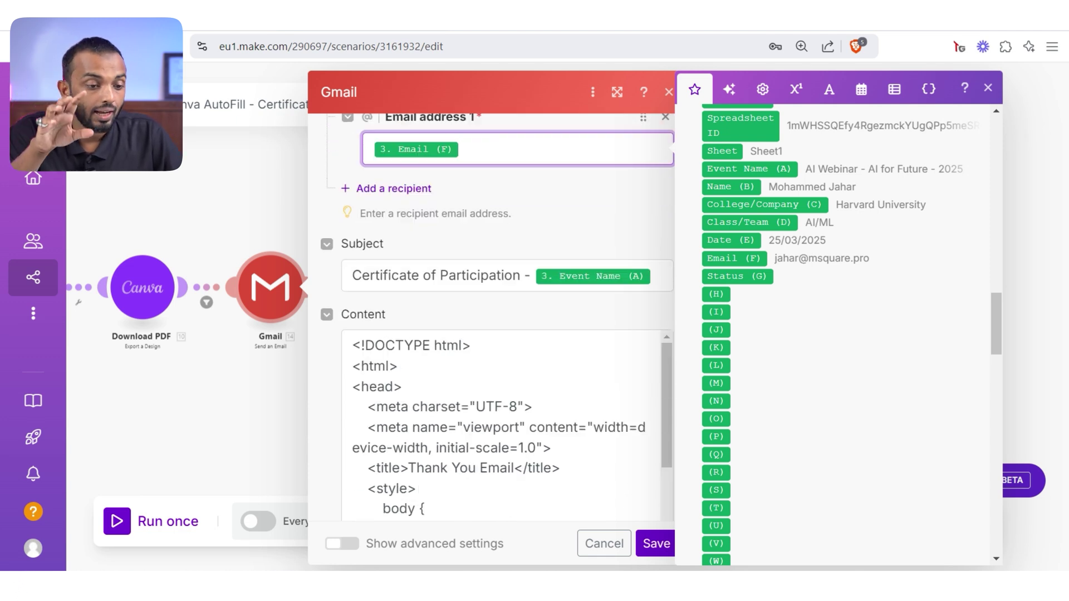
scroll(502, 377, down, 5)
scroll(501, 376, down, 1)
scroll(502, 376, up, 4)
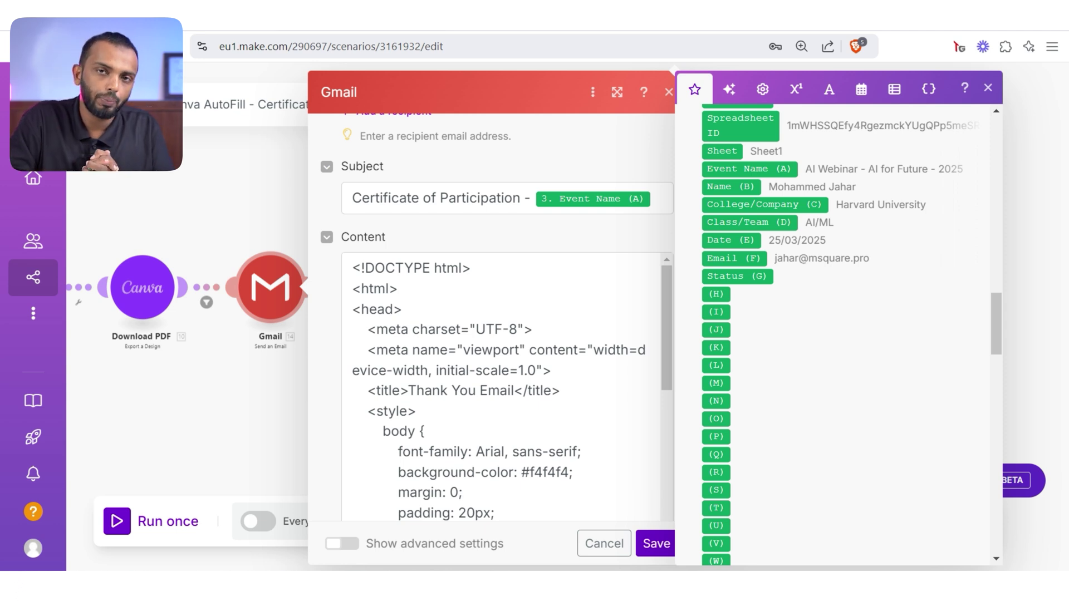
scroll(502, 385, down, 10)
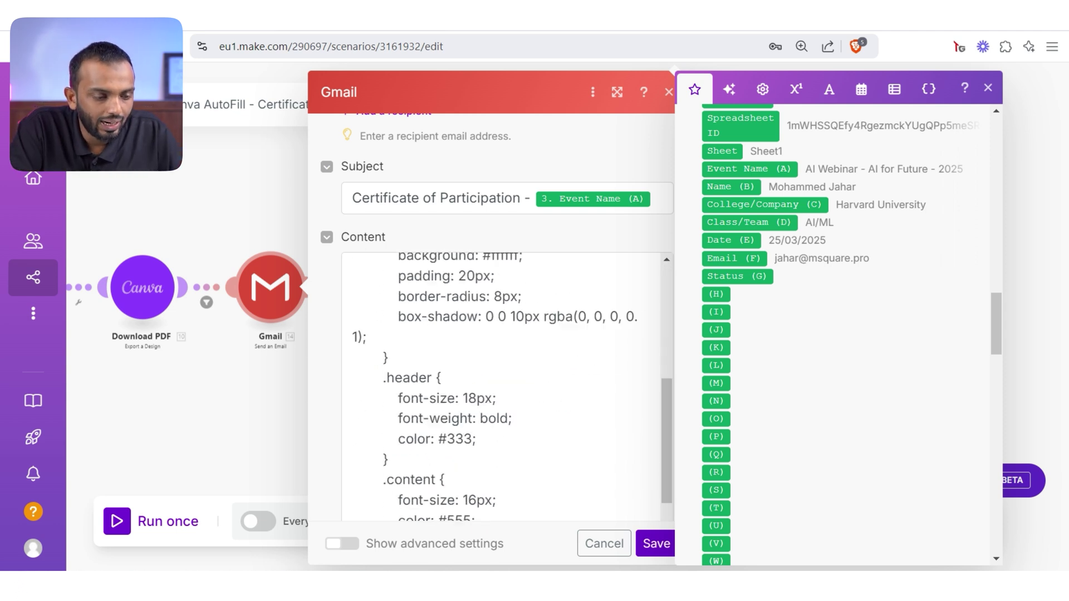
scroll(502, 385, down, 5)
scroll(501, 384, down, 5)
scroll(501, 384, down, 4)
scroll(502, 384, down, 1)
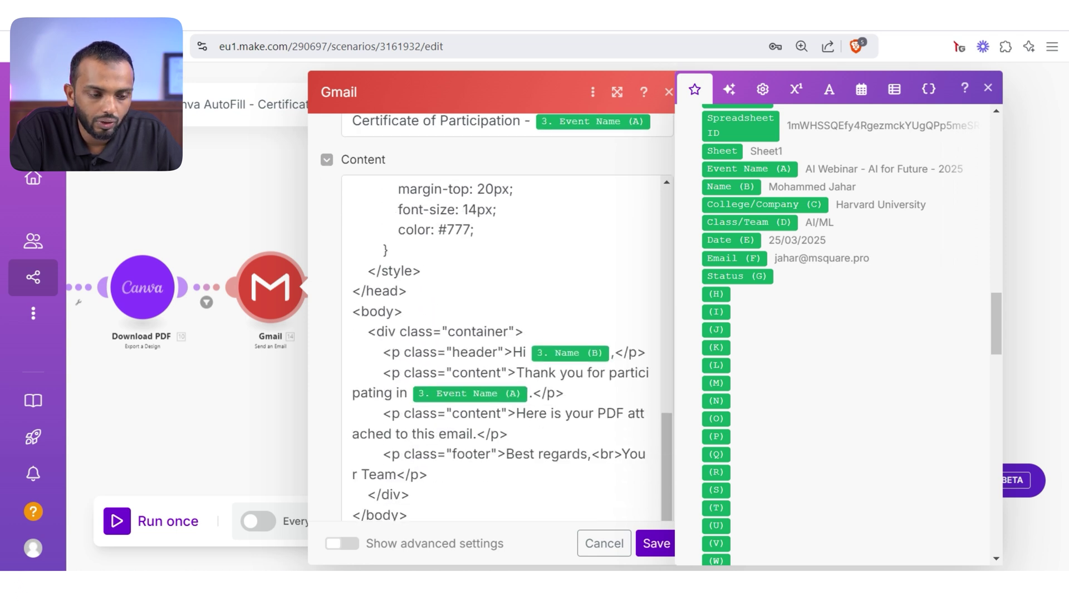
scroll(501, 352, up, 5)
scroll(501, 352, up, 5)
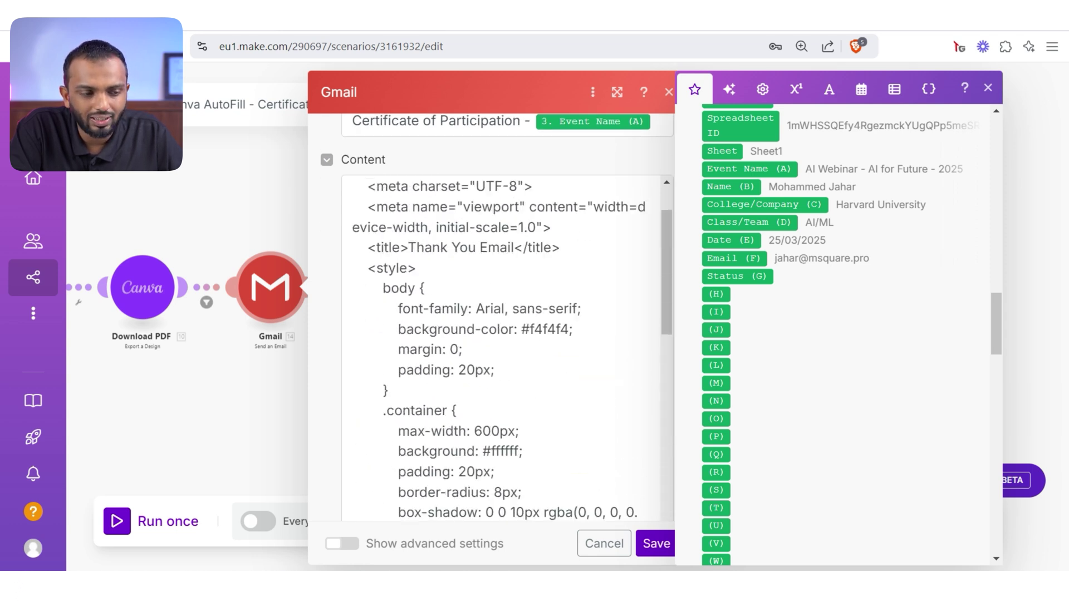
scroll(502, 351, up, 3)
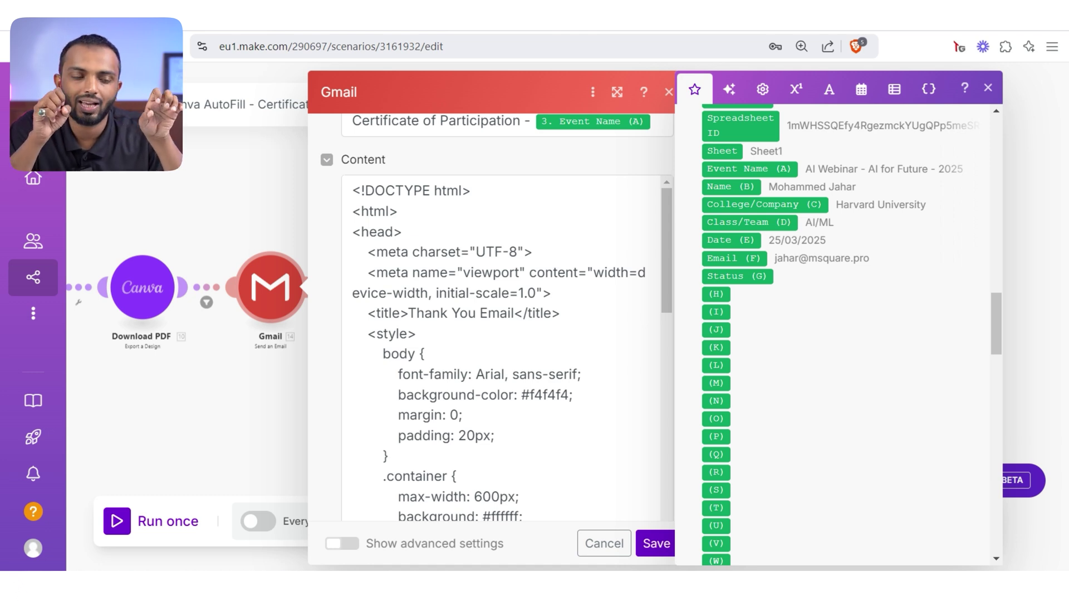
scroll(502, 351, down, 5)
scroll(502, 351, down, 5)
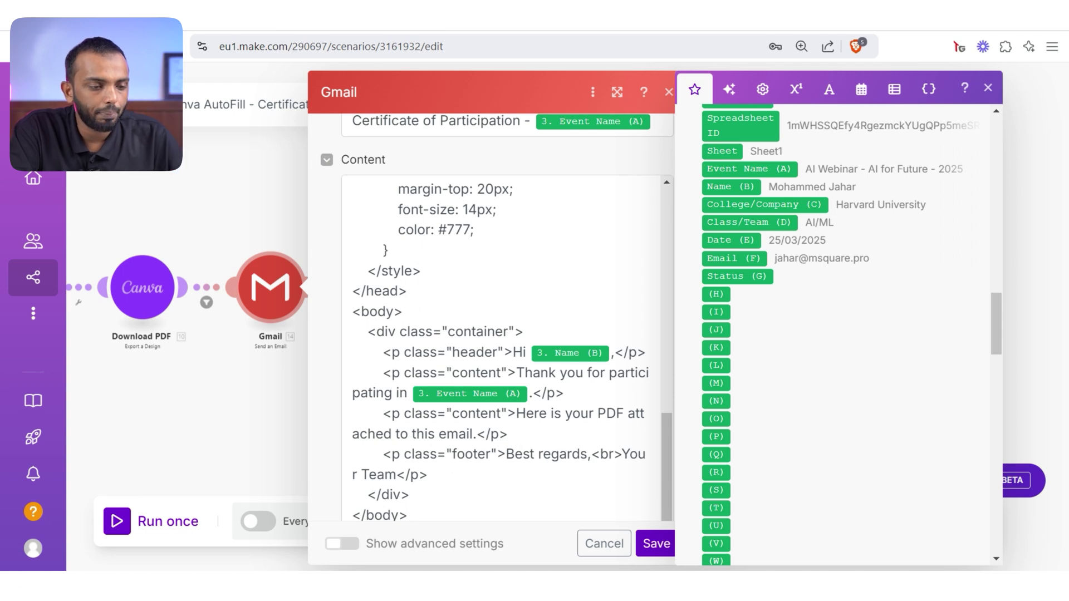
scroll(502, 352, up, 5)
key(ctrl+minus)
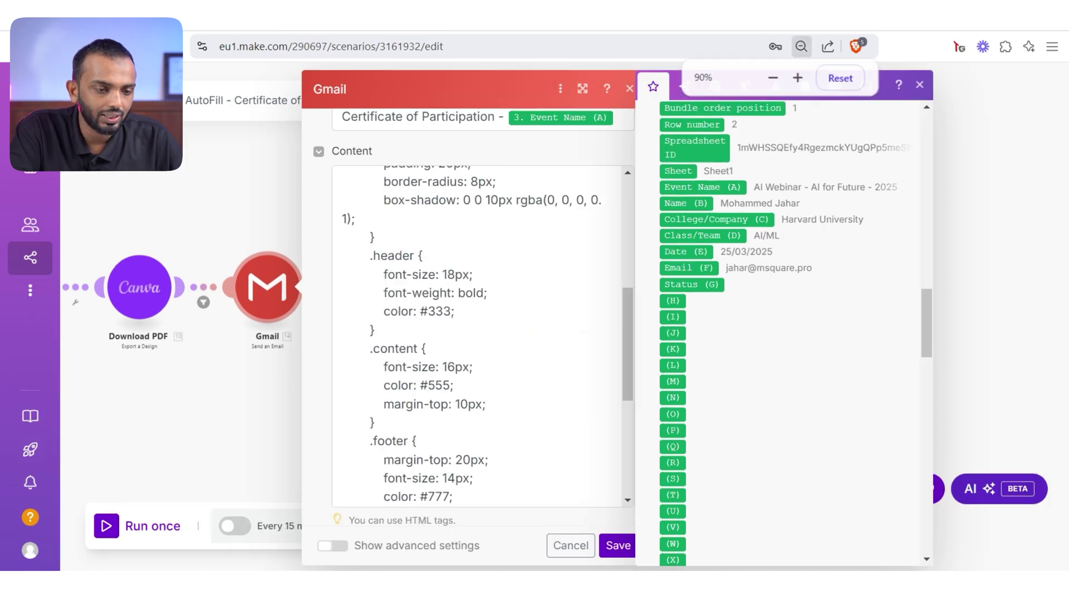
scroll(460, 335, down, 5)
scroll(460, 335, down, 5)
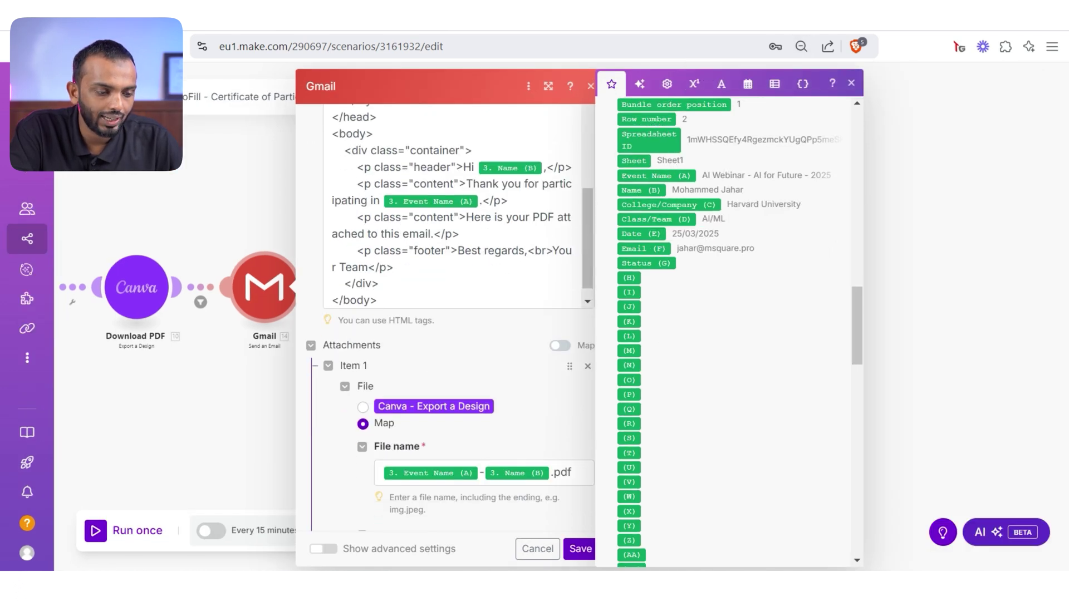
scroll(459, 334, down, 3)
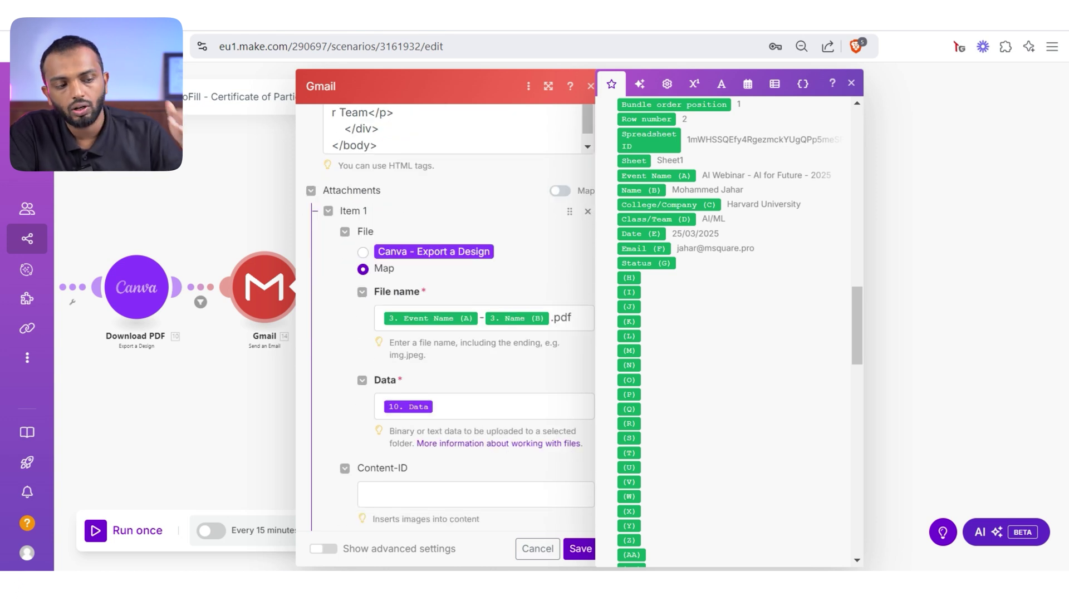
click(363, 251)
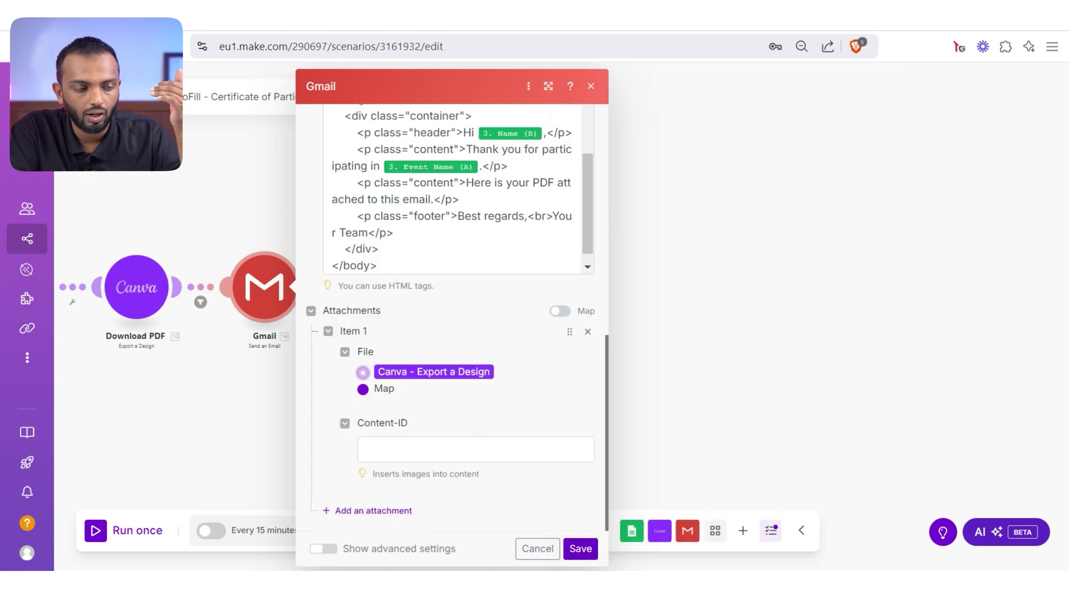
click(362, 389)
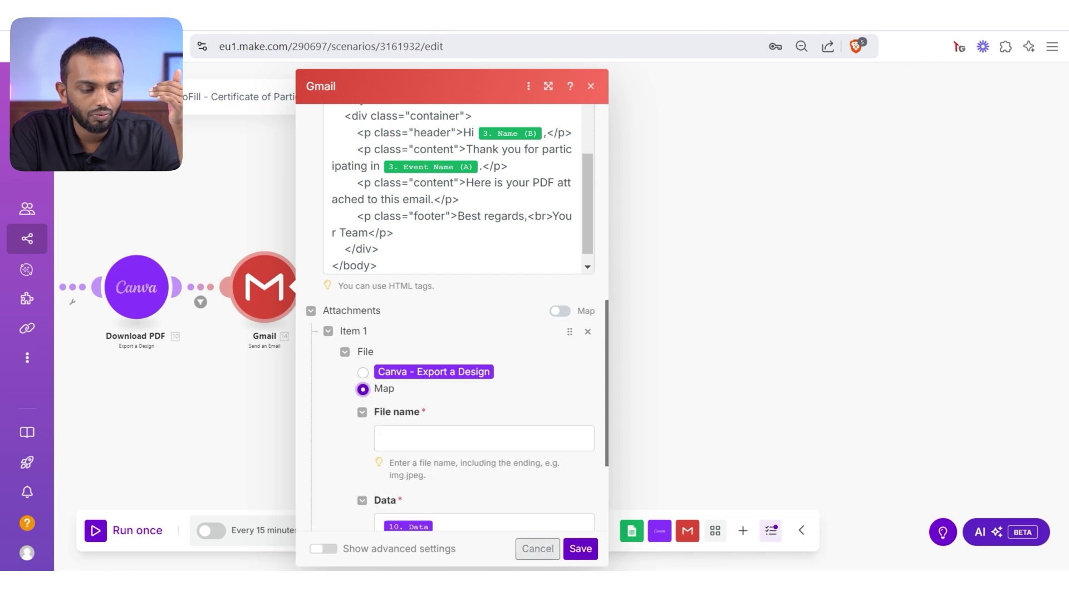
click(536, 549)
click(276, 287)
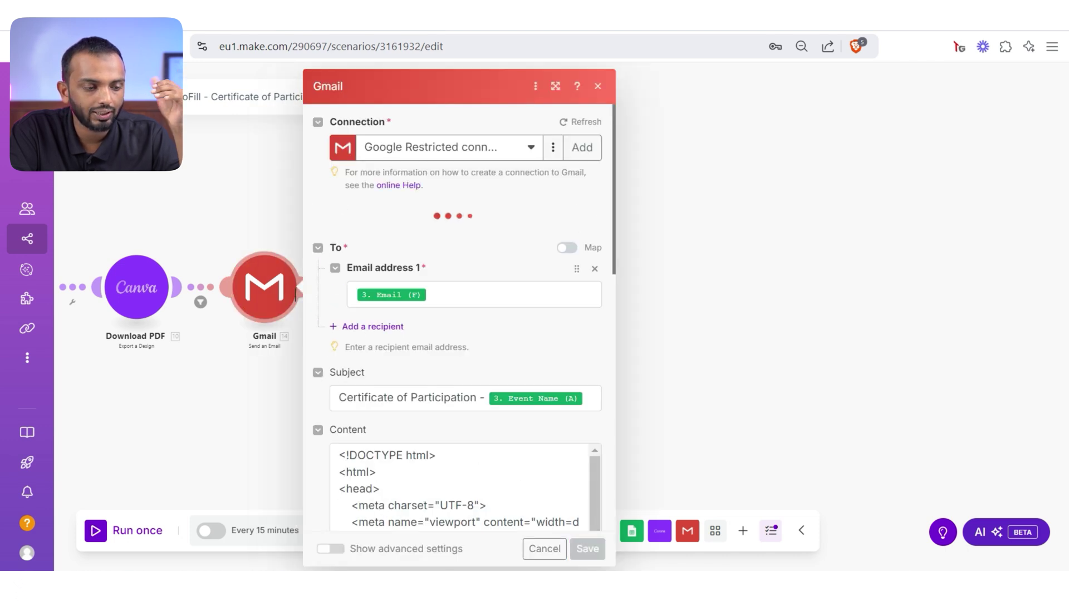
scroll(460, 334, down, 10)
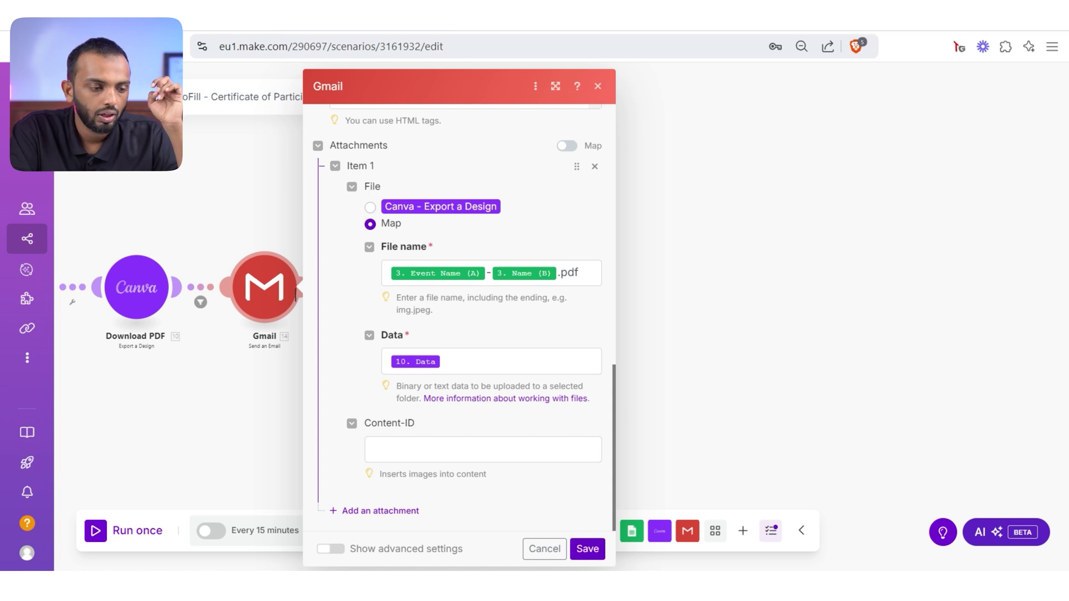
click(584, 273)
scroll(735, 334, down, 15)
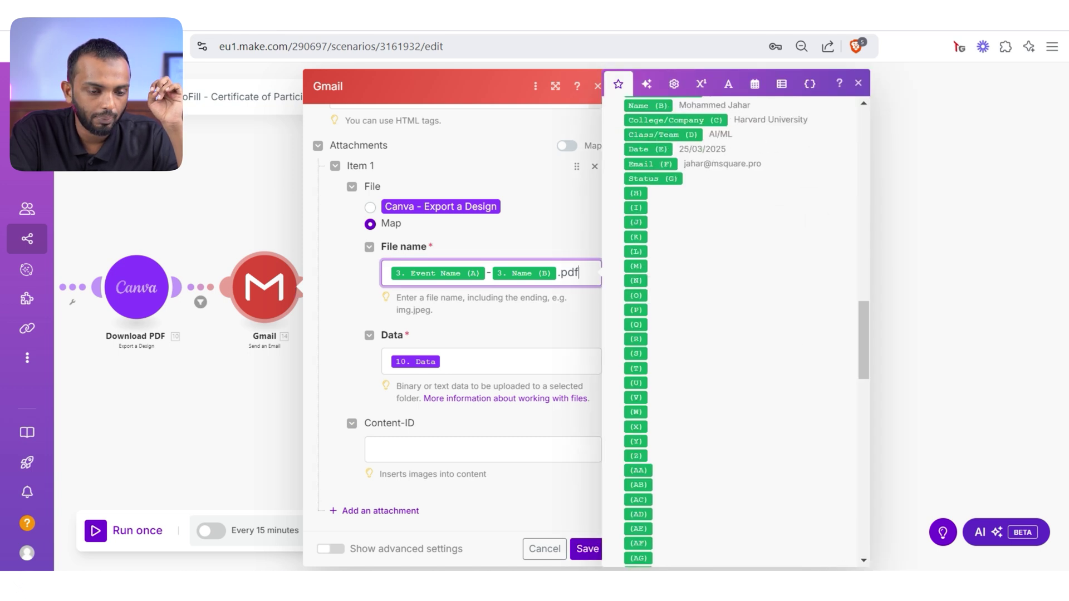
scroll(736, 334, up, 10)
scroll(735, 335, up, 5)
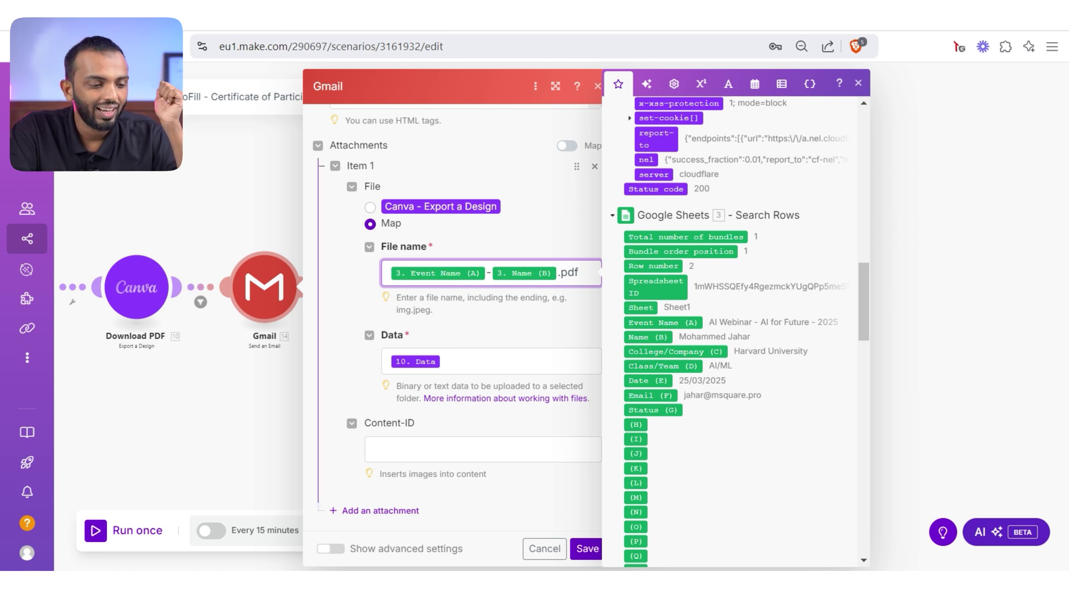
key(Escape)
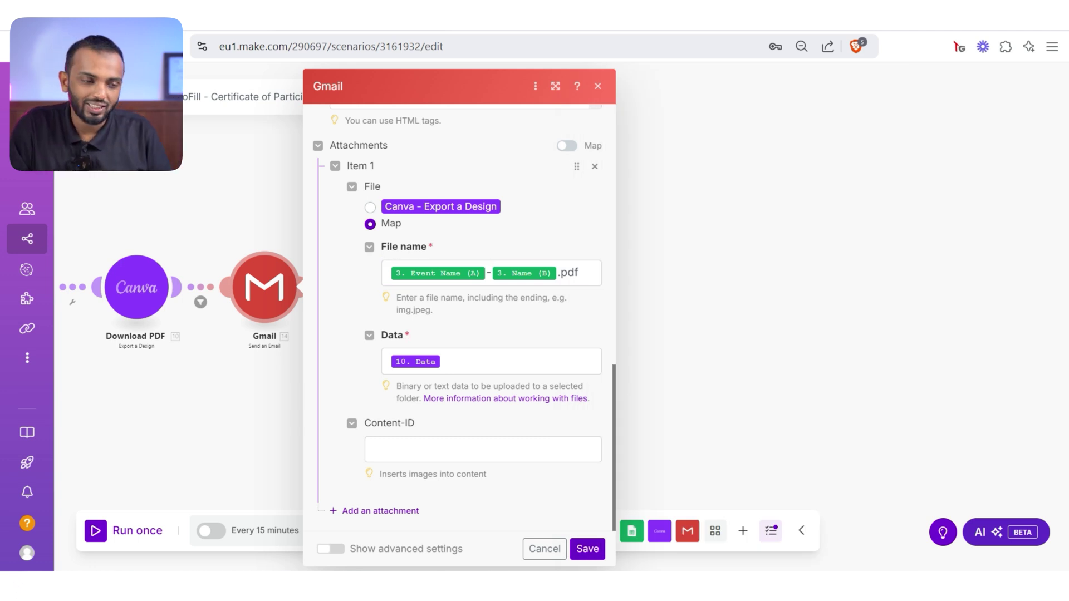
Step: Add a Google Sheets Update a Row step that maps the row number and sets Status (G) to Sent
click(587, 549)
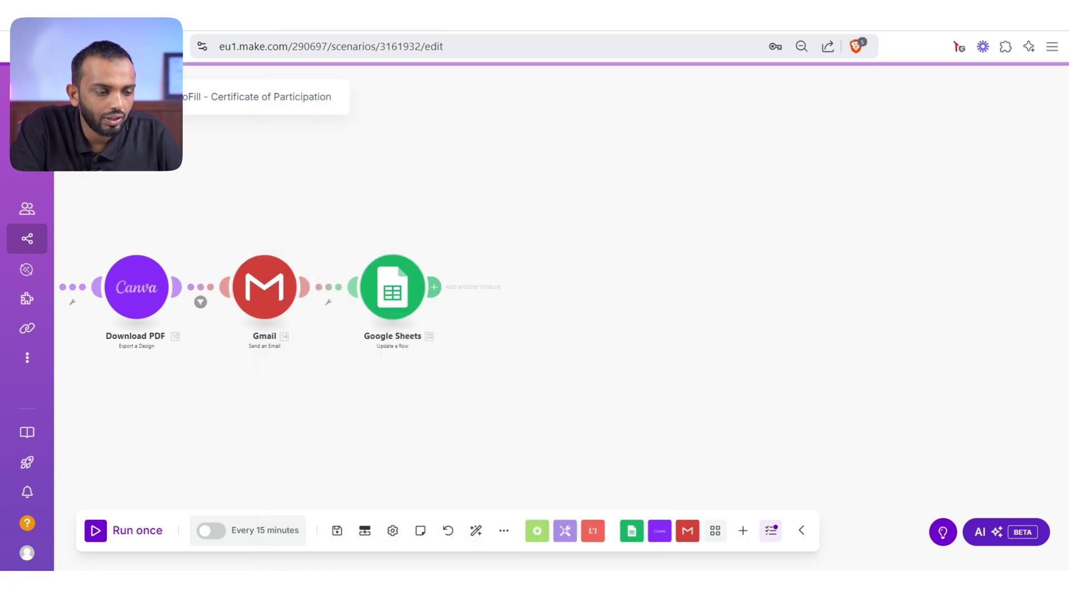
scroll(359, 284, up, 3)
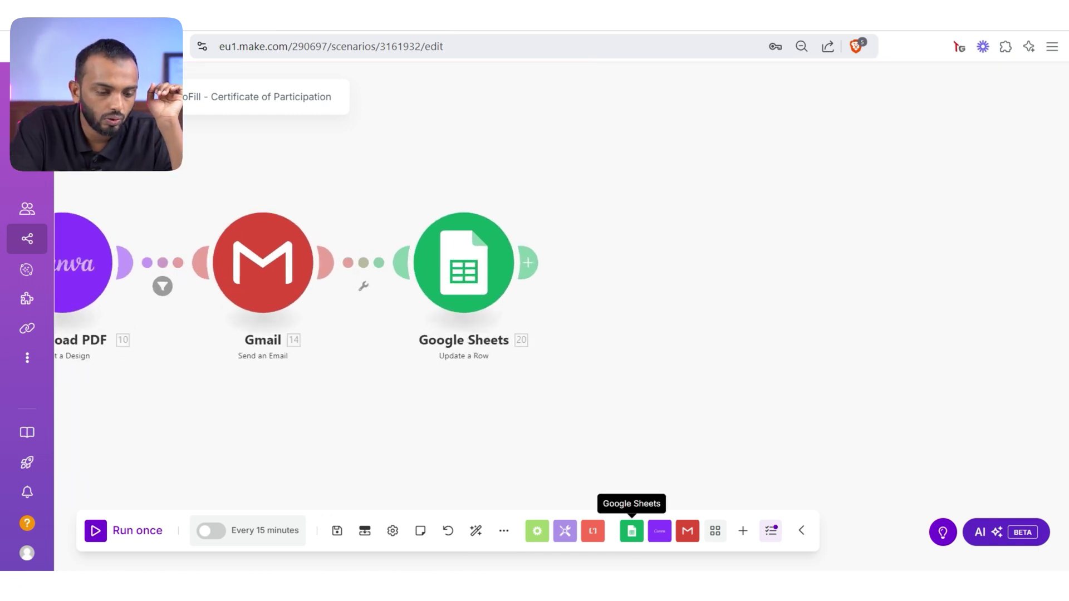
click(631, 532)
text(update)
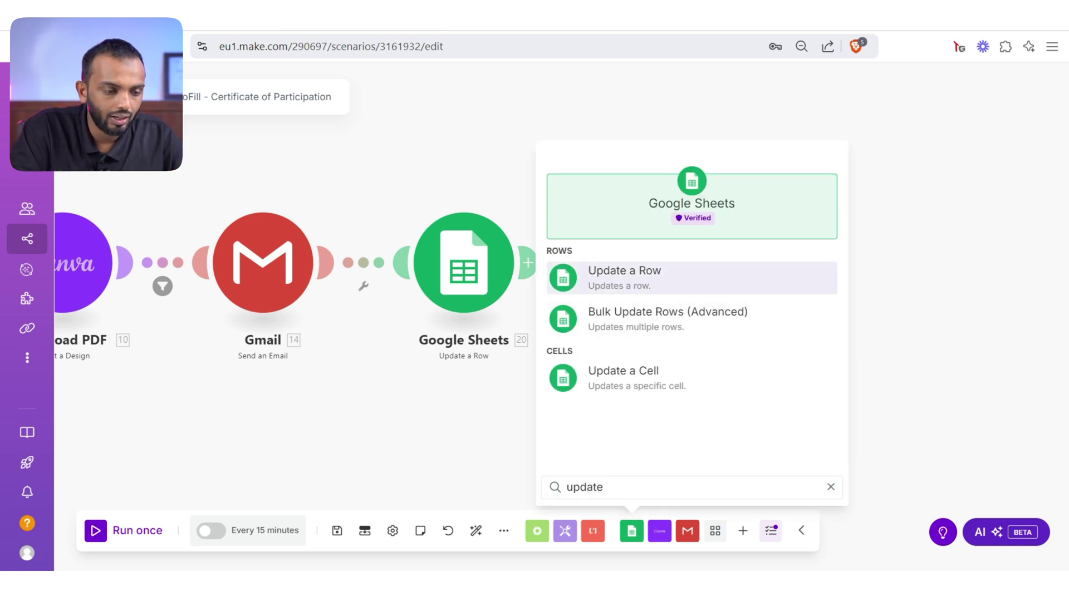
click(625, 271)
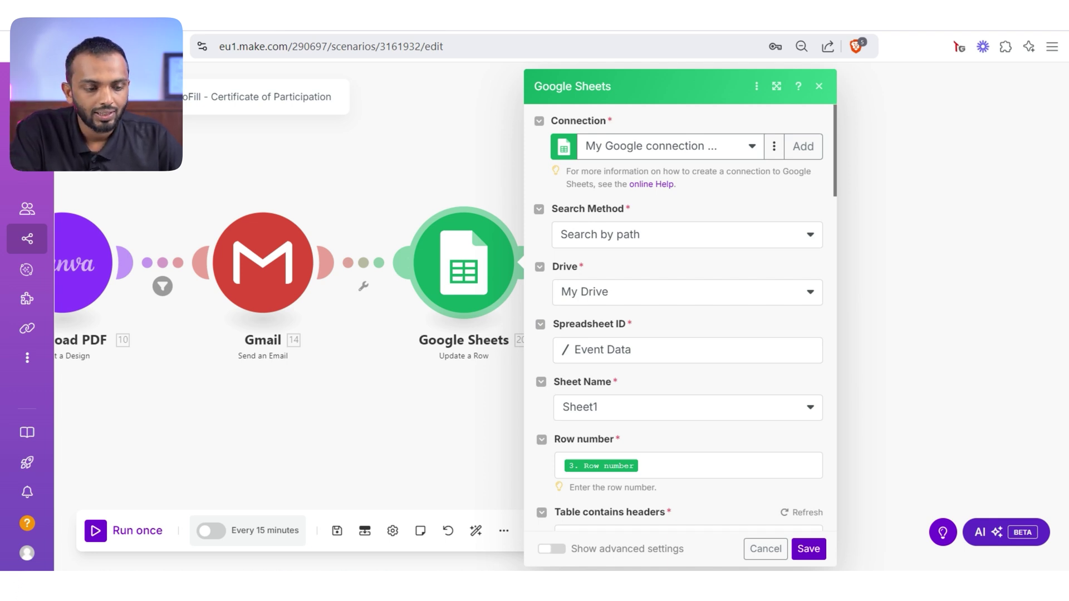
scroll(685, 335, down, 2)
click(727, 312)
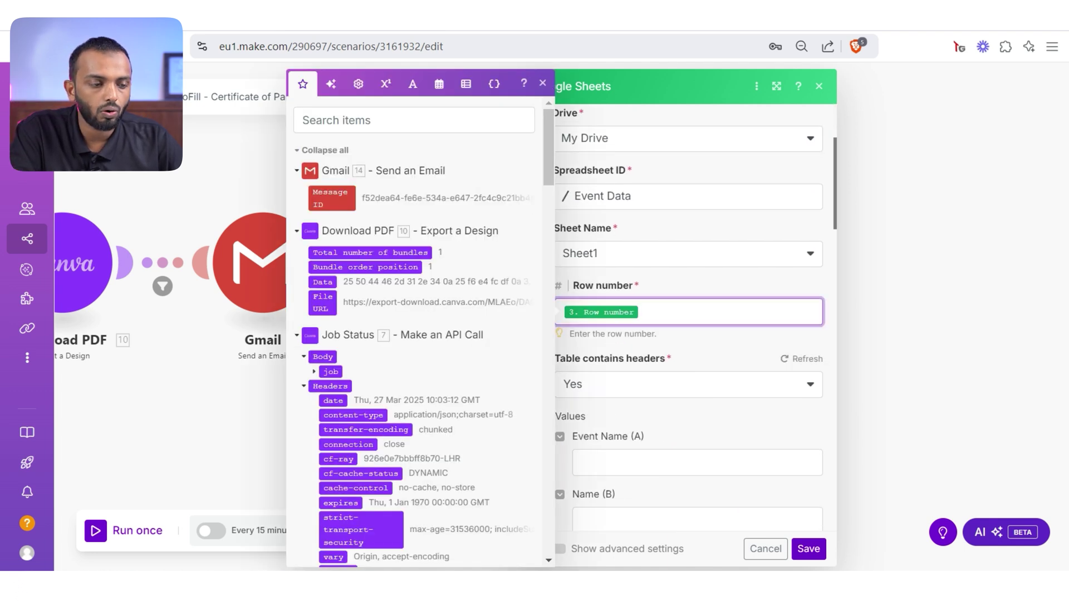
scroll(418, 334, down, 5)
scroll(418, 335, down, 5)
scroll(418, 334, down, 3)
scroll(417, 334, up, 3)
scroll(418, 334, up, 2)
scroll(689, 334, down, 5)
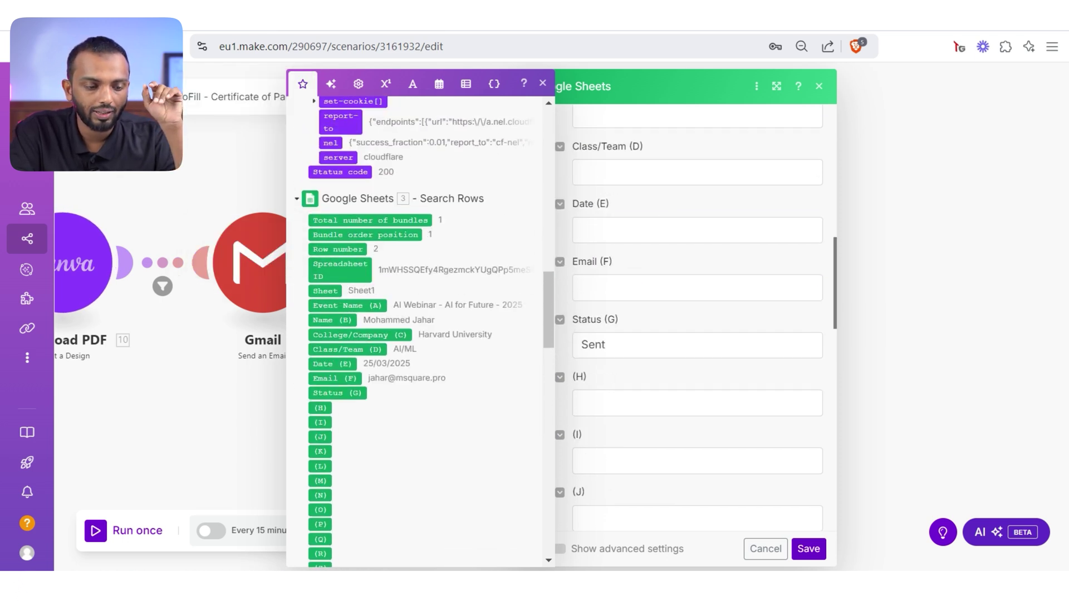
click(693, 305)
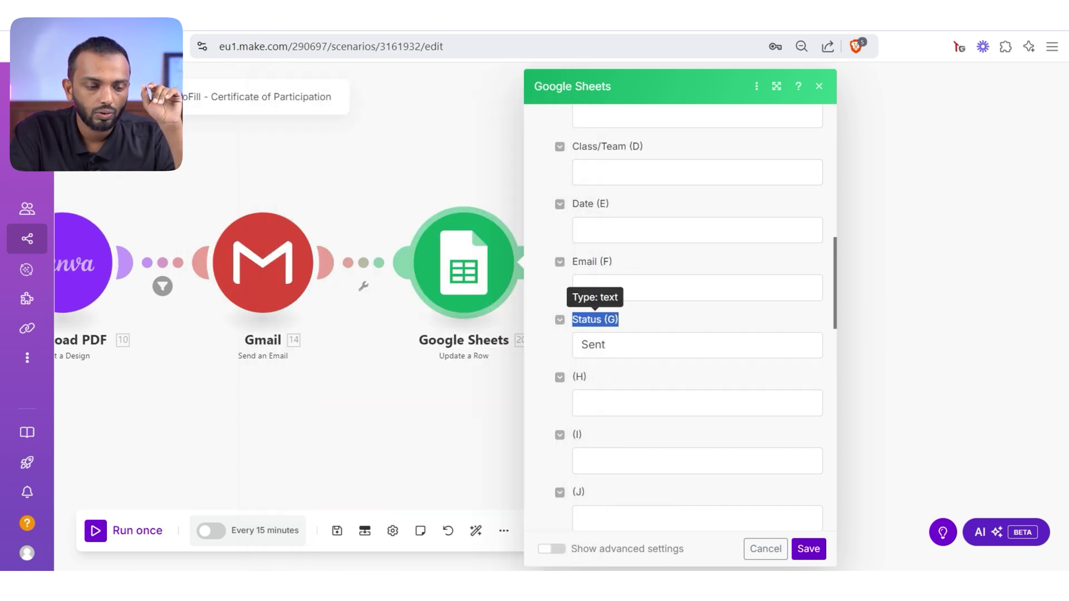
click(595, 344)
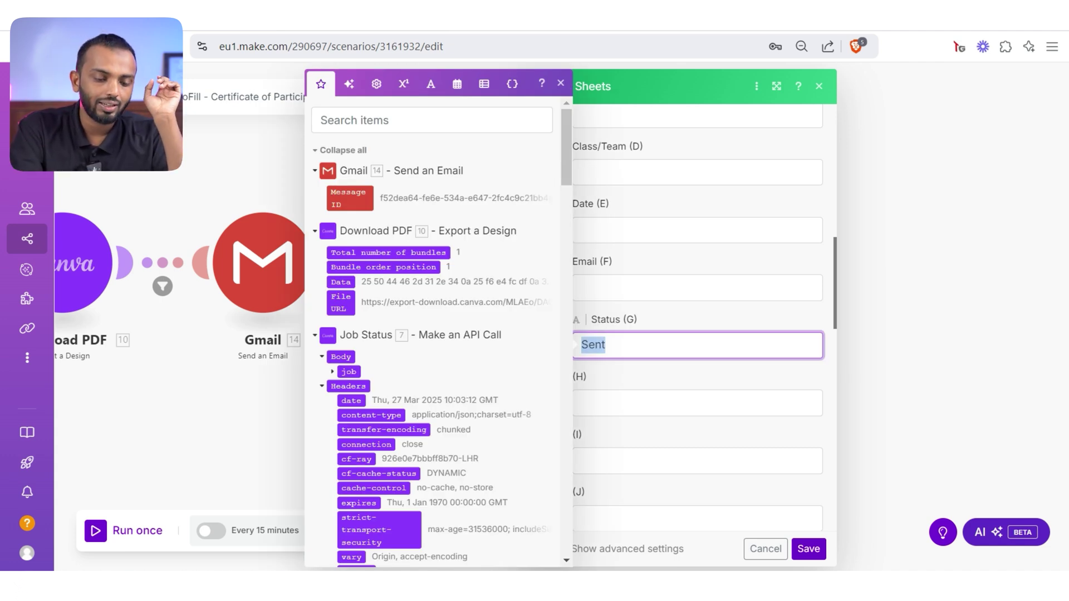
click(808, 549)
scroll(535, 301, down, 3)
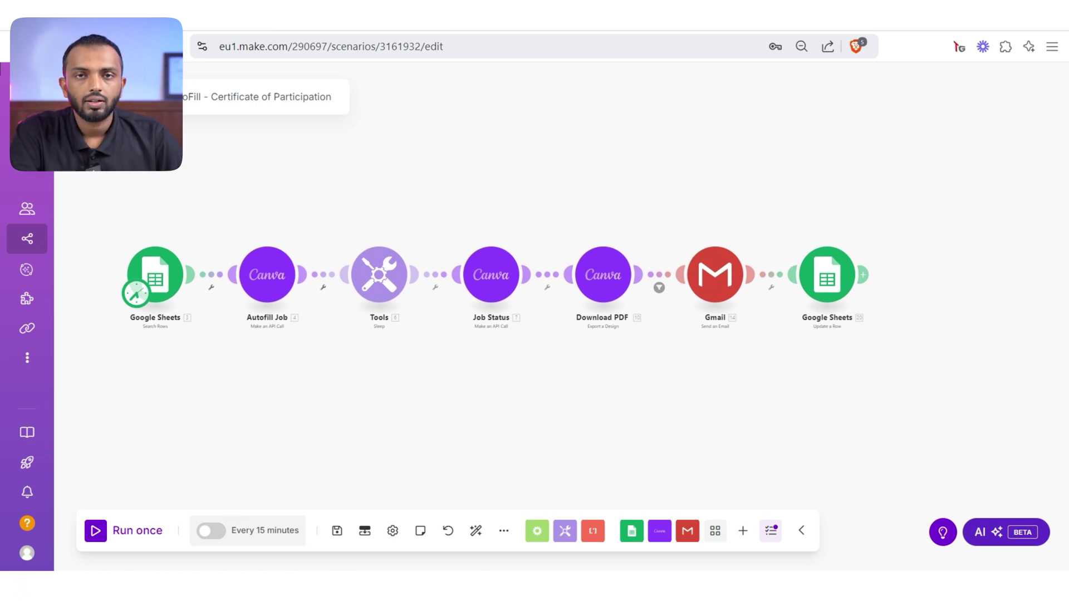
key(ctrl+Tab)
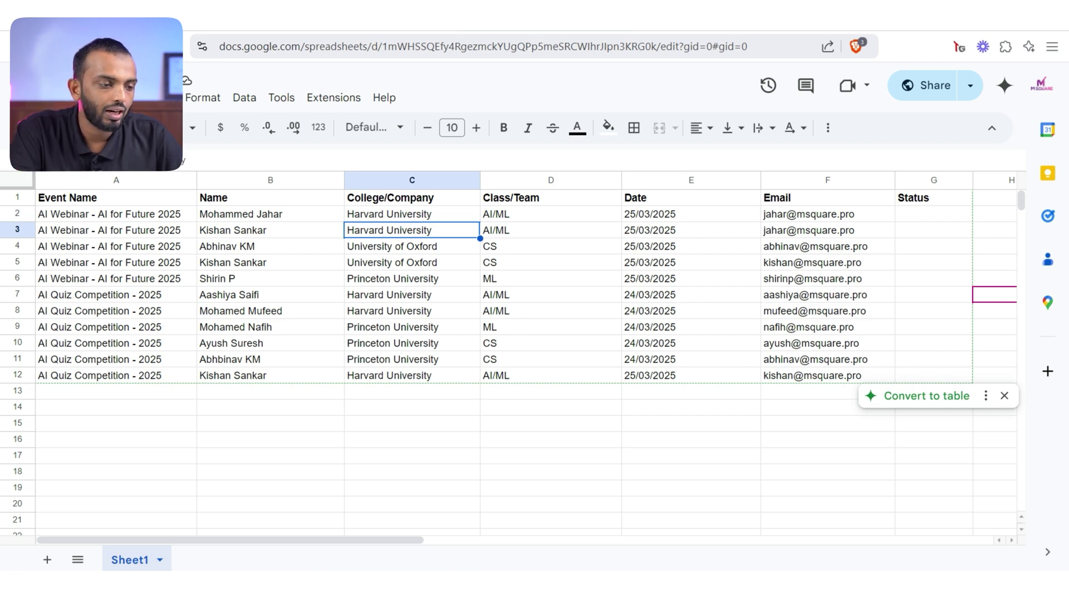
key(Left)
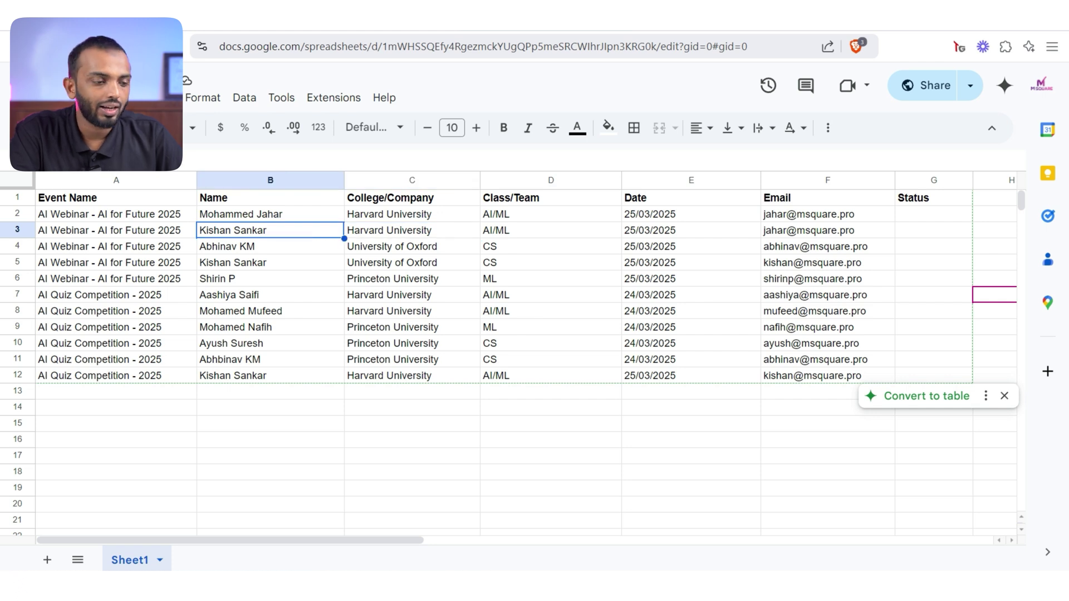
drag(827, 214, 827, 230)
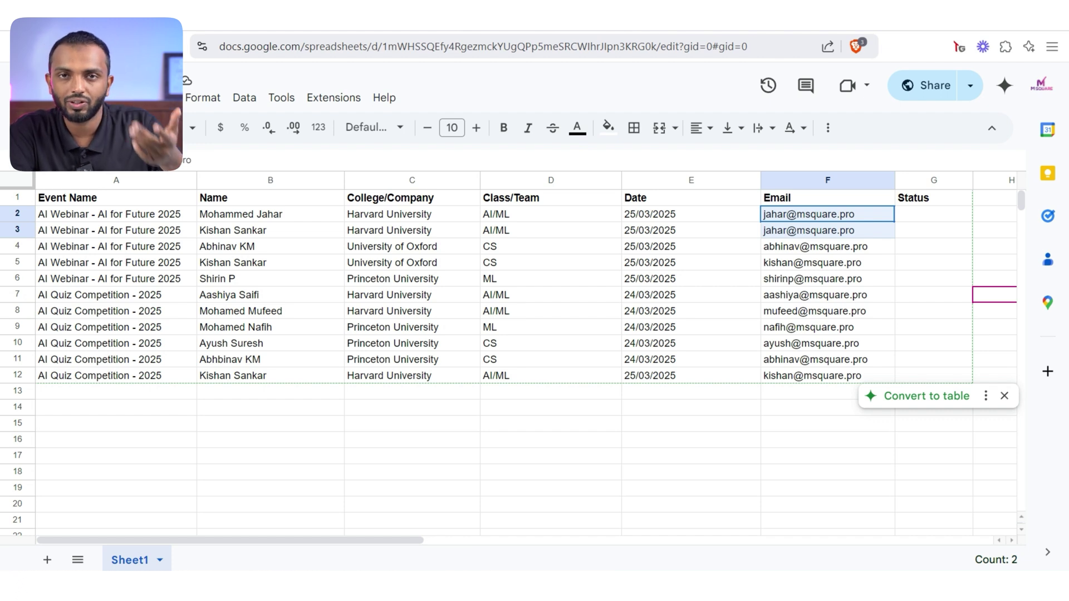
click(691, 246)
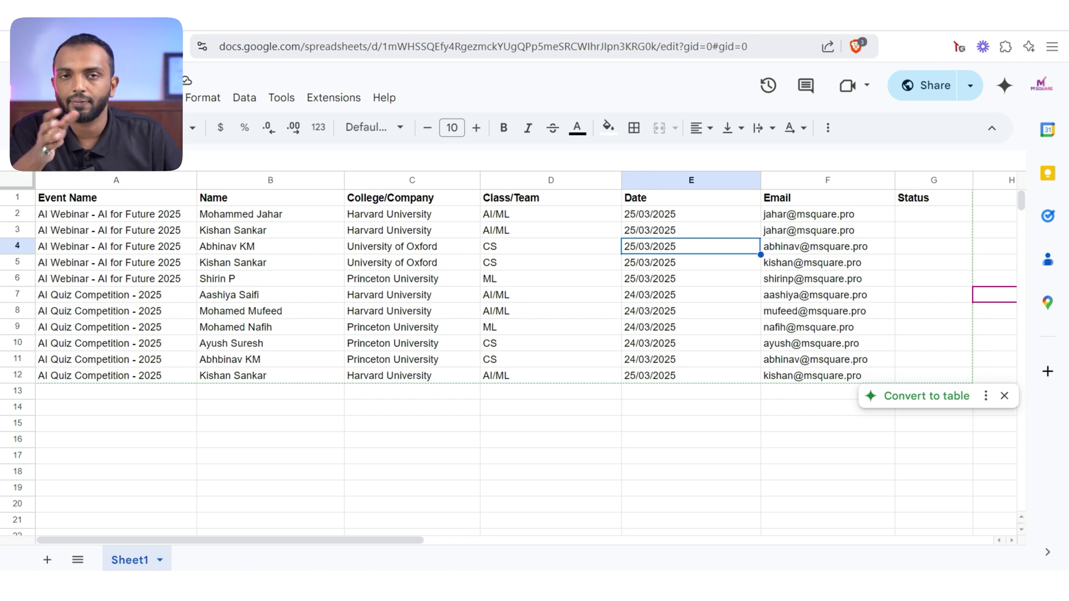
Step: Run the scenario once and inspect the rows returned by the sheet search
key(ctrl+Tab)
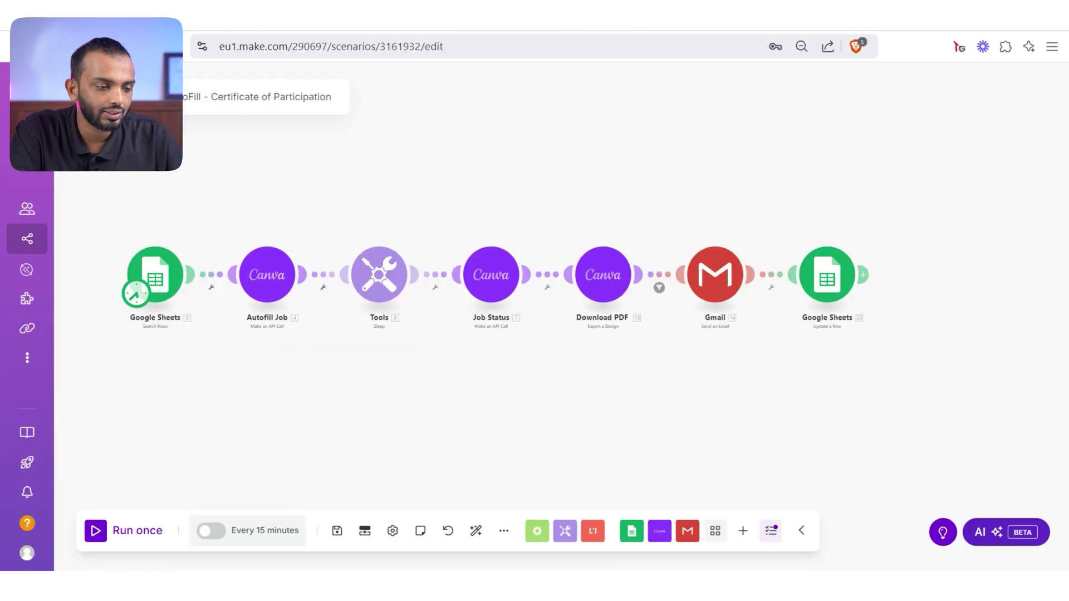
drag(418, 393, 510, 424)
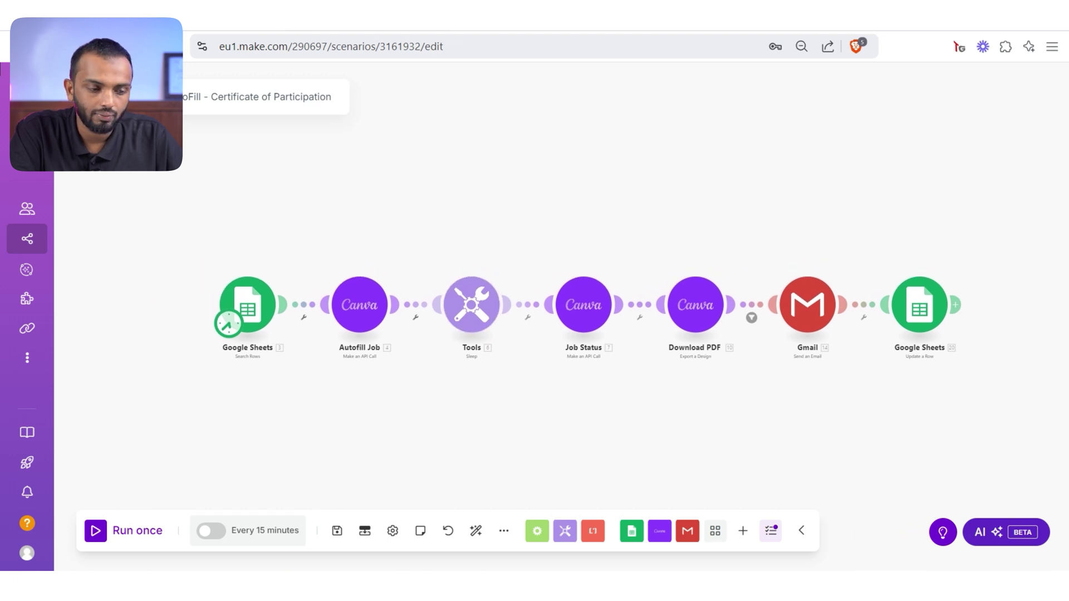
scroll(242, 301, up, 3)
scroll(242, 301, down, 3)
click(126, 530)
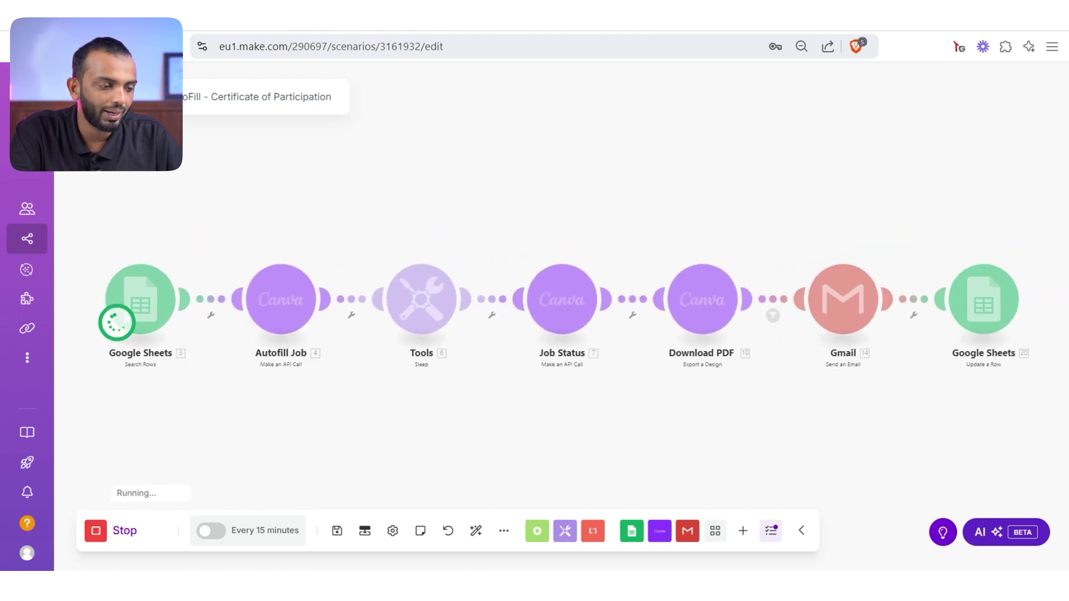
click(186, 254)
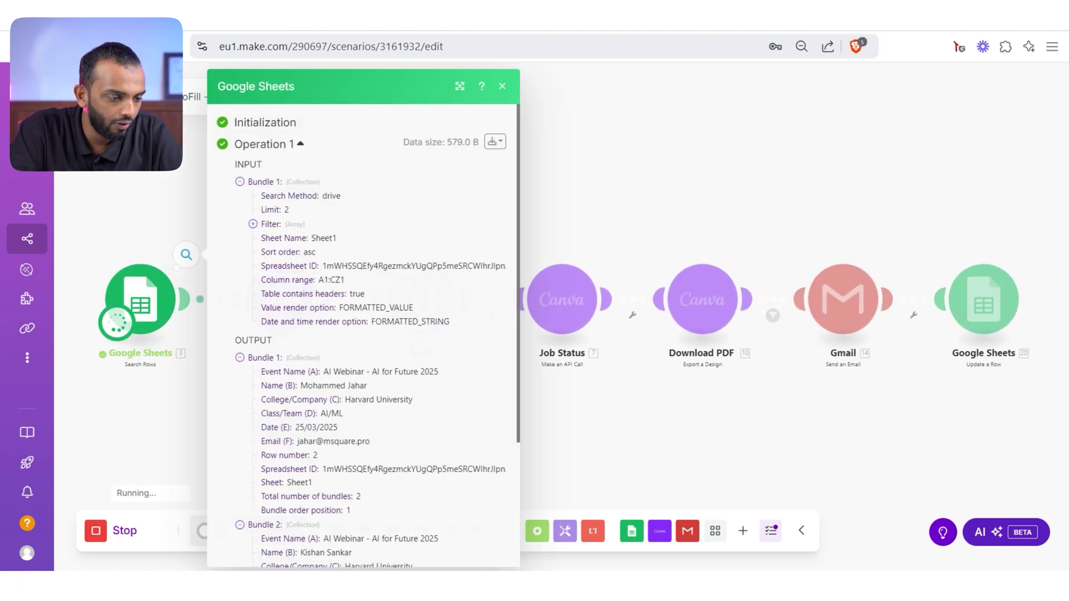
scroll(364, 335, down, 3)
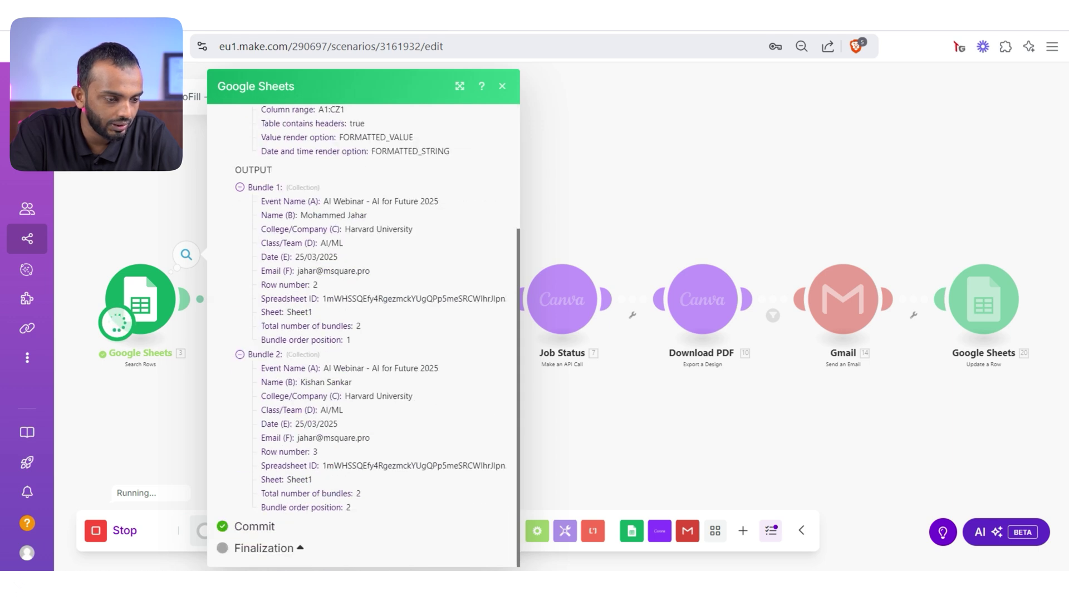
click(502, 86)
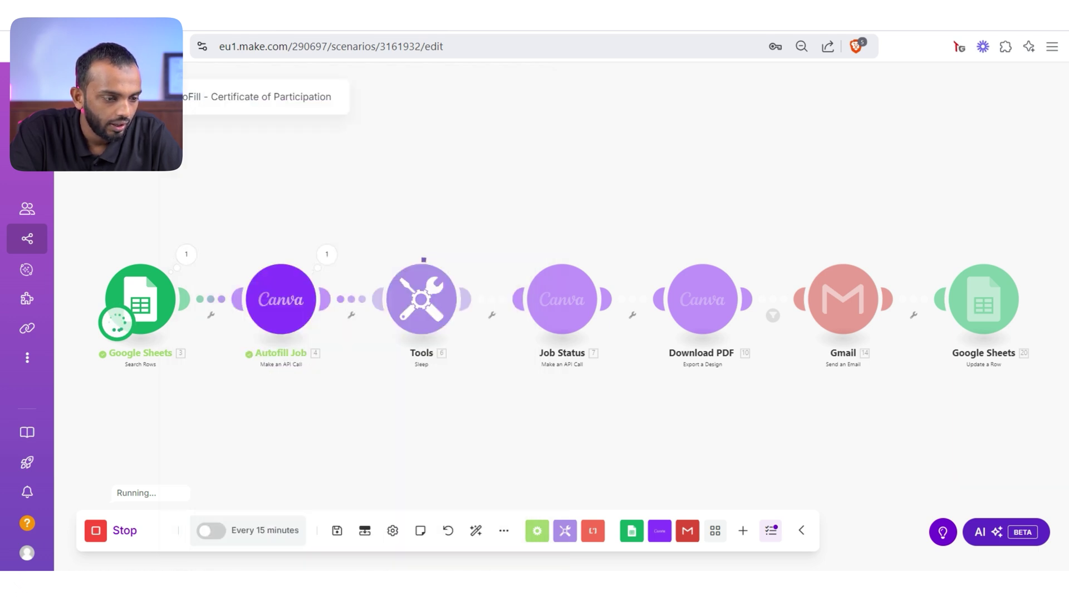
scroll(251, 318, up, 3)
Step: Inspect the autofill job's response body and job details
click(362, 262)
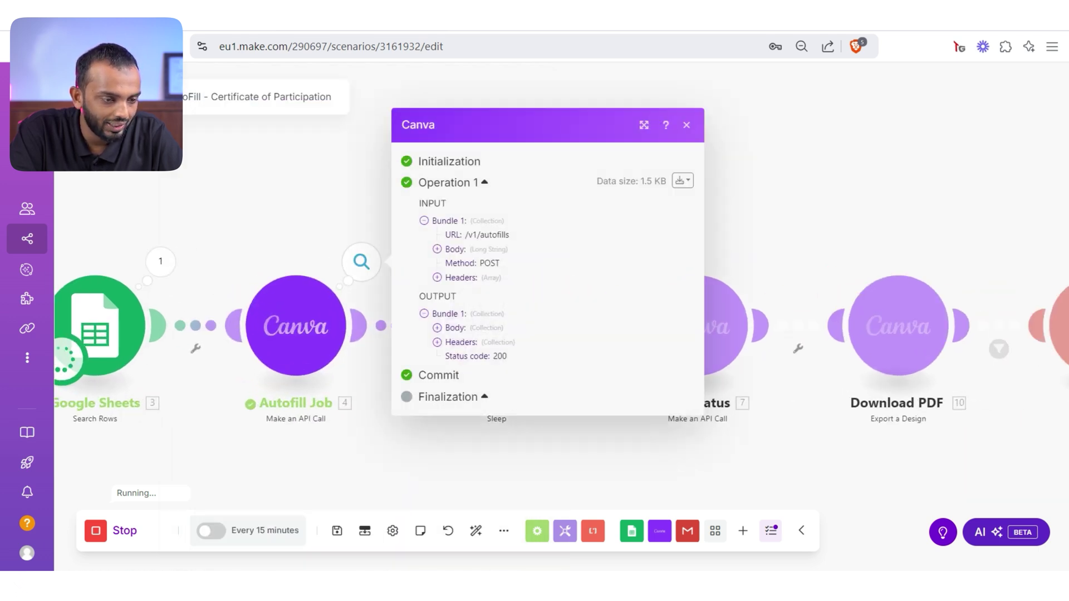
click(462, 328)
click(465, 335)
click(687, 117)
drag(502, 335, 455, 289)
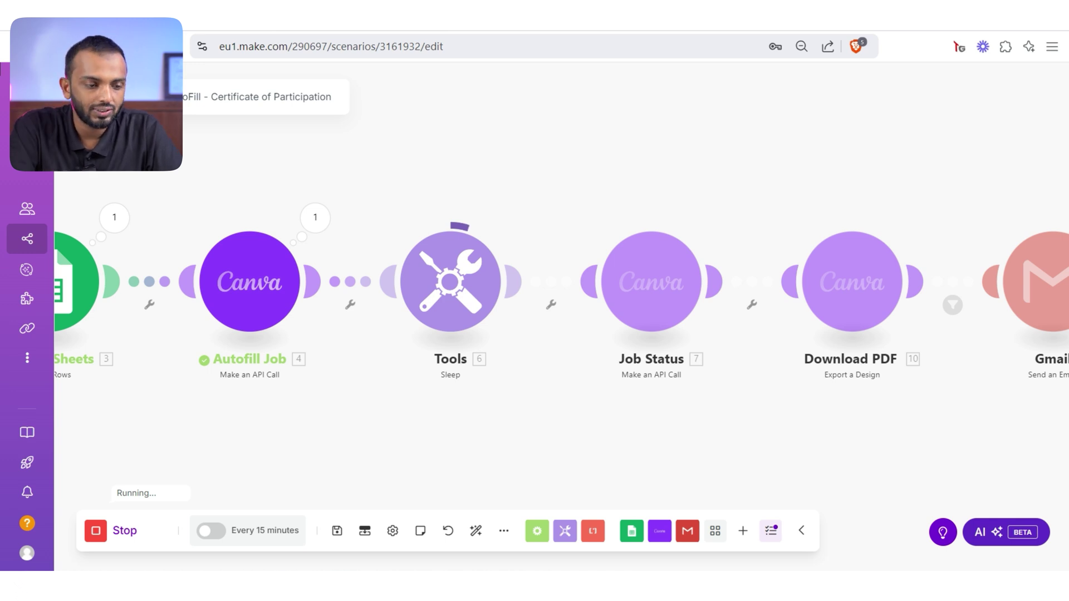
scroll(535, 317, down, 2)
drag(752, 417, 501, 434)
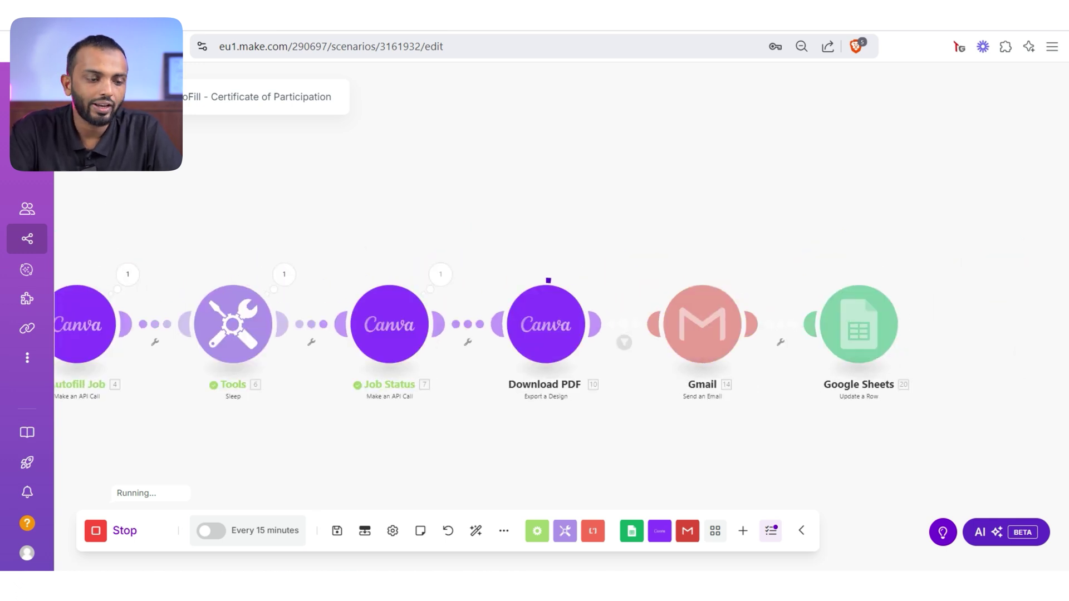
drag(535, 435, 563, 425)
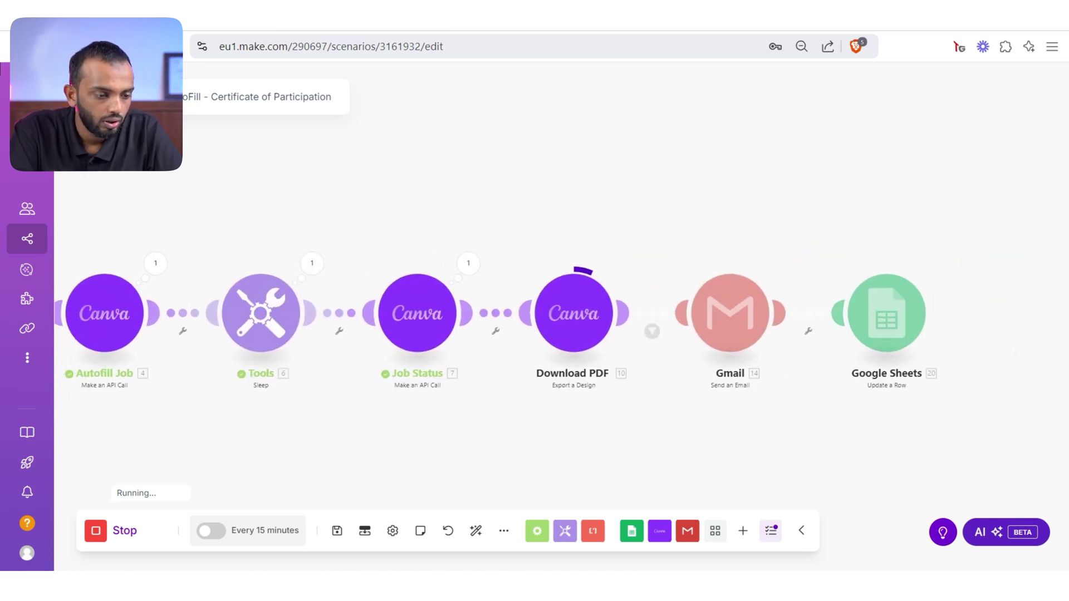
Step: Expand Job Status's created design details and confirm Sent in cell G2
click(468, 264)
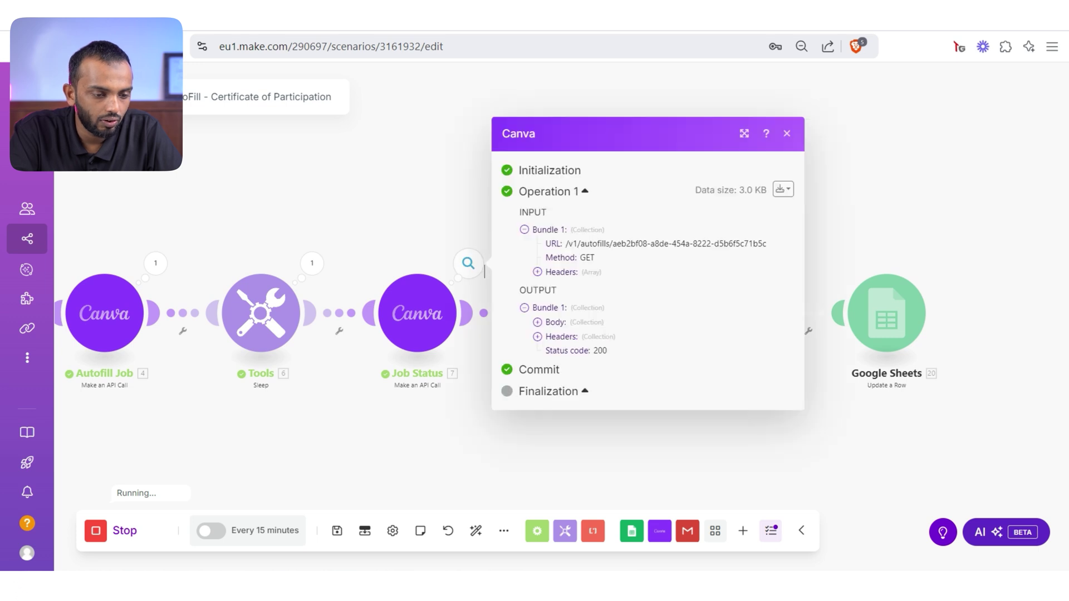
click(565, 322)
click(585, 332)
click(611, 365)
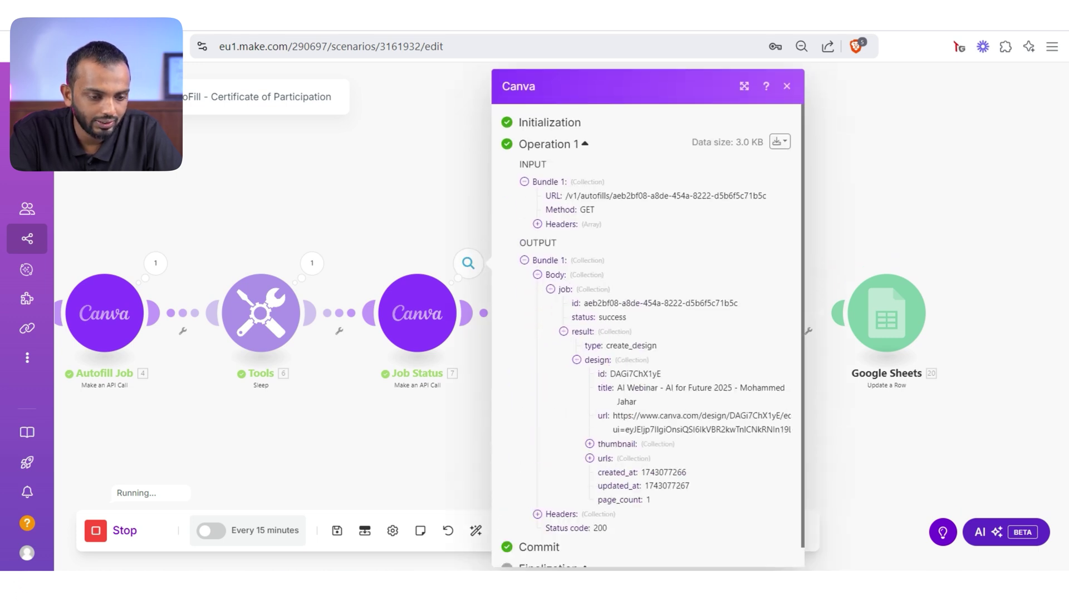
key(Escape)
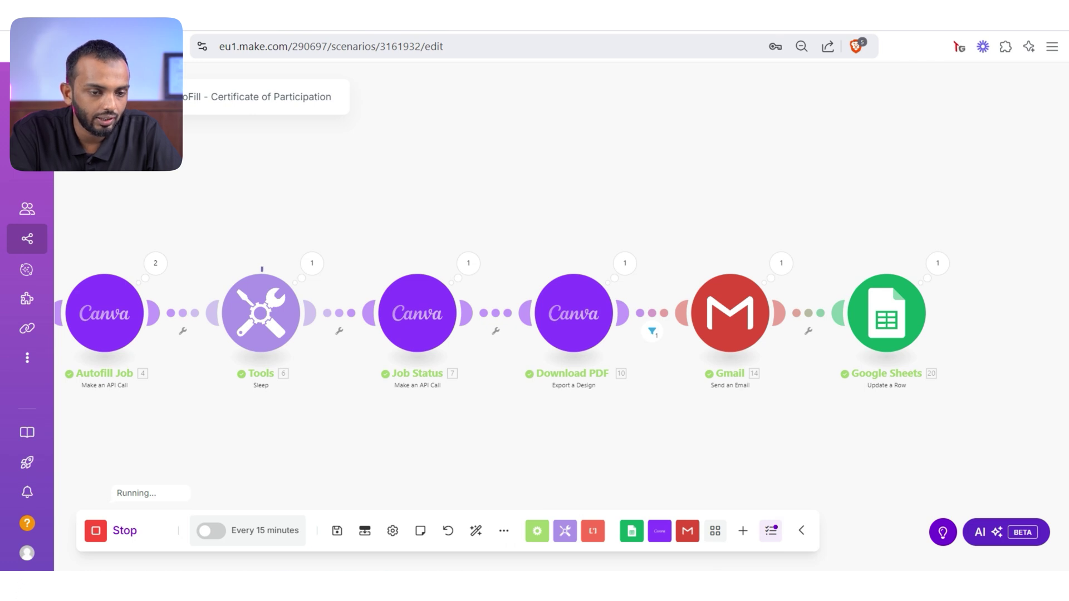
click(932, 214)
key(ctrl+Tab)
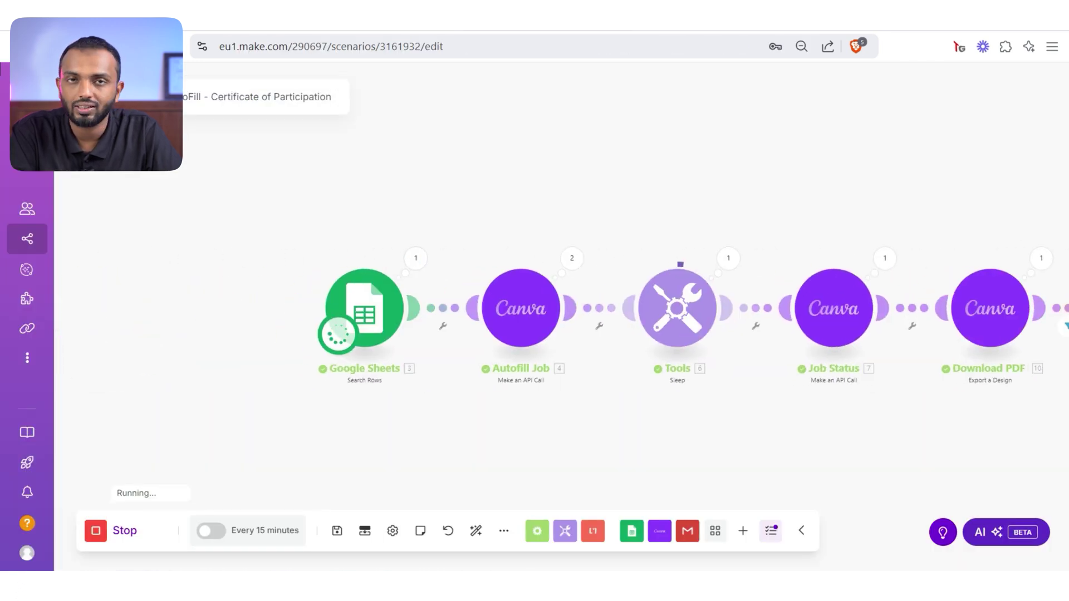
scroll(535, 317, down, 2)
scroll(535, 317, up, 2)
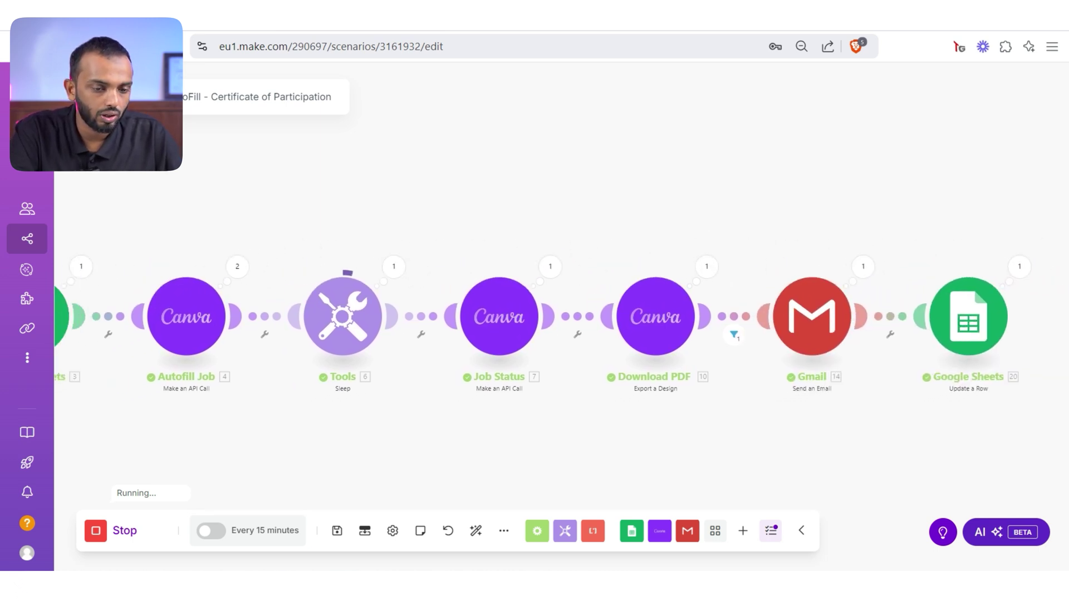
drag(535, 209, 606, 214)
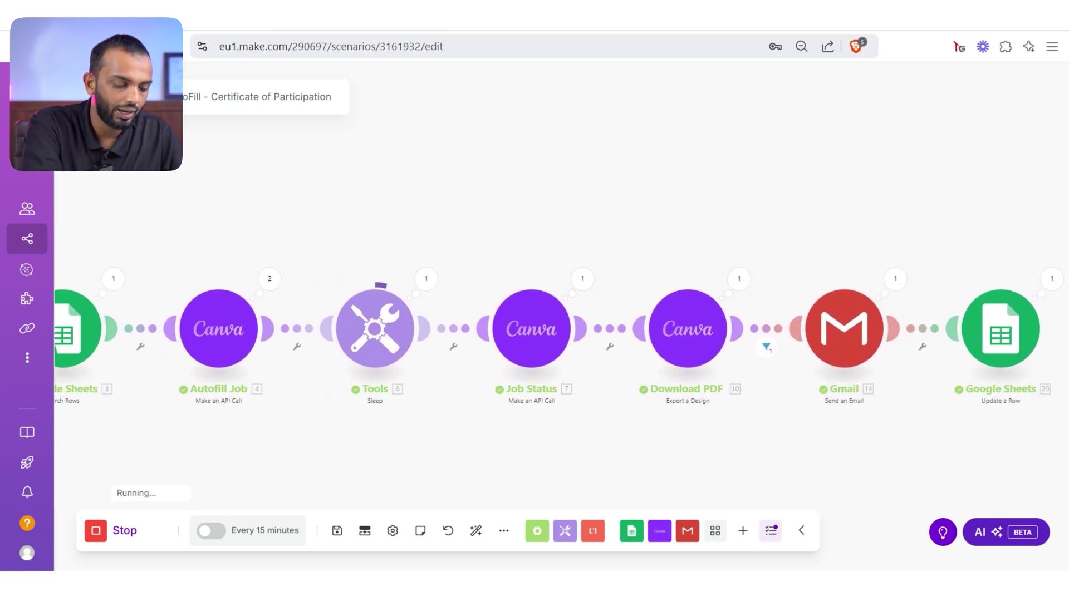
Step: Launch Outlook and open the first certificate email's PDF attachment
key(super)
text(outlo)
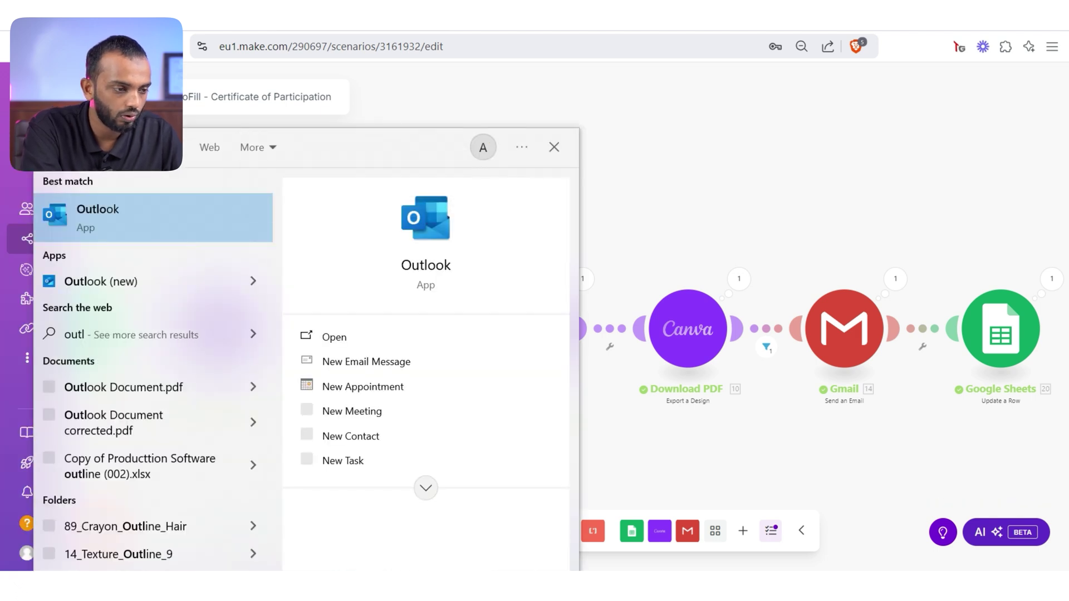
key(Return)
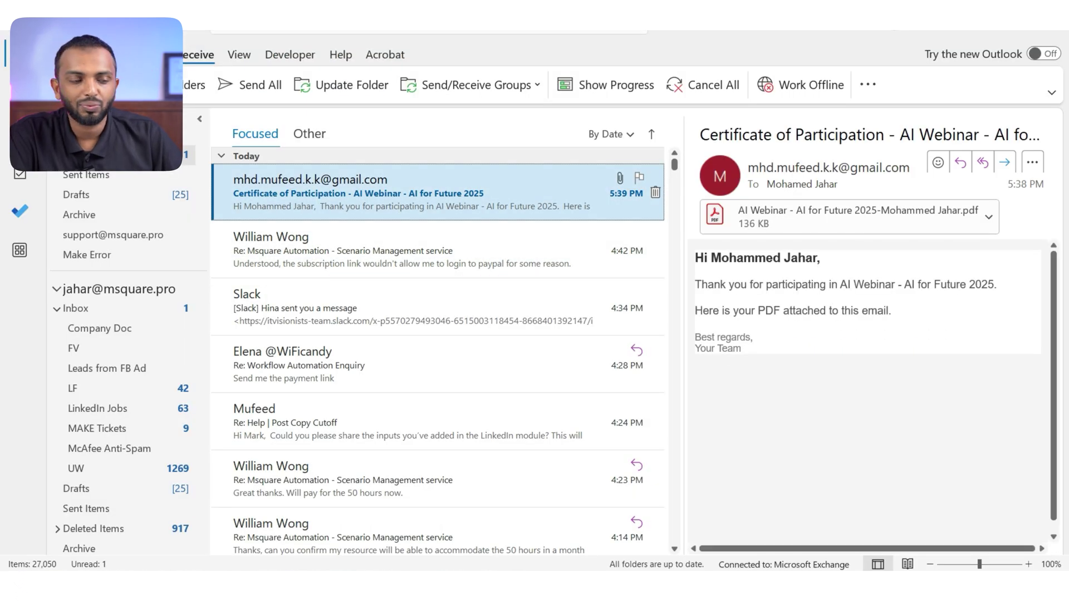
right_click(843, 216)
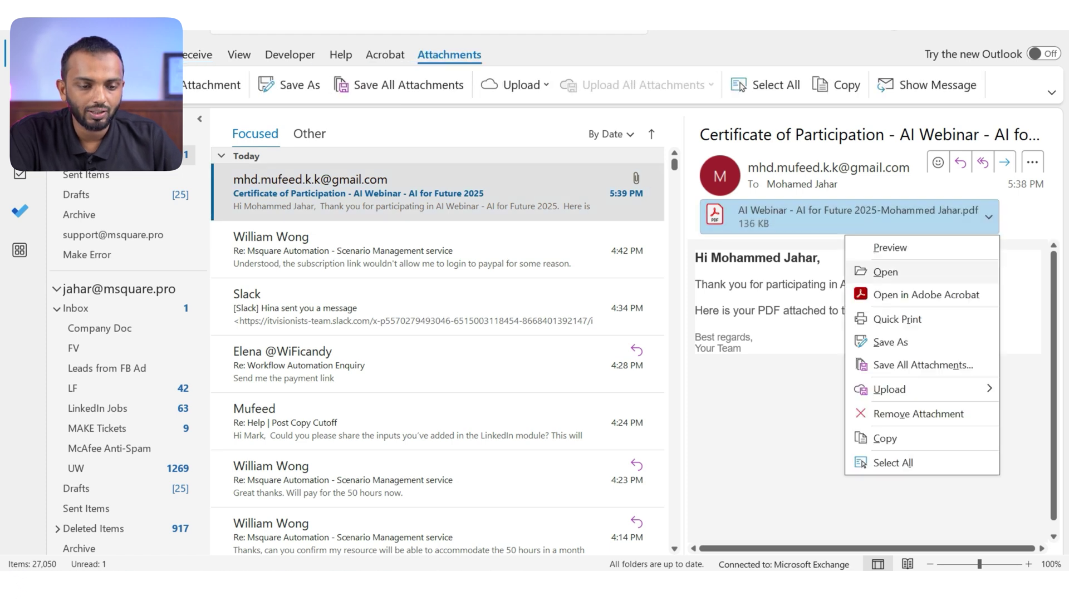
key(Escape)
double_click(844, 216)
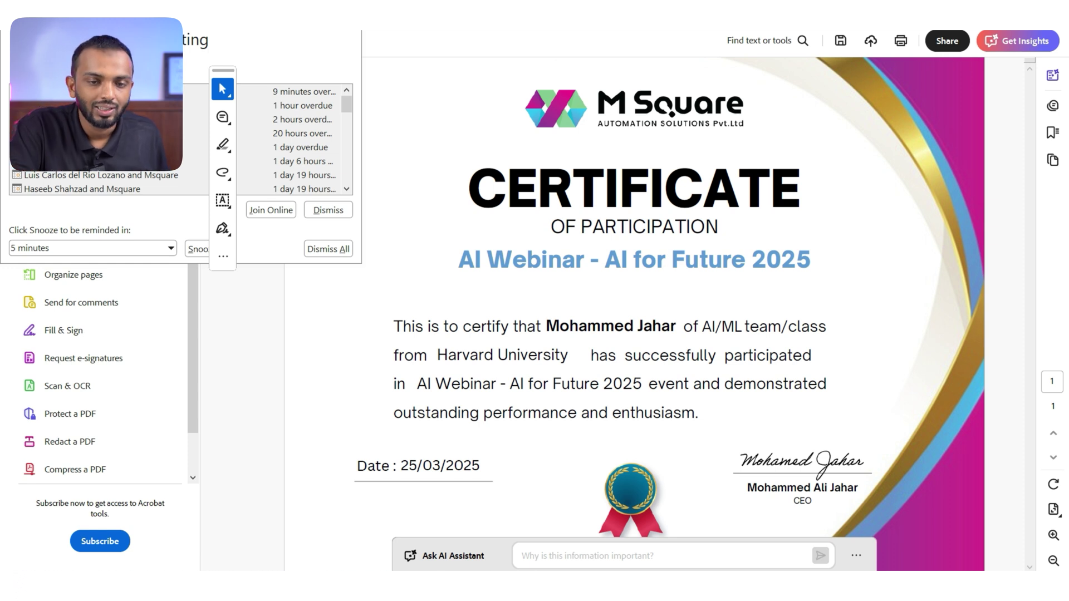
Step: Return to Make and bring the final modules' completed operations into view
key(alt+Tab)
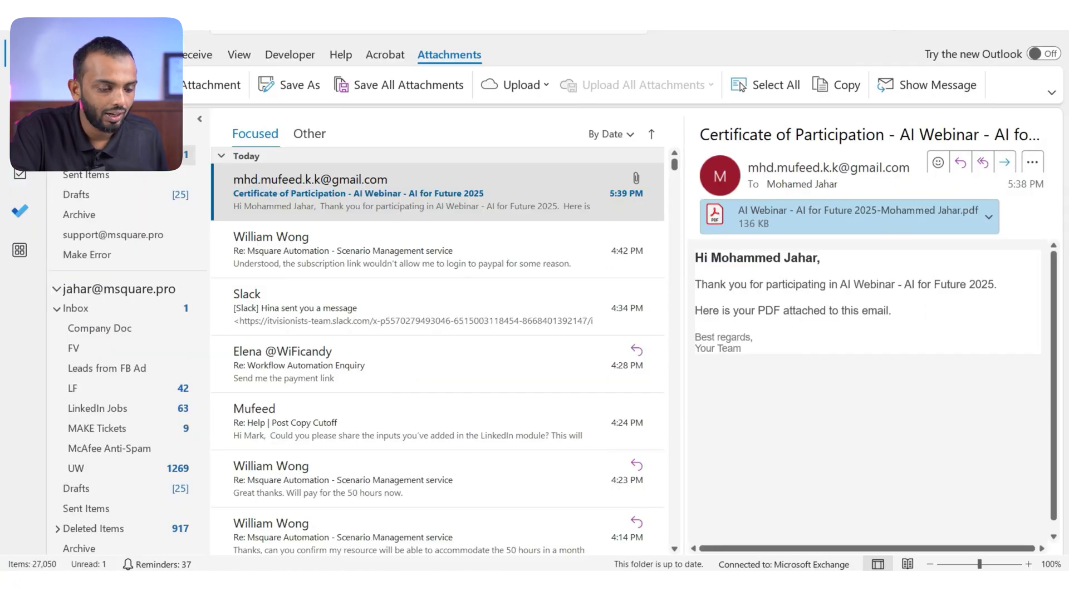
click(351, 530)
drag(751, 443, 474, 452)
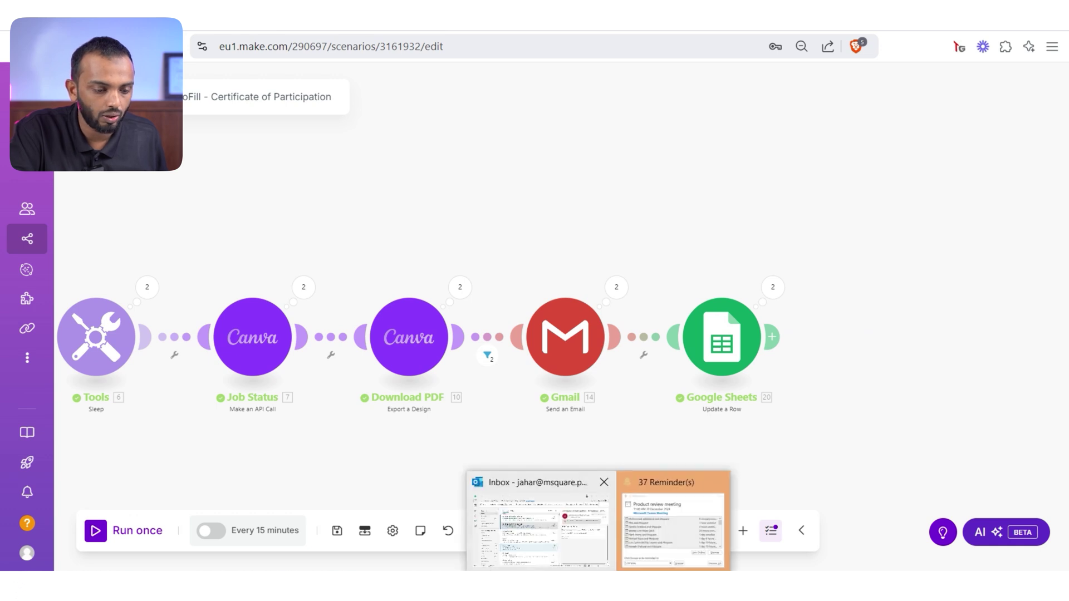
click(534, 547)
click(502, 188)
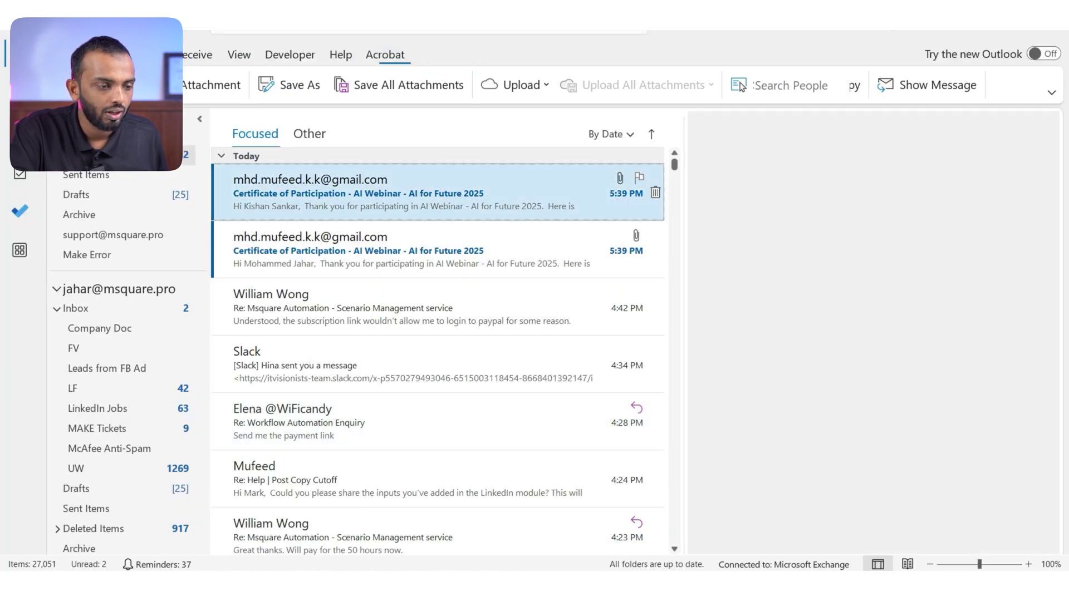
click(970, 216)
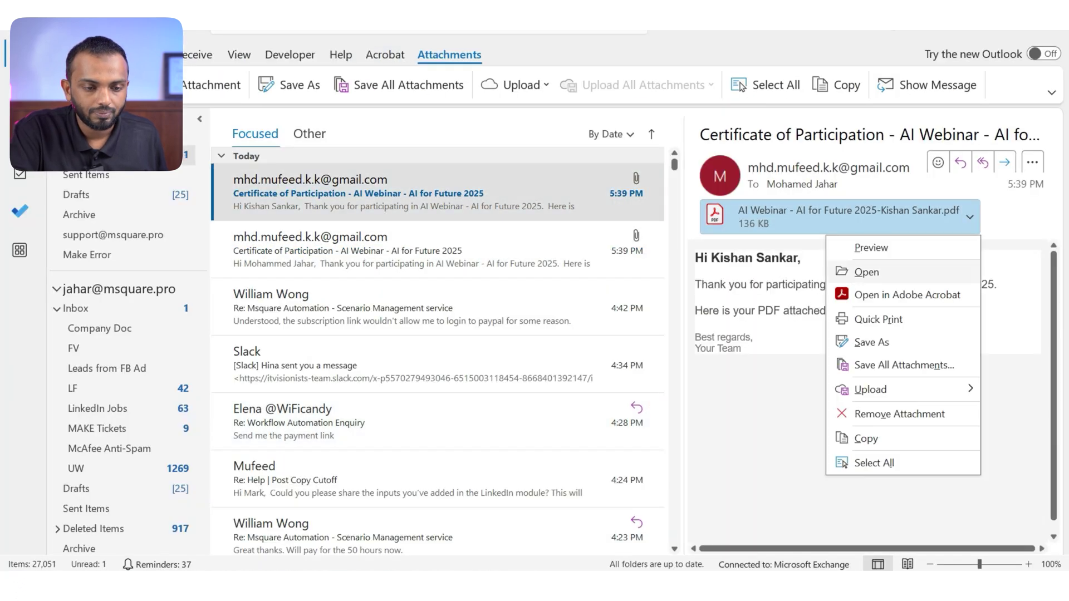
click(866, 272)
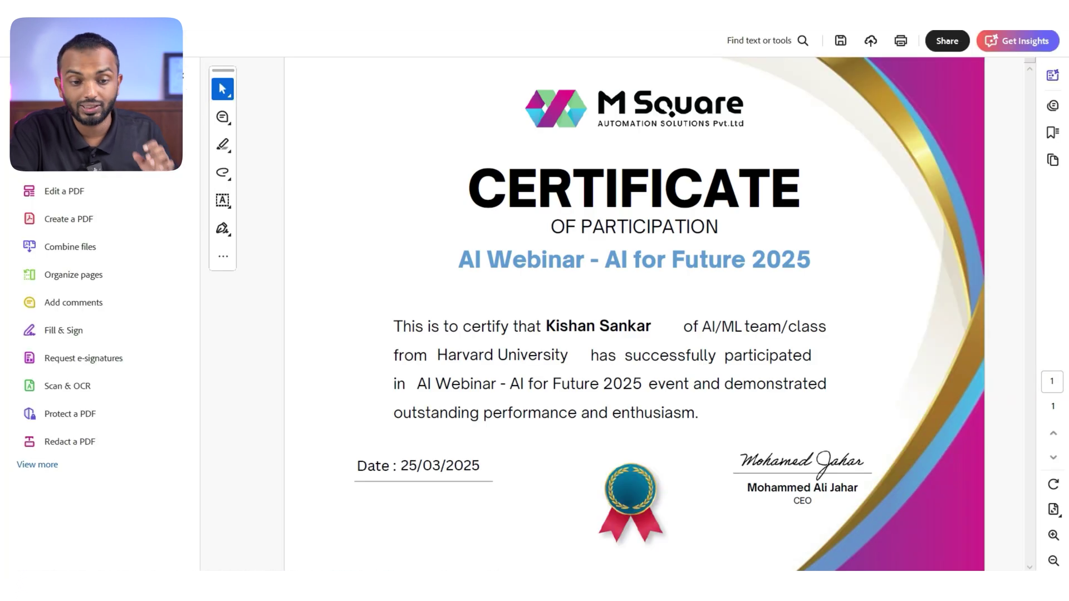
drag(444, 327, 835, 502)
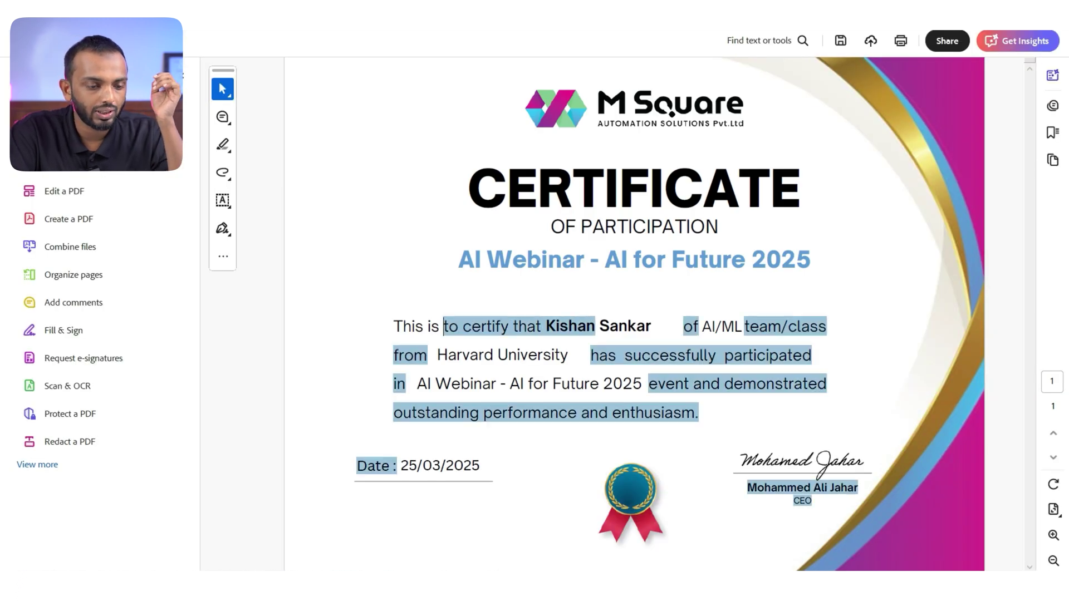
click(584, 518)
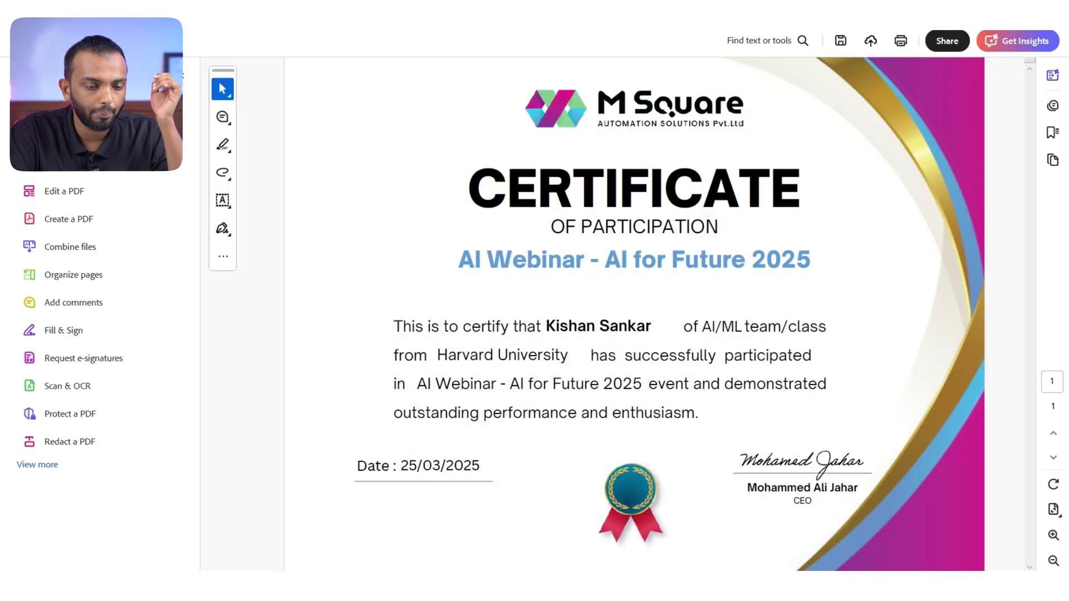